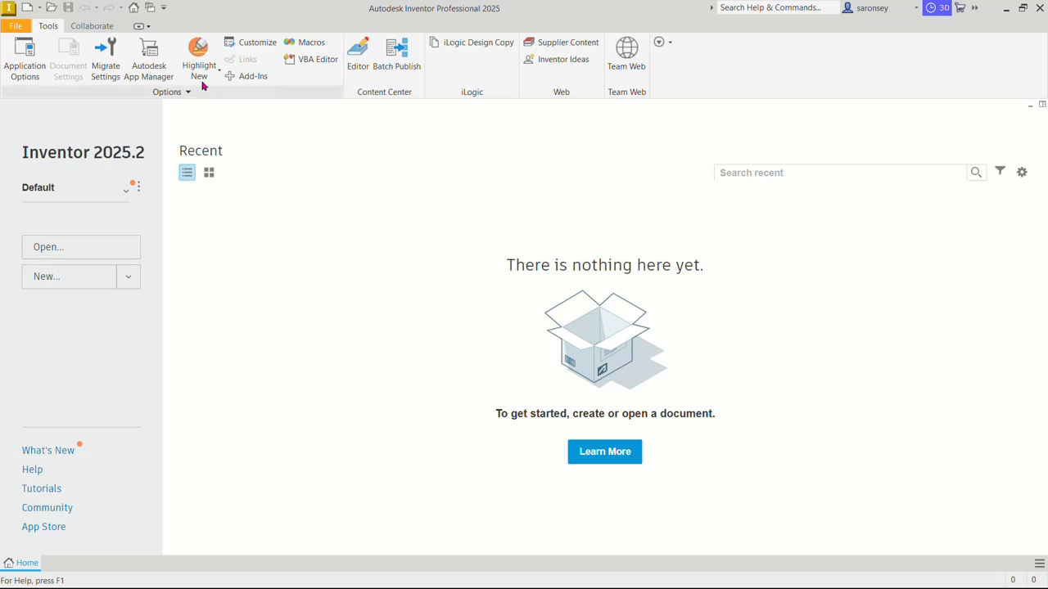
Create a new drawing from the metric ISO.dwg template
left_click(29, 10)
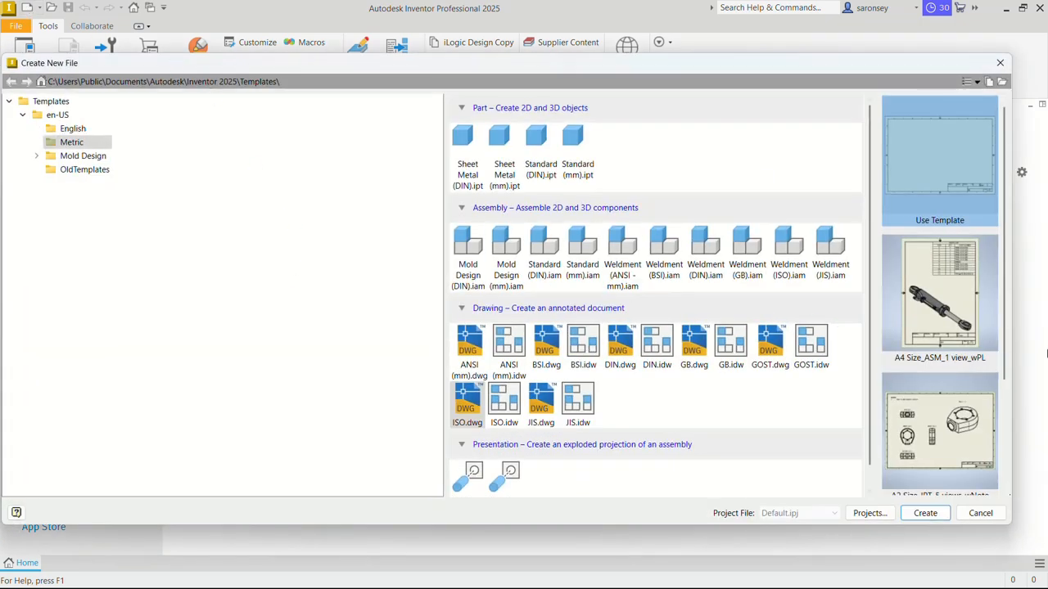
mouse_move(1012, 336)
left_mouse_down()
mouse_move(857, 336)
mouse_move(944, 336)
mouse_move(999, 351)
mouse_move(889, 346)
mouse_move(988, 347)
left_mouse_up()
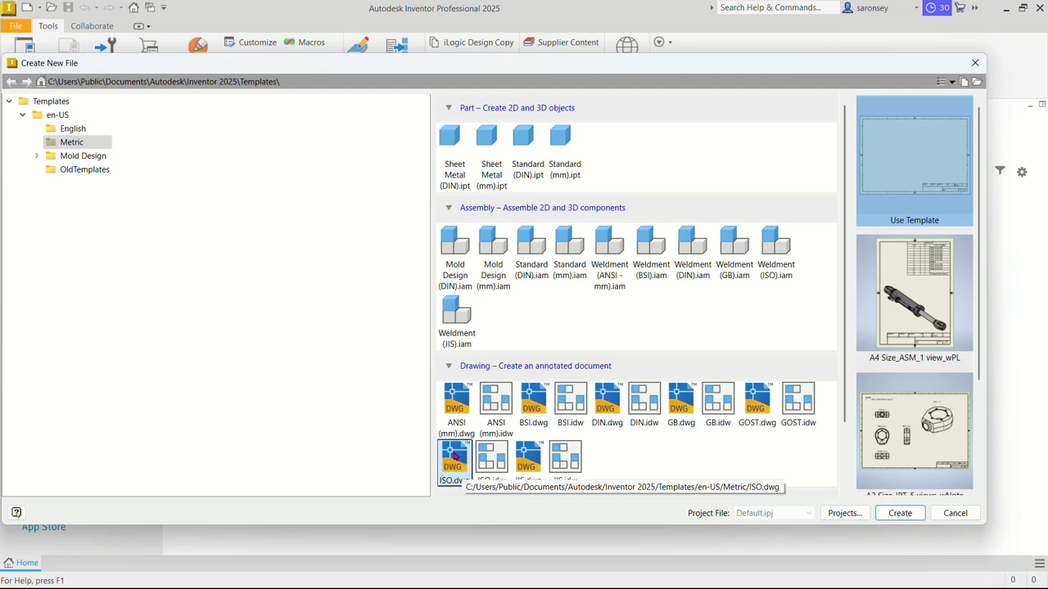
left_click(890, 516)
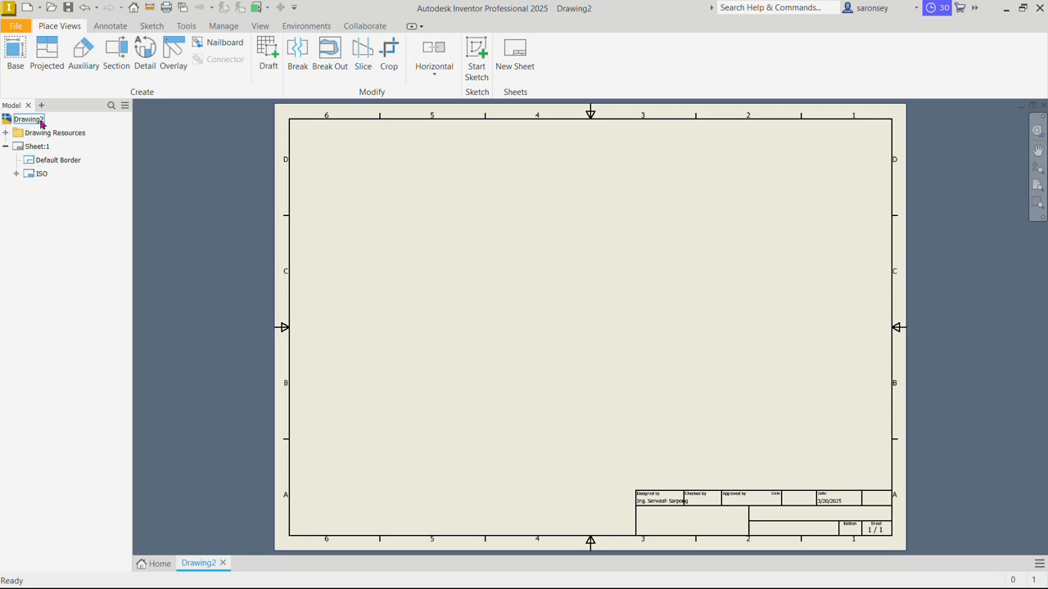
Examine which resource categories the Drawing Resources folder contains
left_click(5, 133)
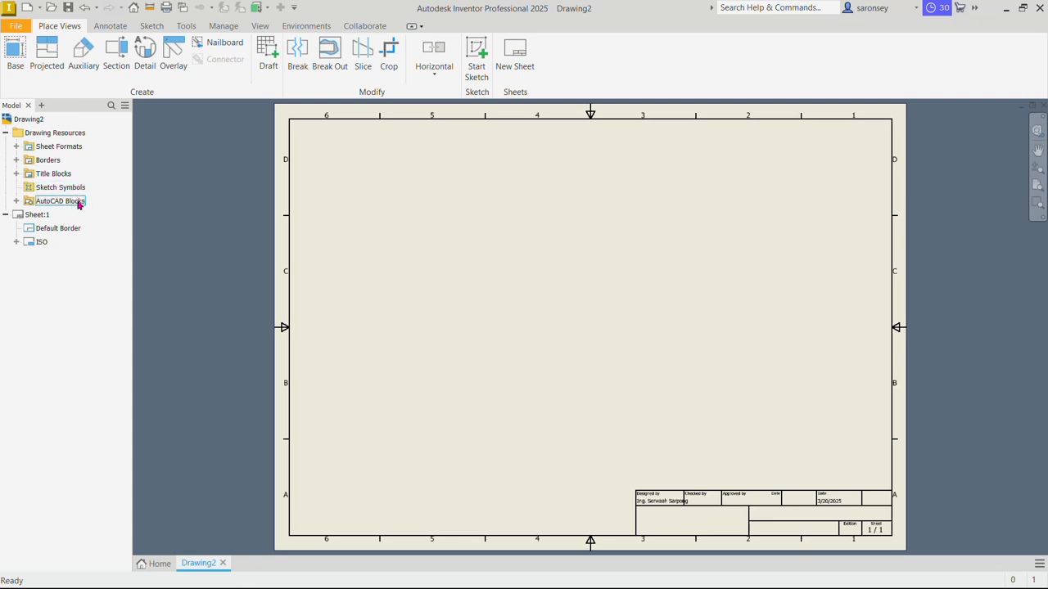
left_click(5, 133)
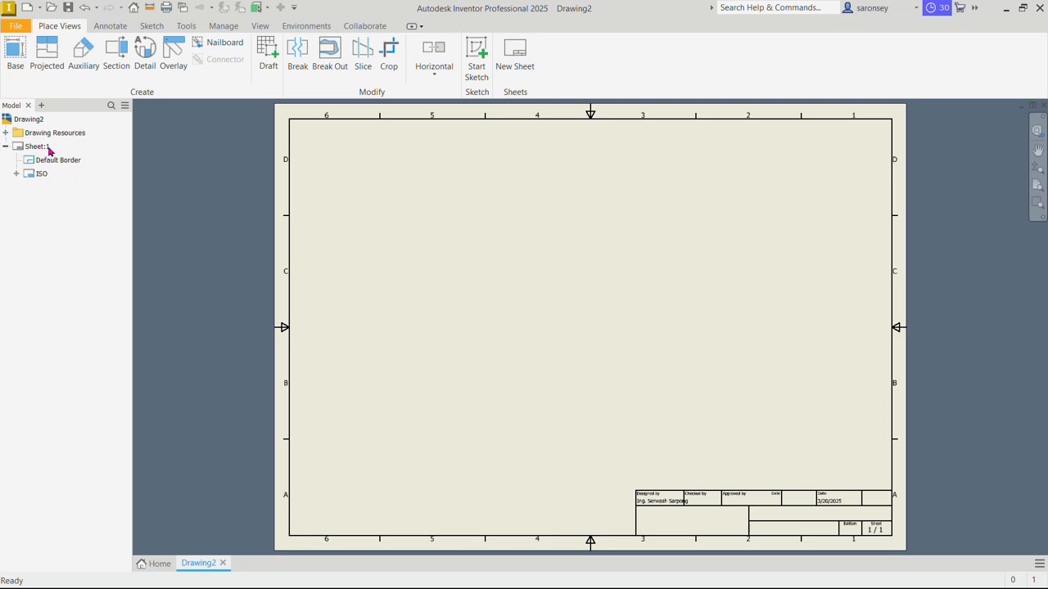
Edit Sheet:1, trying the custom inch size before choosing A3 as the sheet size
left_click(42, 147)
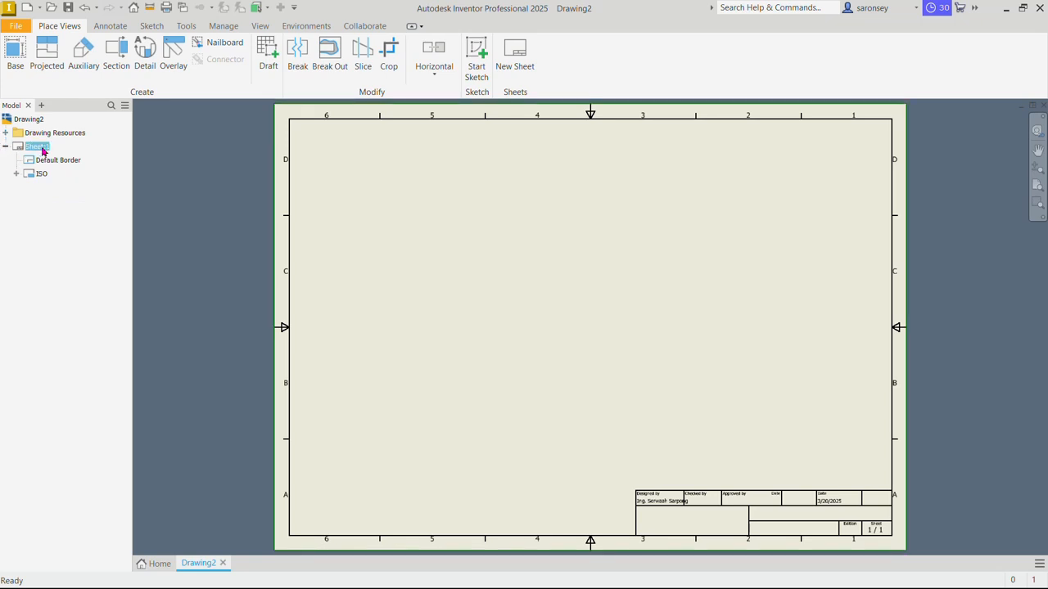
right_click(42, 150)
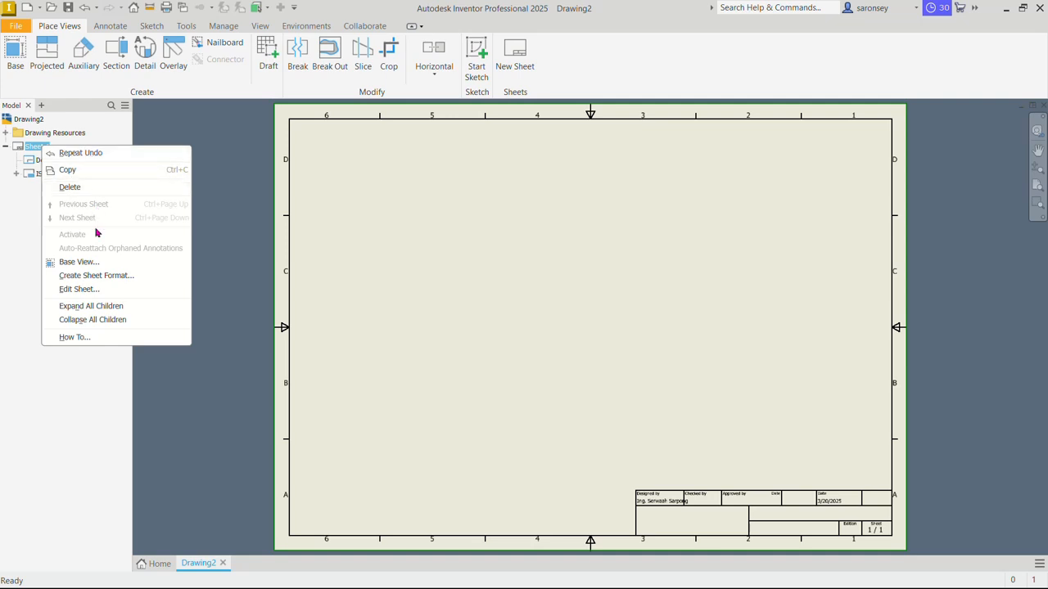
left_click(93, 293)
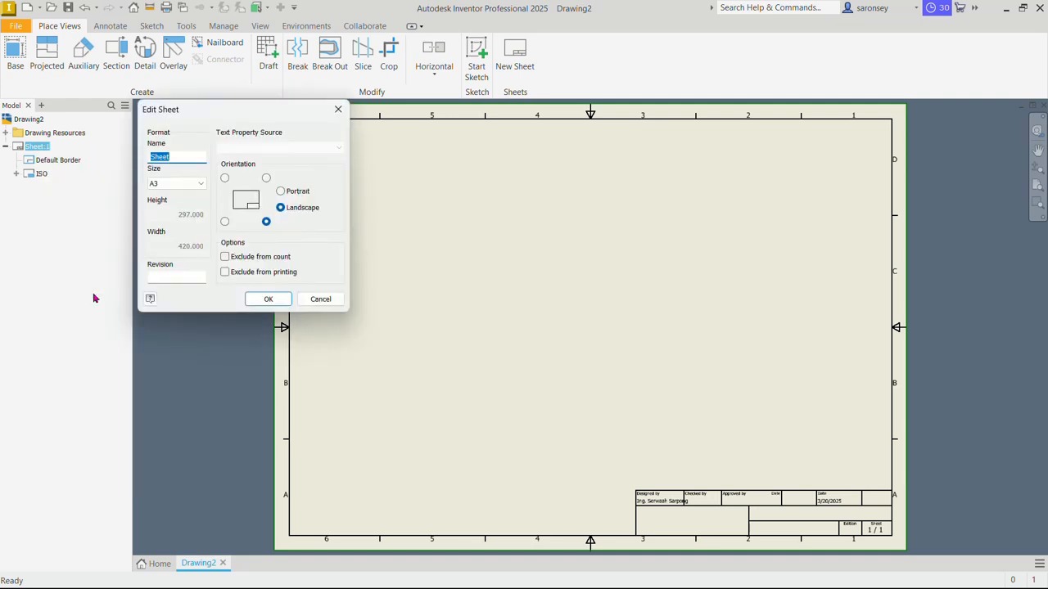
left_click(199, 185)
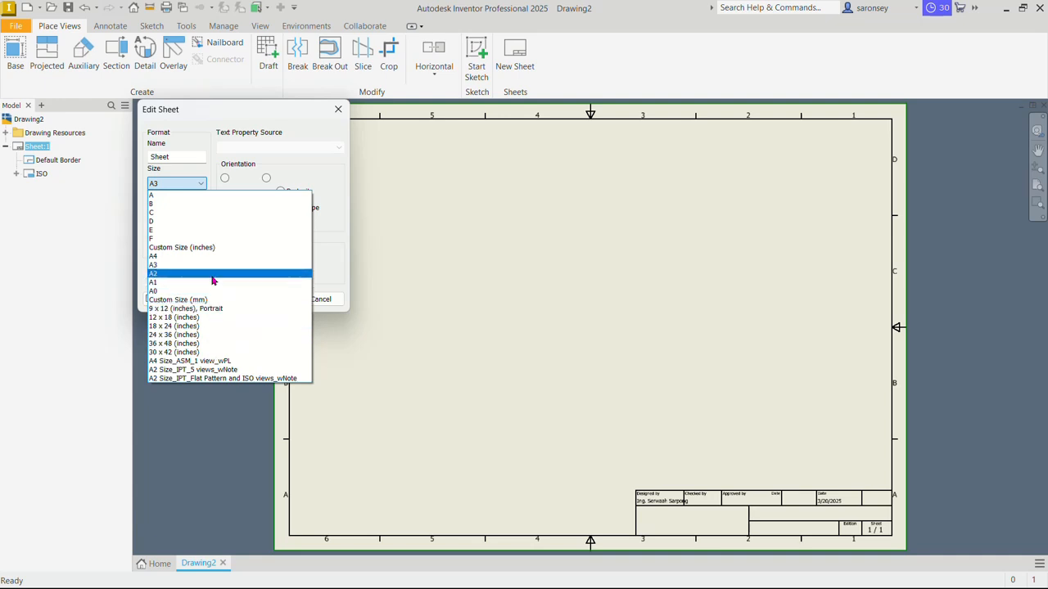
left_click(213, 247)
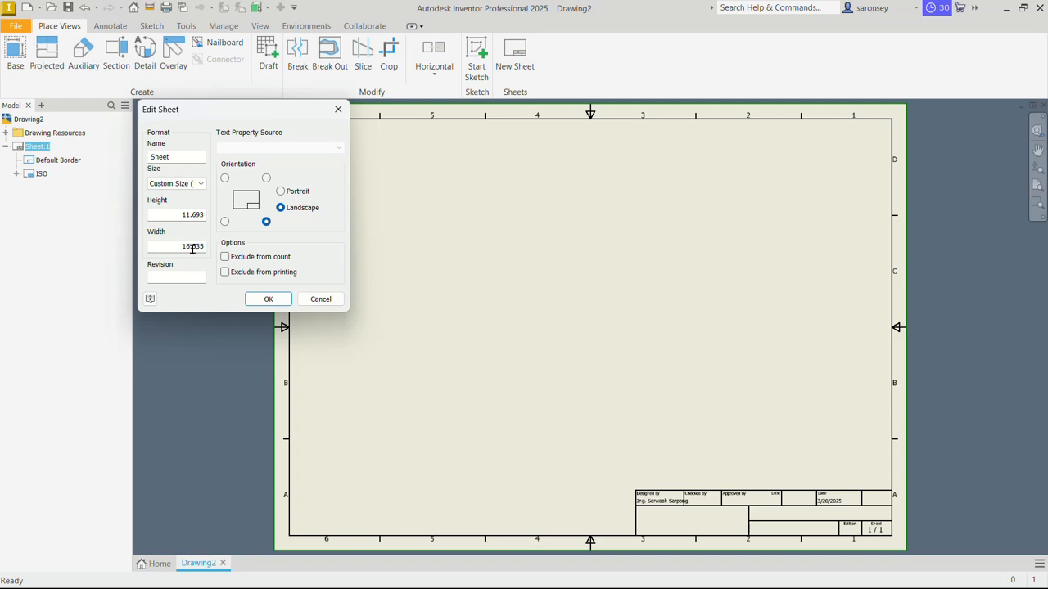
left_click(200, 184)
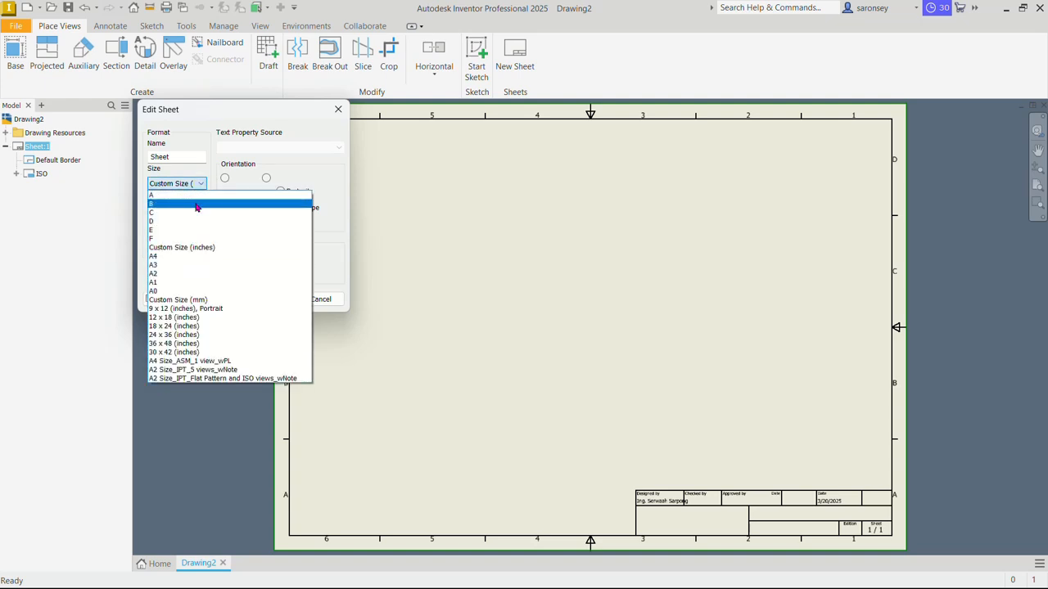
left_click(171, 266)
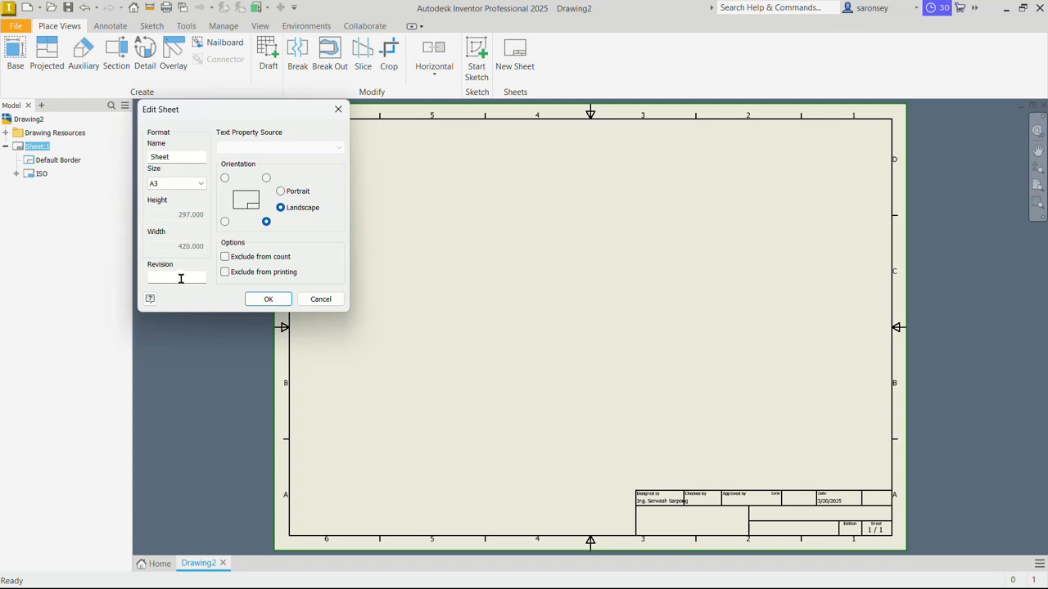
Try the sheet orientations, choose landscape with the title block in the sheet's lower-right corner, and apply the sheet settings
left_click(188, 279)
left_click(281, 193)
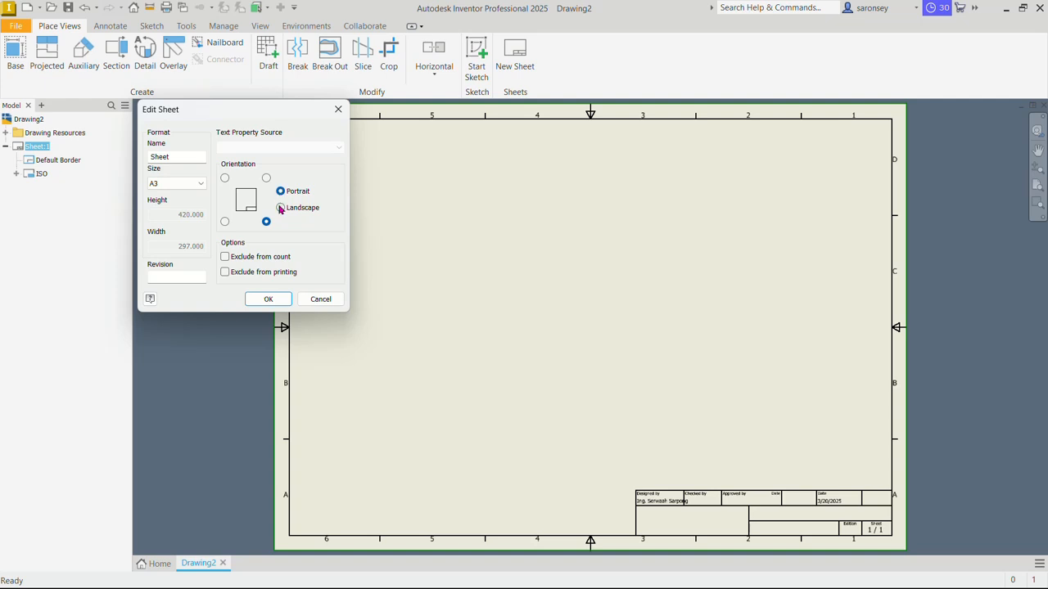
left_click(280, 208)
left_click(226, 179)
left_click(266, 177)
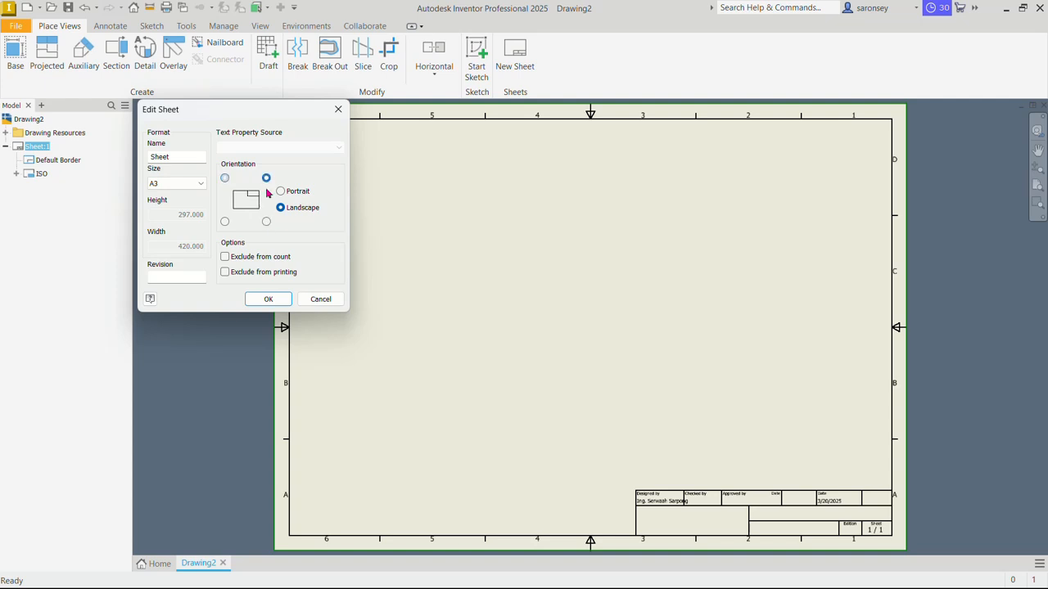
left_click(266, 222)
left_click(225, 222)
left_click(266, 222)
left_click(270, 299)
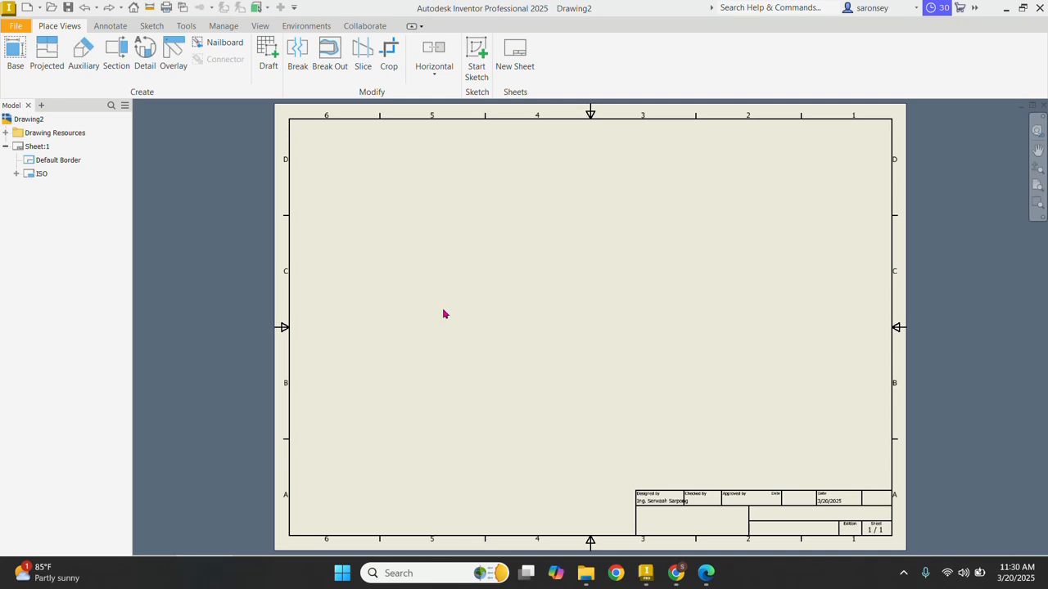
Place a shaded front base view of the 1. SPACER part at scale 1 : 1.25 and move it to the sheet's lower-left area
left_click(17, 57)
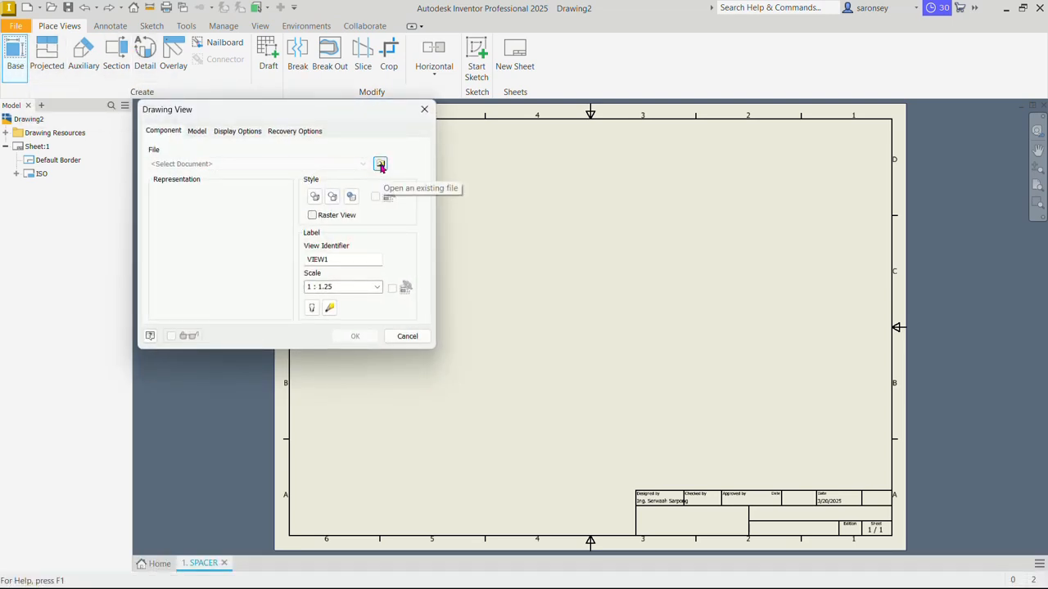
left_click(381, 165)
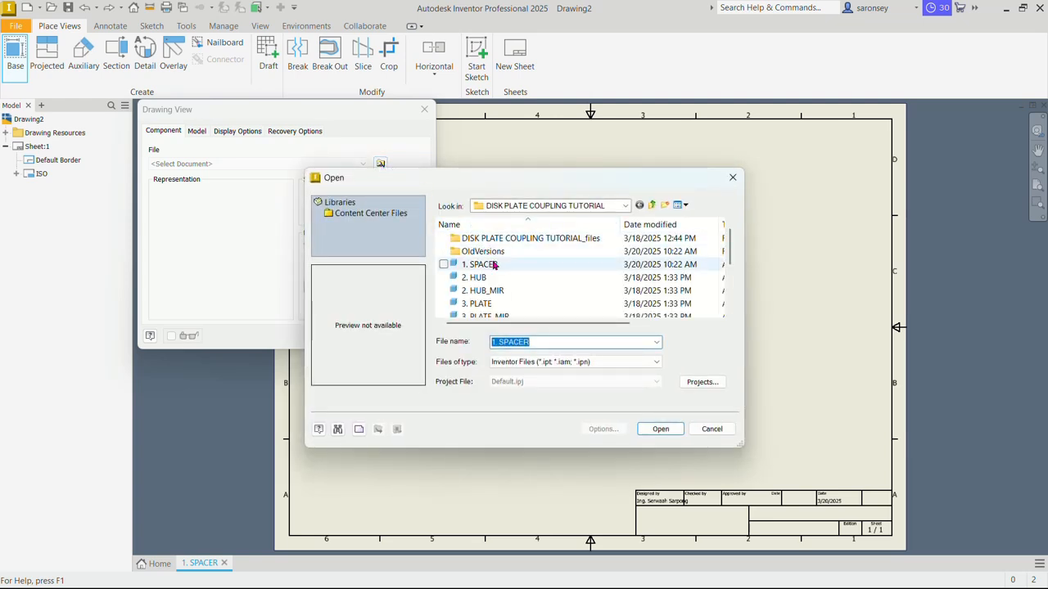
left_click(545, 270)
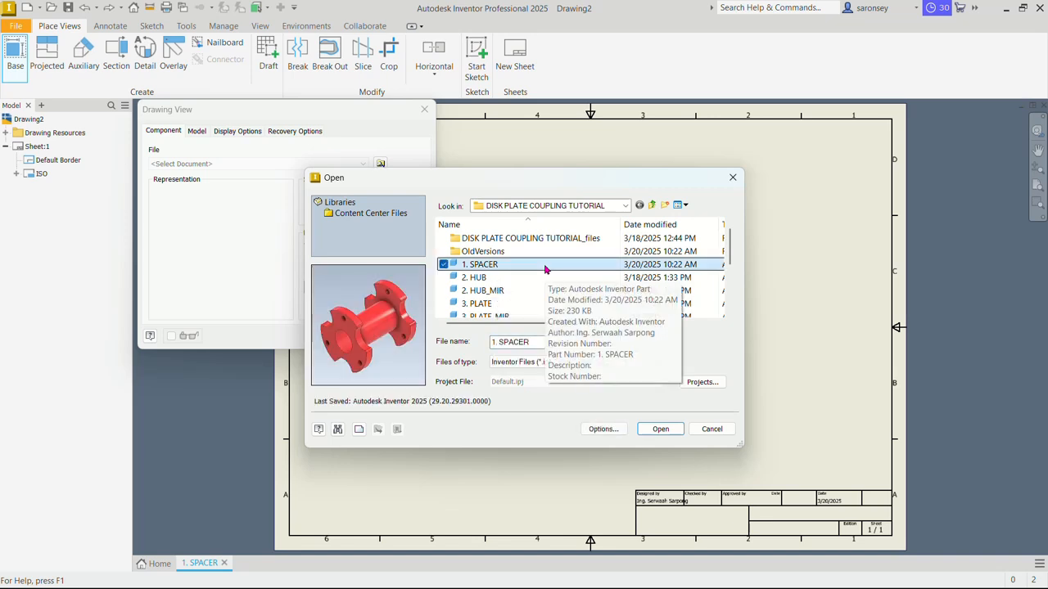
left_click(660, 428)
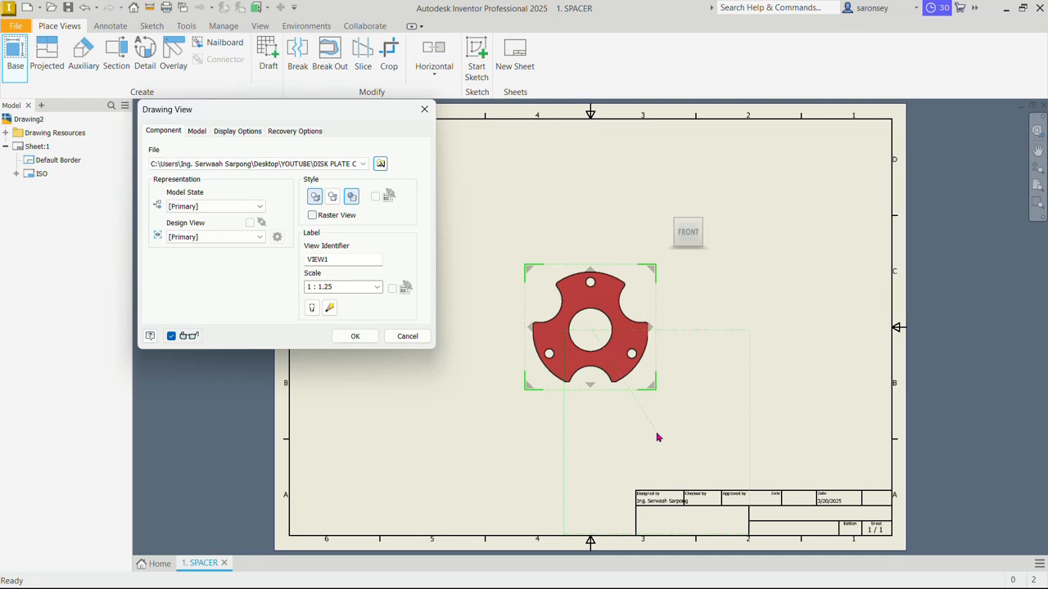
right_click(742, 278)
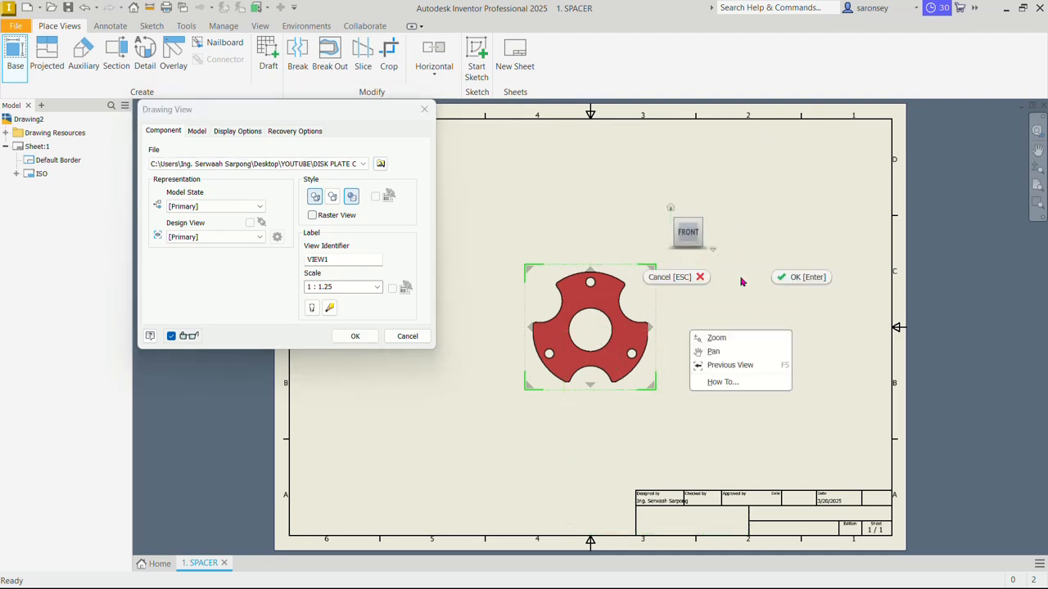
left_click(793, 278)
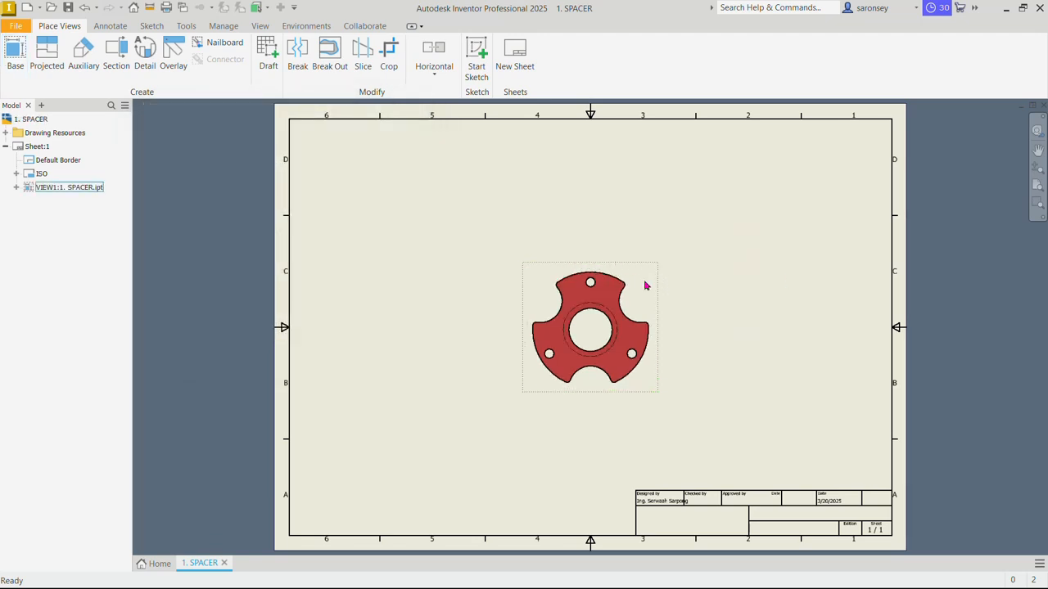
left_click_drag(651, 268, 482, 324)
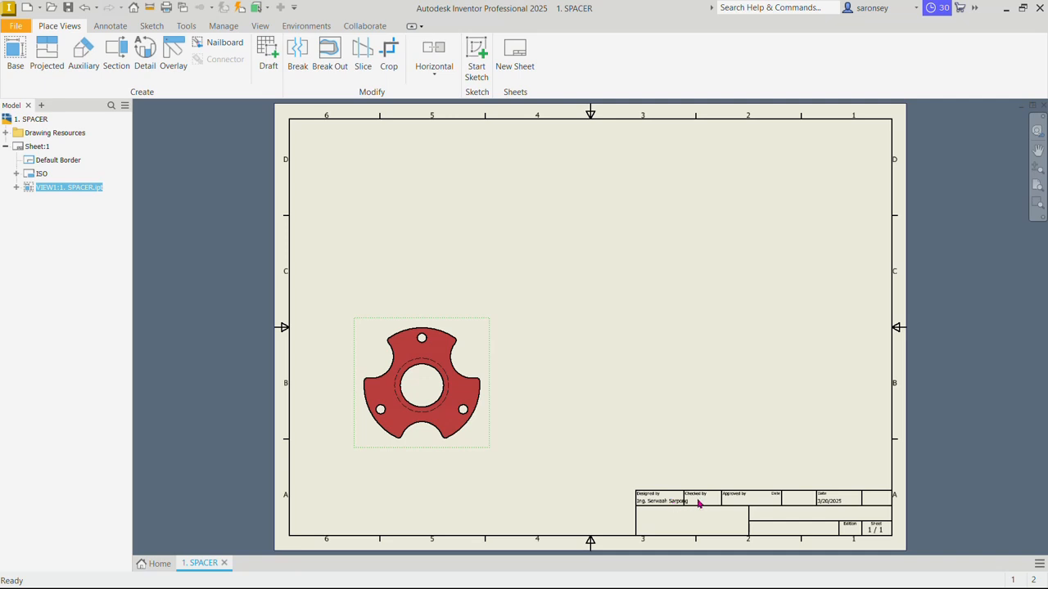
left_click(63, 222)
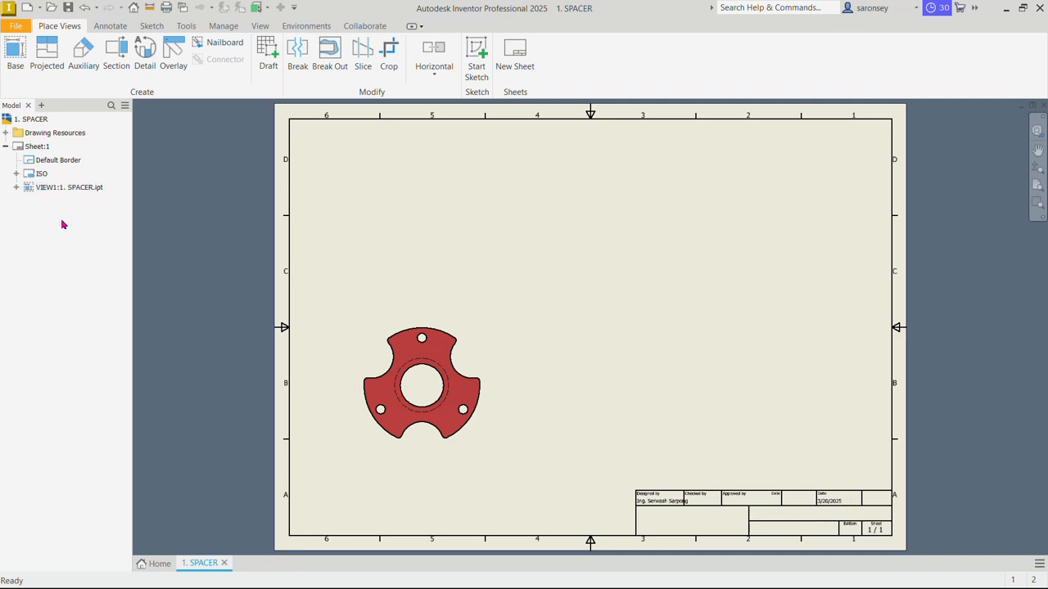
Open the definition of the sheet's ISO title block for editing
left_click(43, 175)
right_click(42, 175)
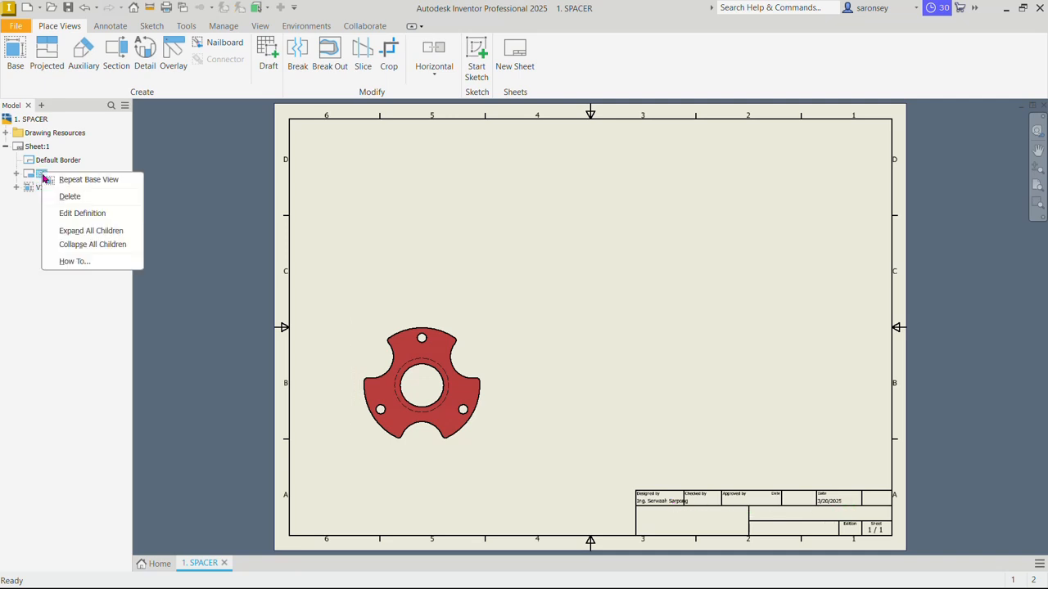
left_click(92, 217)
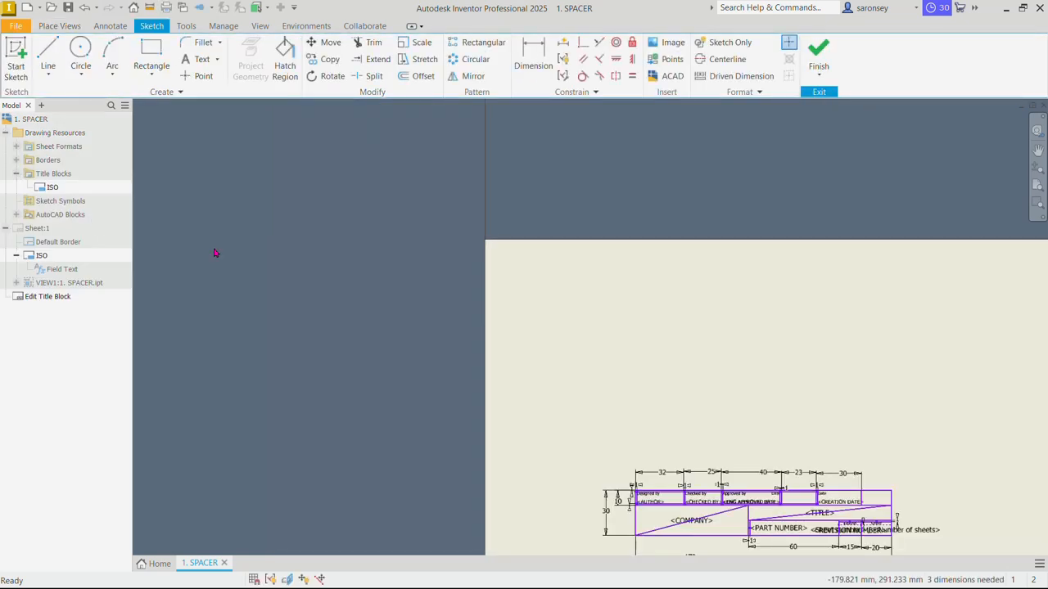
middle_click_drag(797, 409, 525, 210)
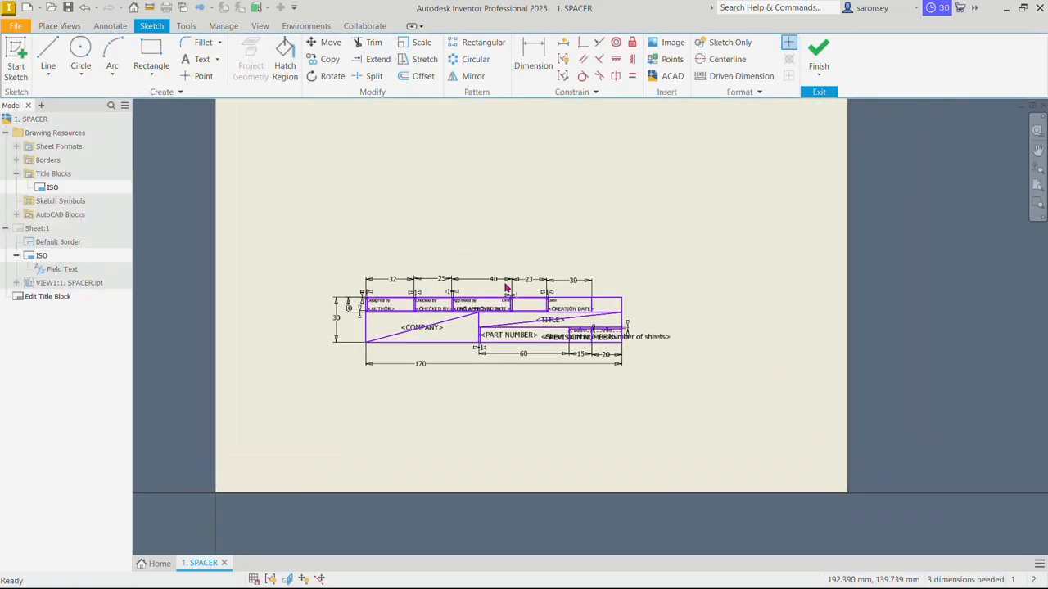
scroll(488, 327, "up", 3)
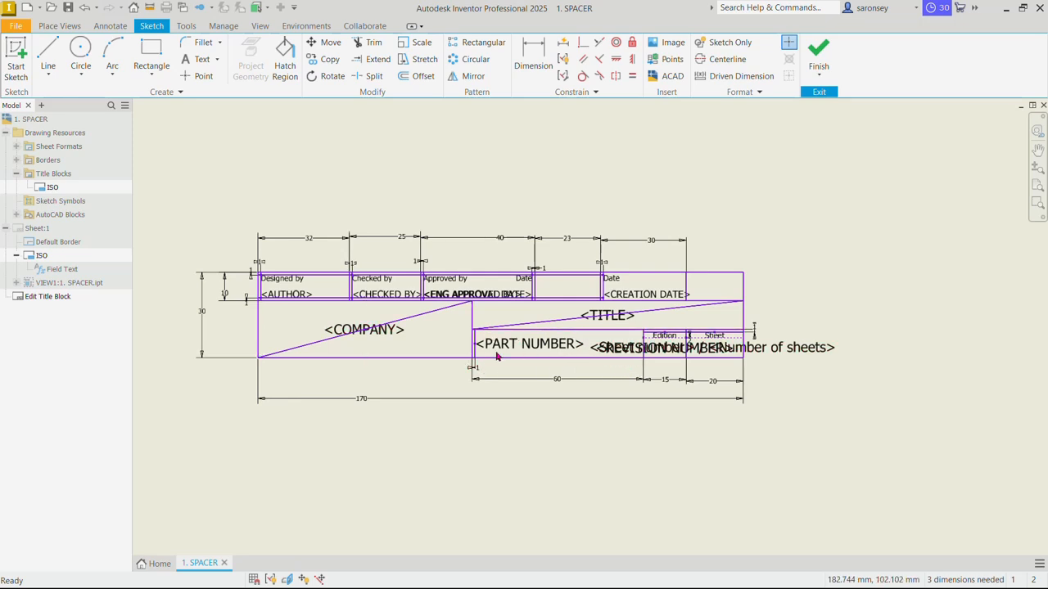
Set the title block's part number cell width to 50 mm and its Edition and Sheet cell widths to 40 mm each
double_click(556, 379)
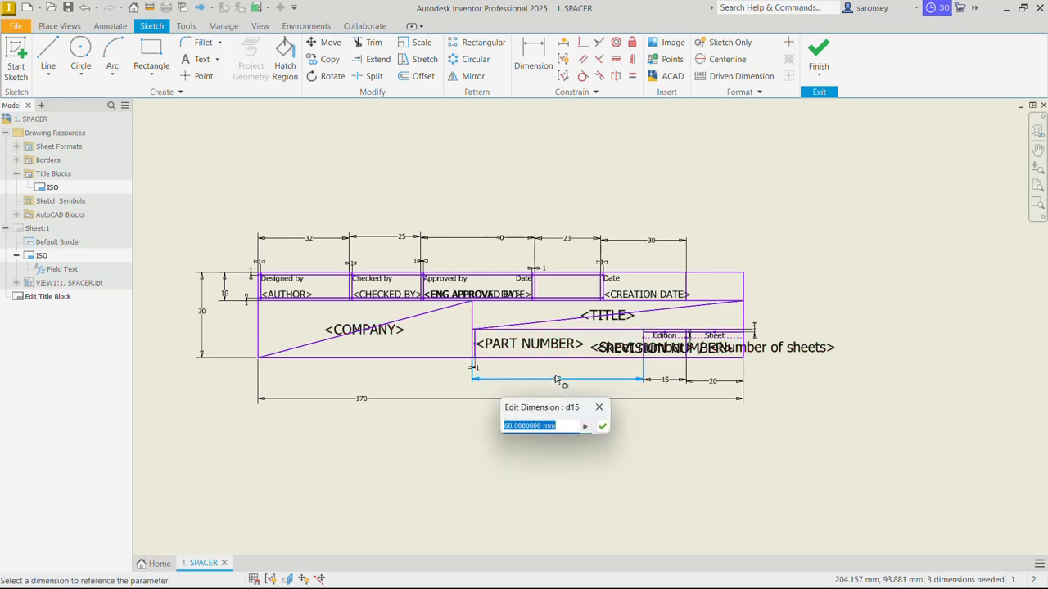
type("50")
left_click(602, 427)
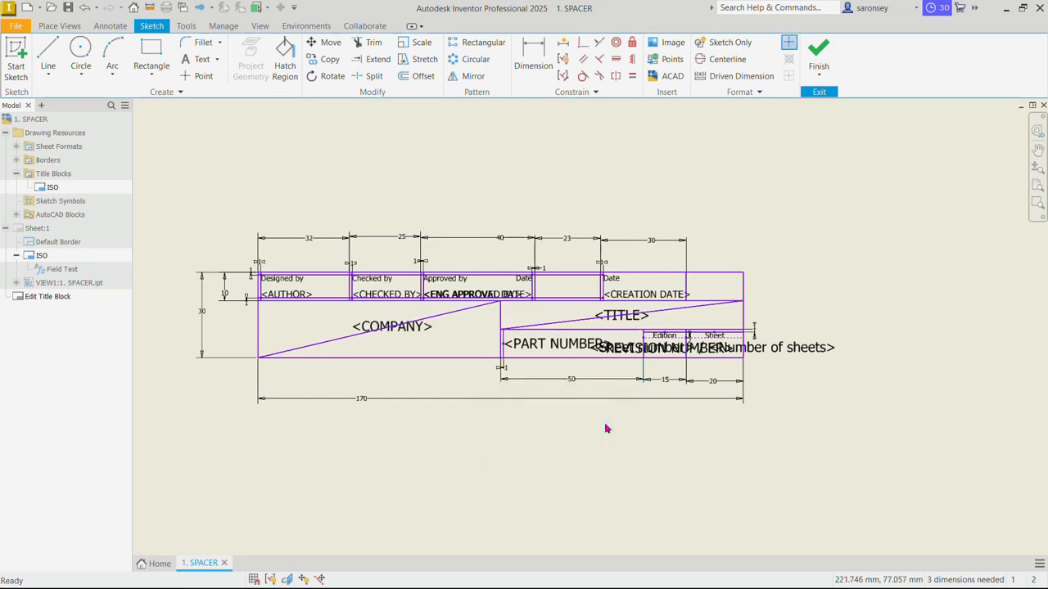
double_click(666, 381)
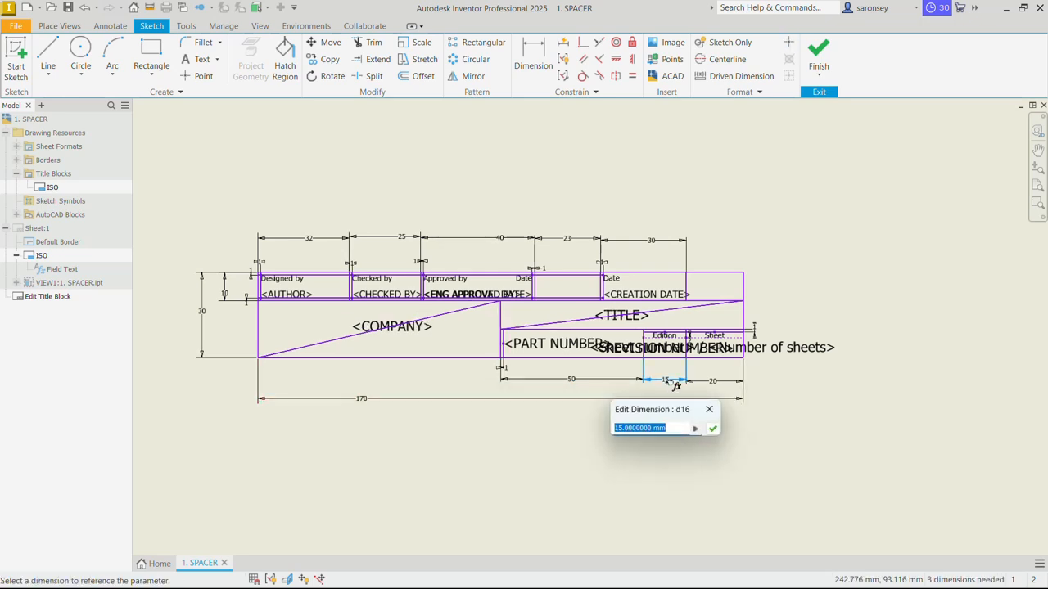
type("40")
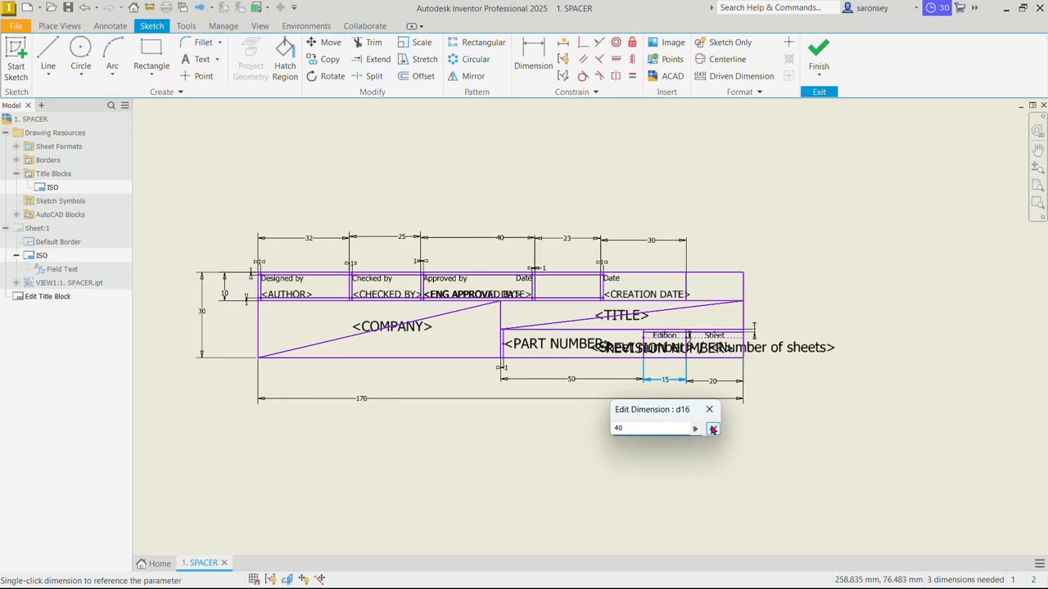
left_click(712, 428)
double_click(713, 381)
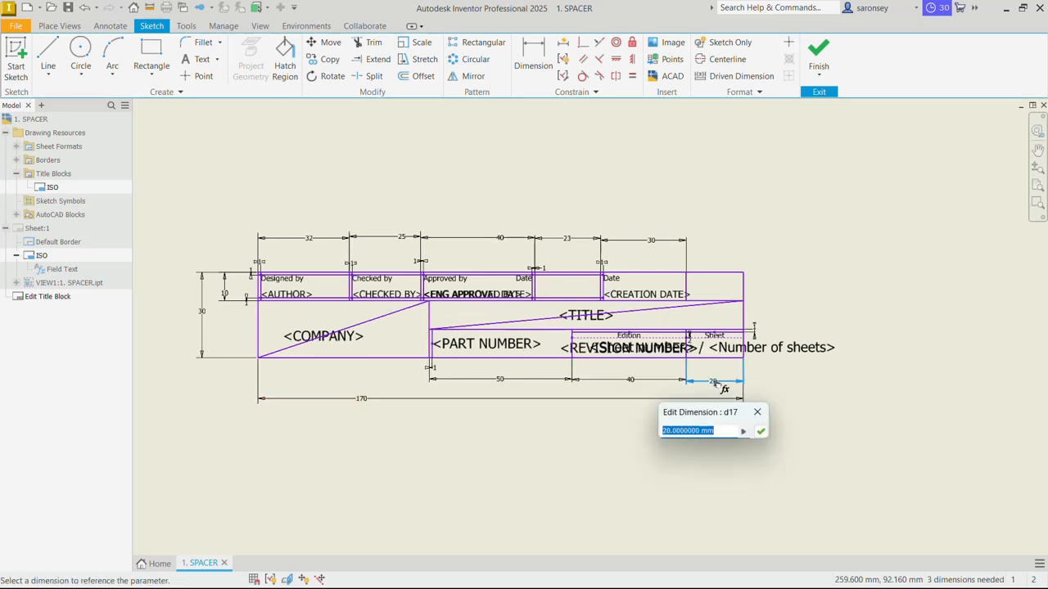
type("40")
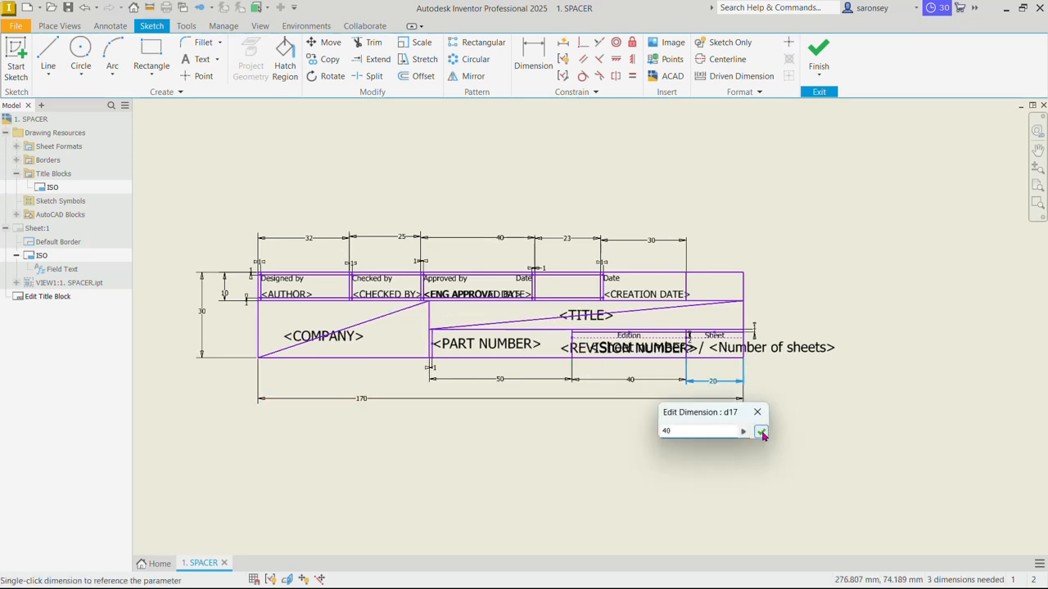
left_click(760, 431)
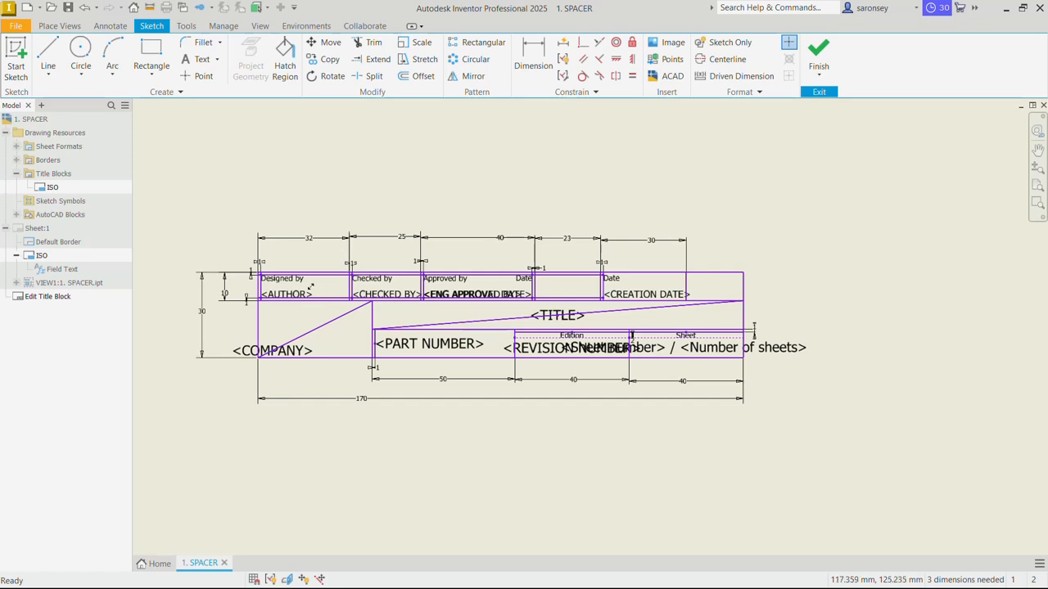
scroll(307, 288, "up", 5)
scroll(304, 295, "down", 2)
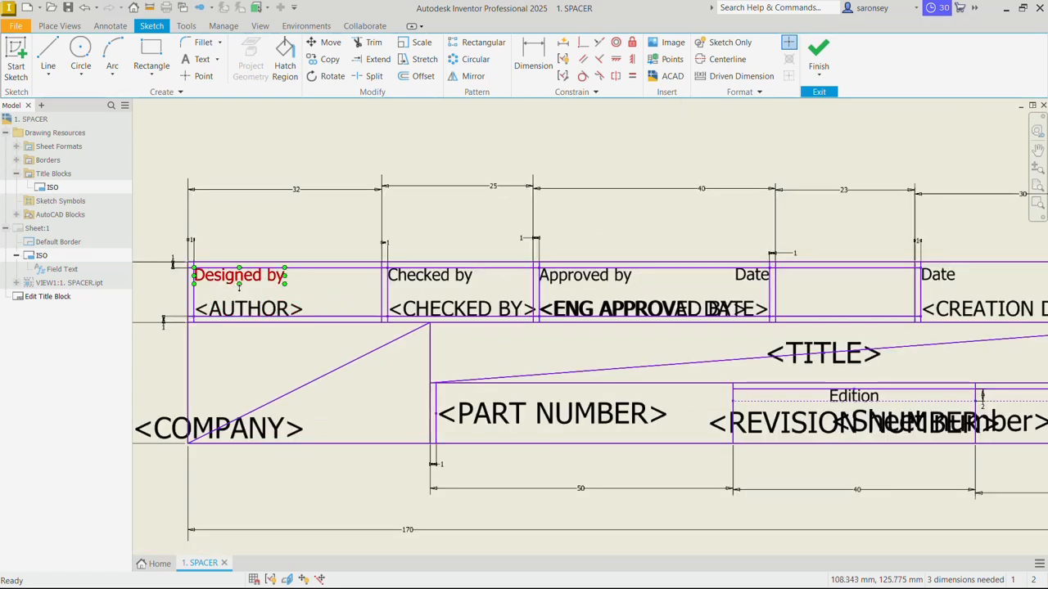
left_click(278, 314)
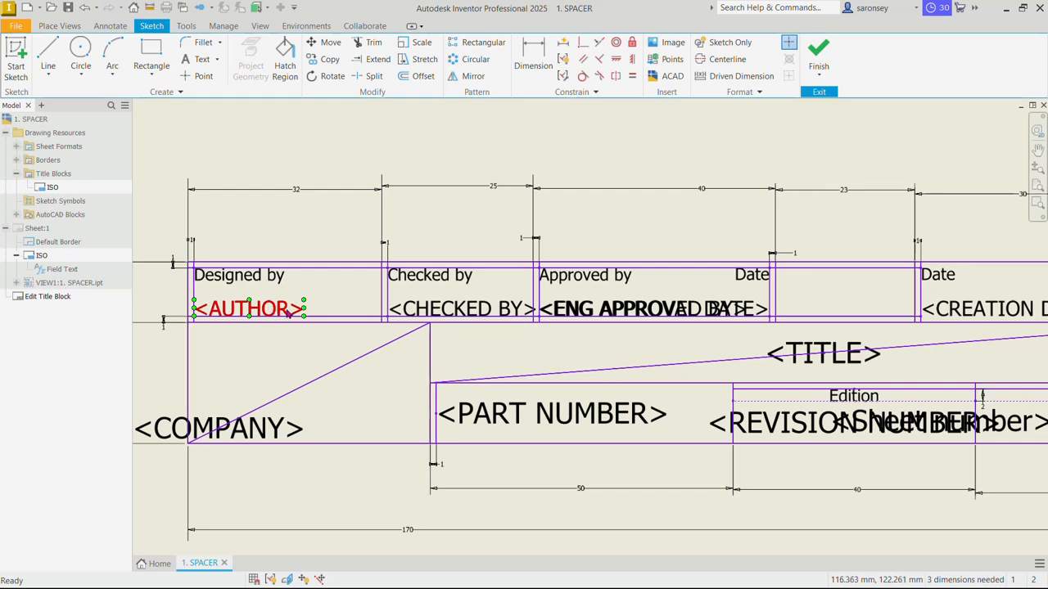
left_click(448, 315)
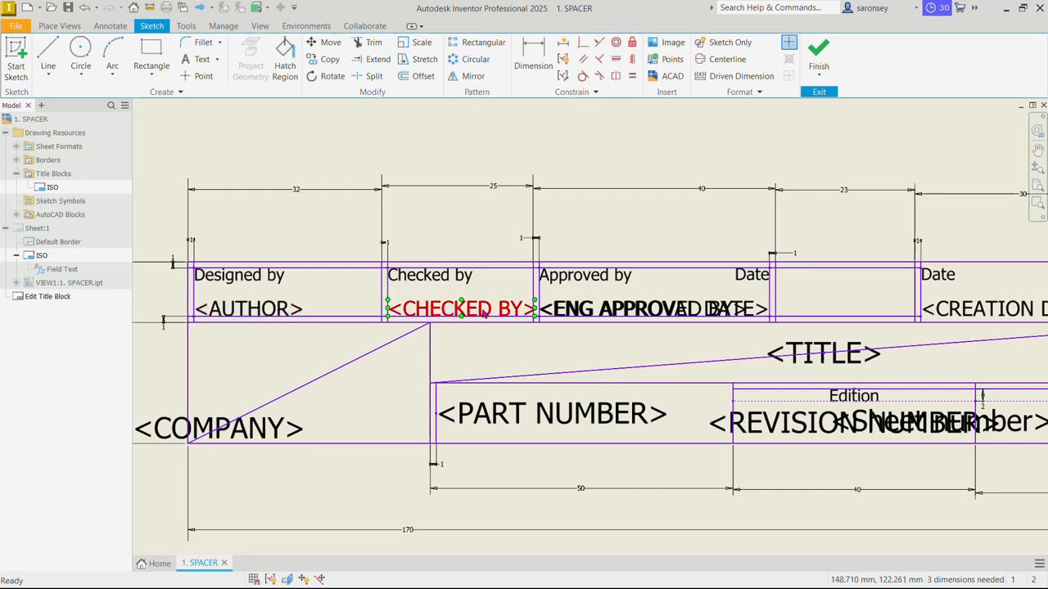
scroll(485, 314, "down", 3)
left_click(588, 309)
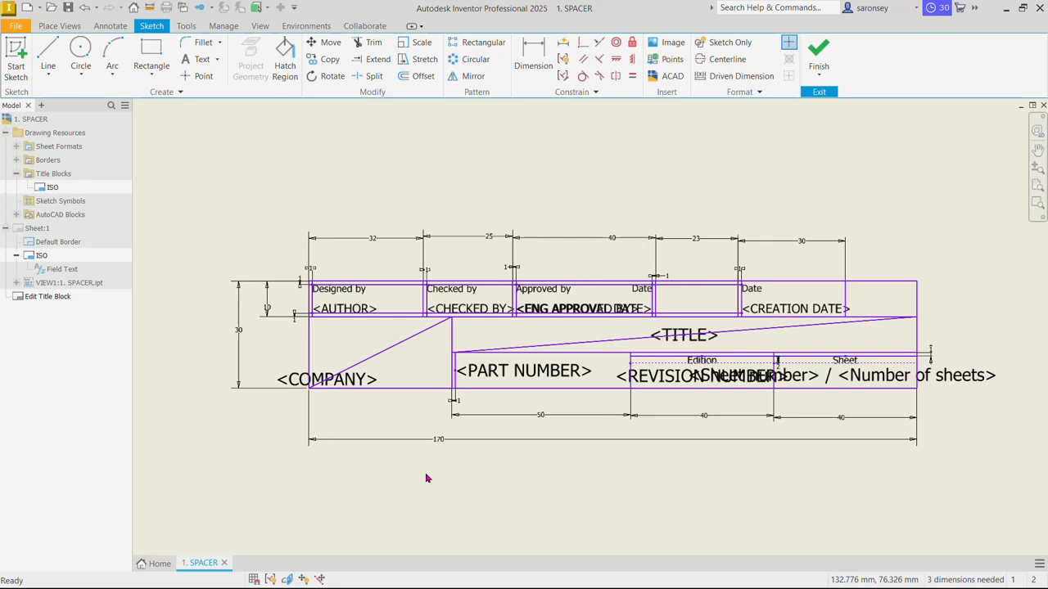
In the drawing's iProperties, set the title to SPACER and replace the author entry with the designer's name
left_click(17, 27)
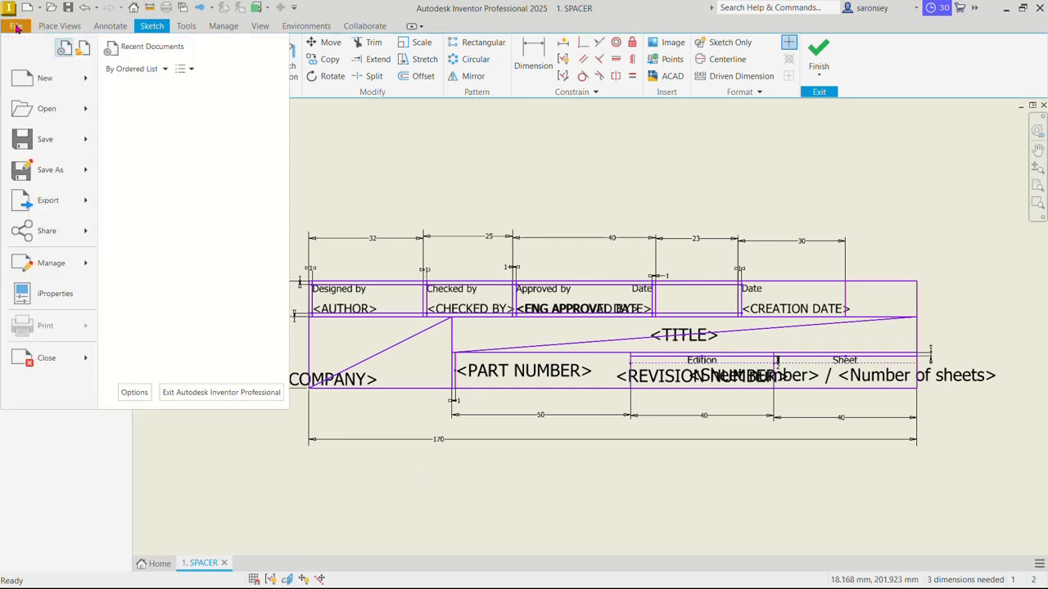
left_click(52, 297)
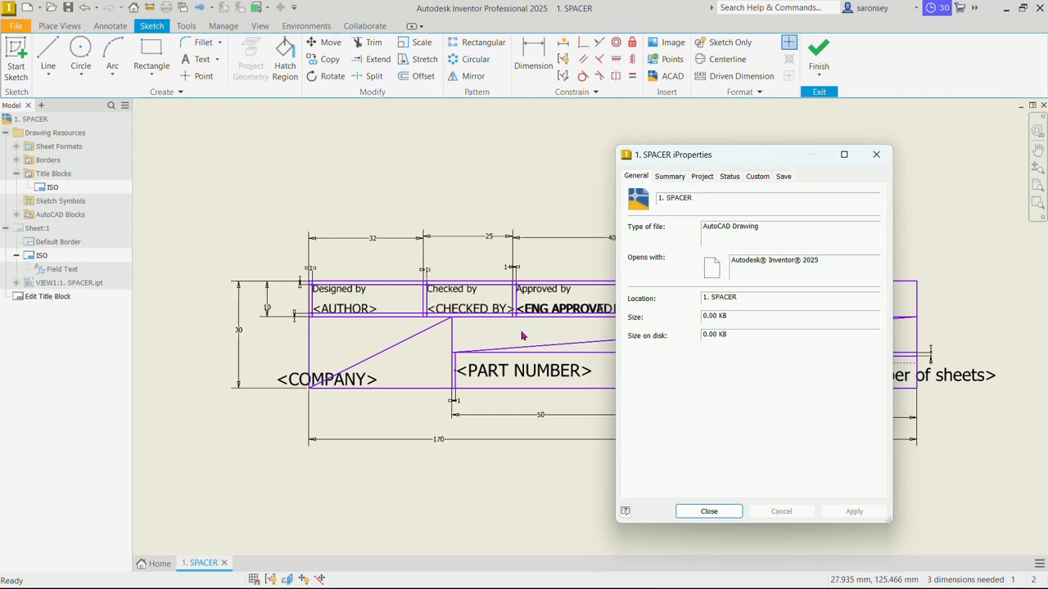
left_click(669, 177)
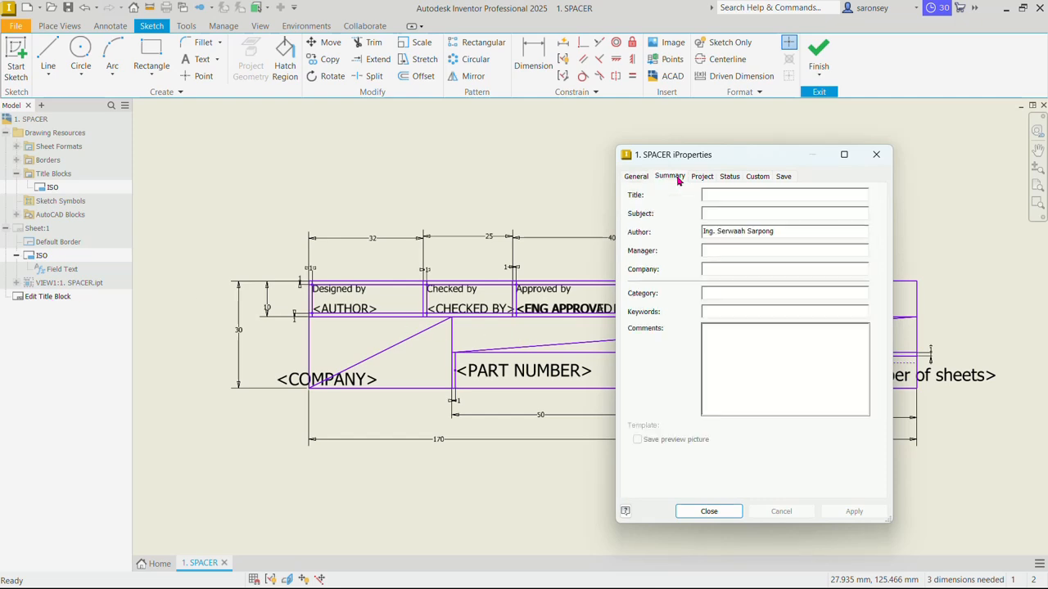
left_click(720, 195)
type("SPACER")
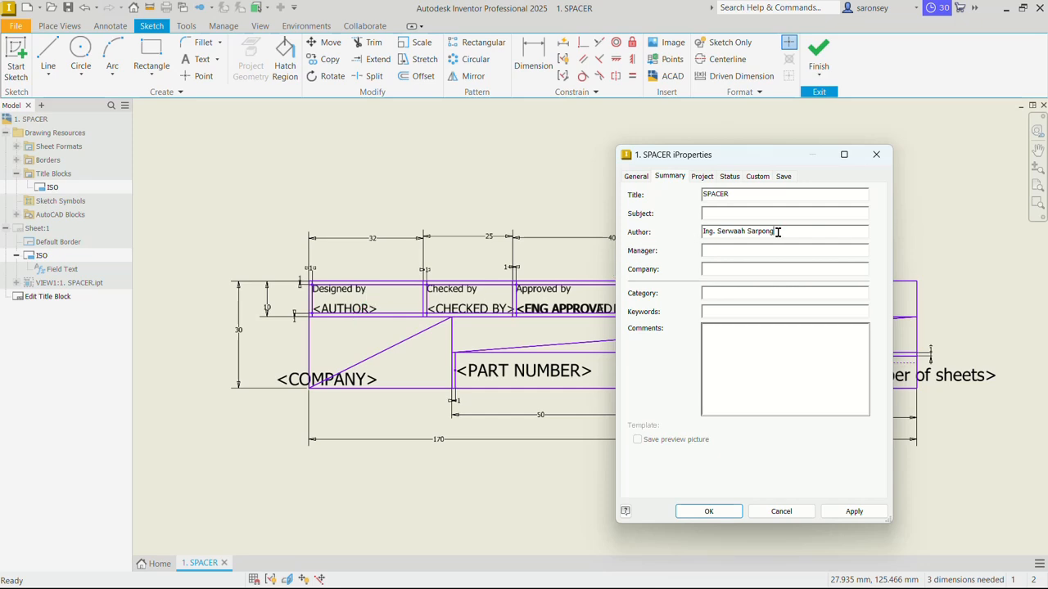
left_click_drag(777, 232, 685, 238)
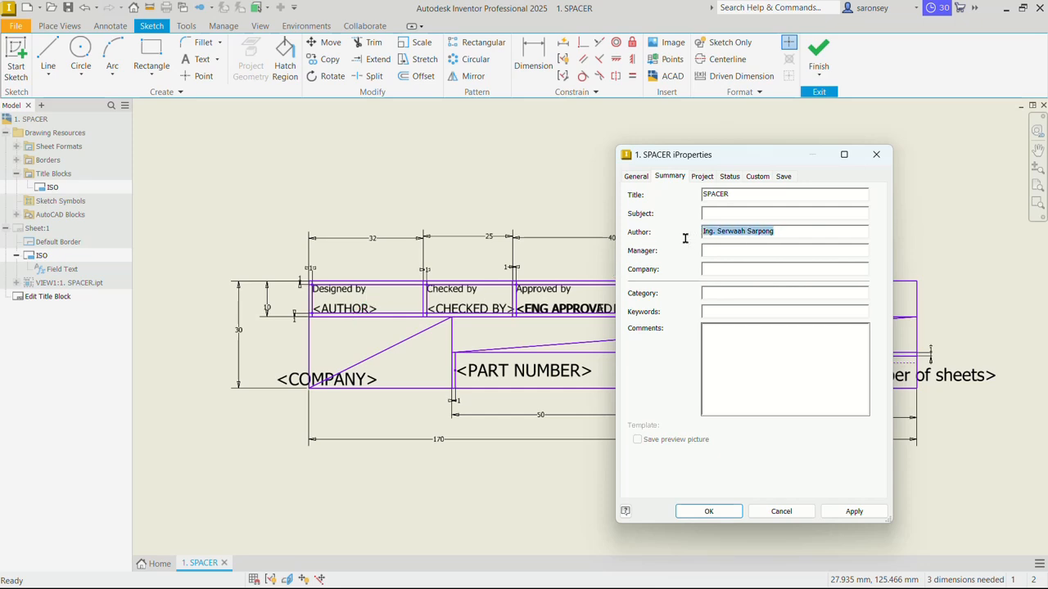
type("CAD BY NANA")
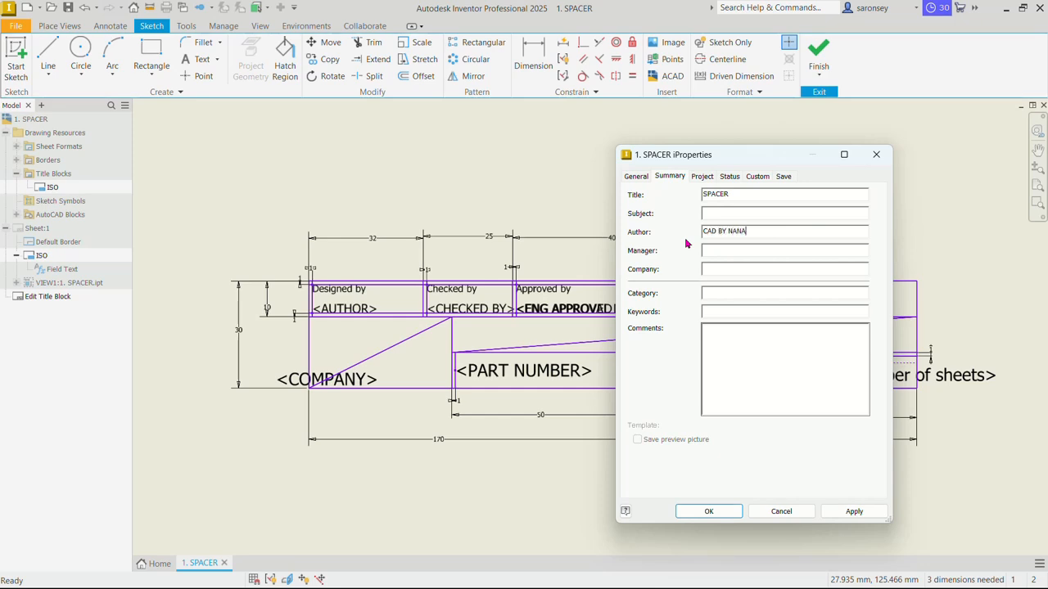
Fill in the iProperties' Checked By and Eng. Approved By initials and enable the Checked and Eng. Approved dates
left_click(702, 178)
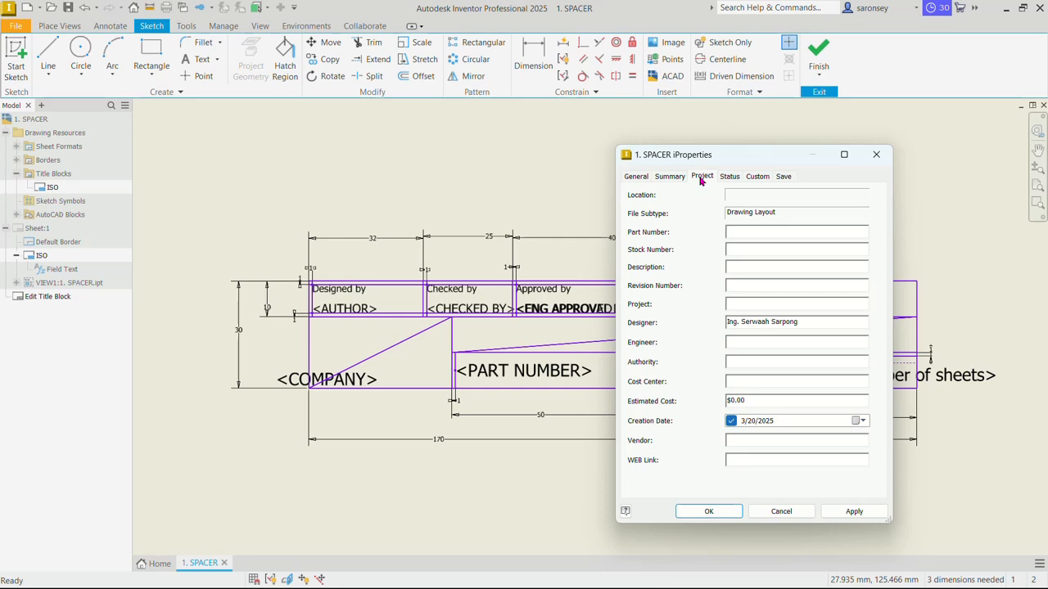
left_click(727, 178)
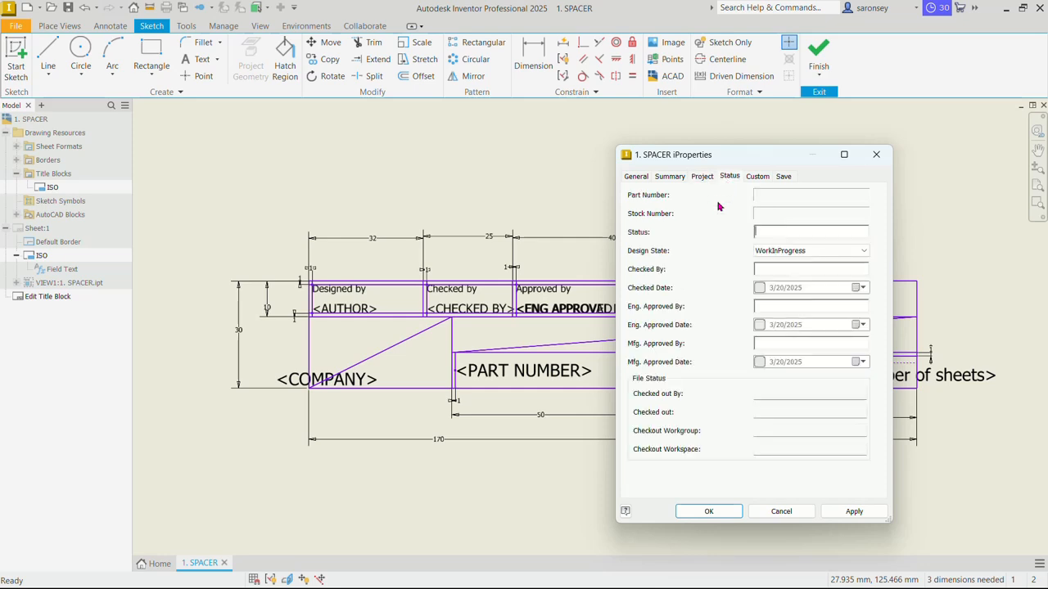
left_click(768, 269)
type("NYSS")
left_click(759, 288)
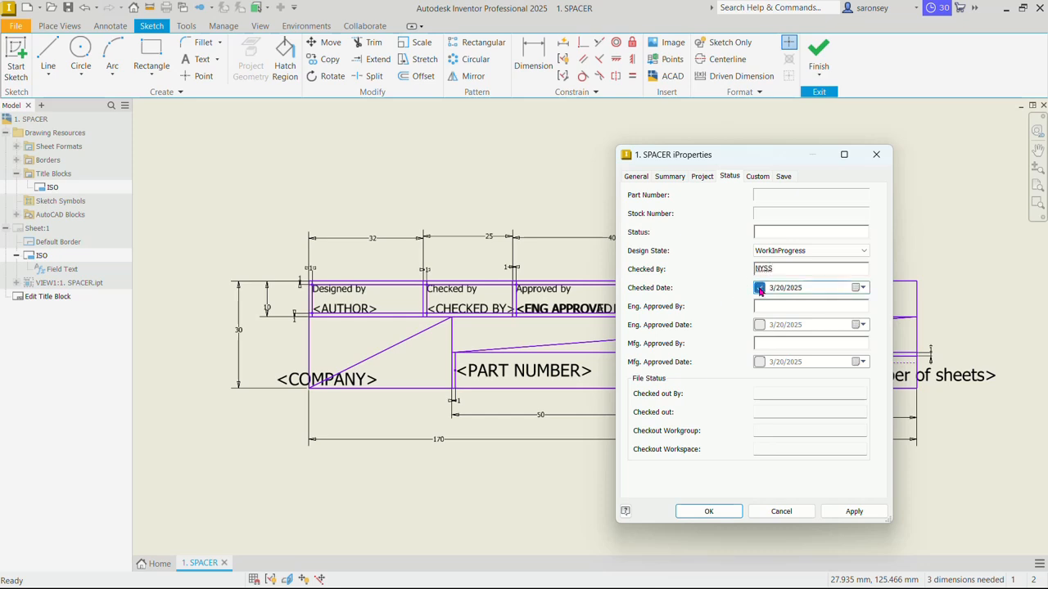
left_click(759, 325)
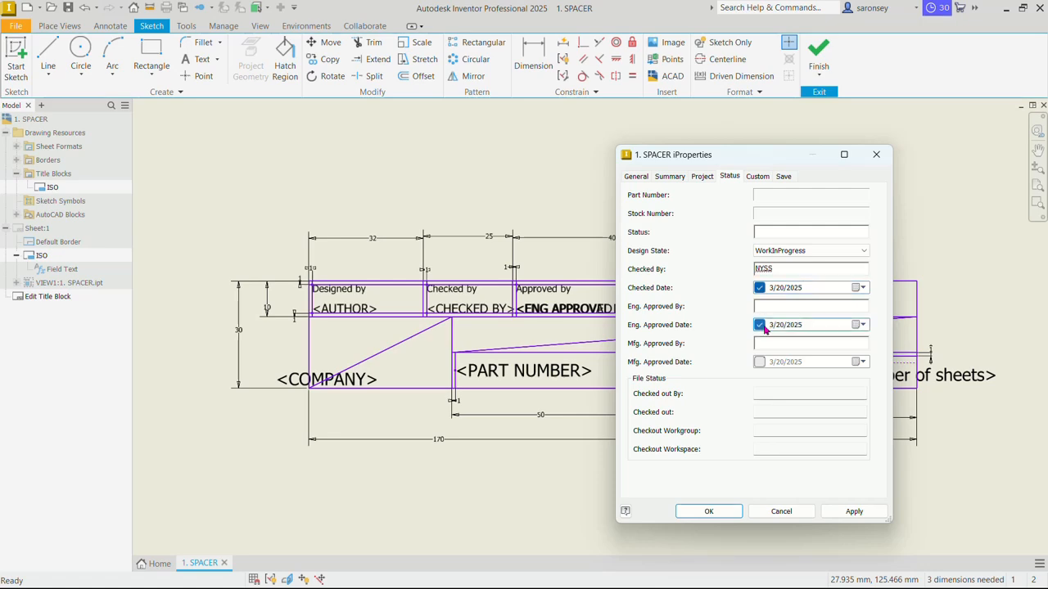
left_click(767, 305)
mouse_move(790, 161)
left_mouse_down()
mouse_move(467, 149)
mouse_move(500, 147)
mouse_move(521, 203)
mouse_move(595, 156)
mouse_move(783, 156)
mouse_move(657, 134)
mouse_move(721, 144)
left_mouse_up()
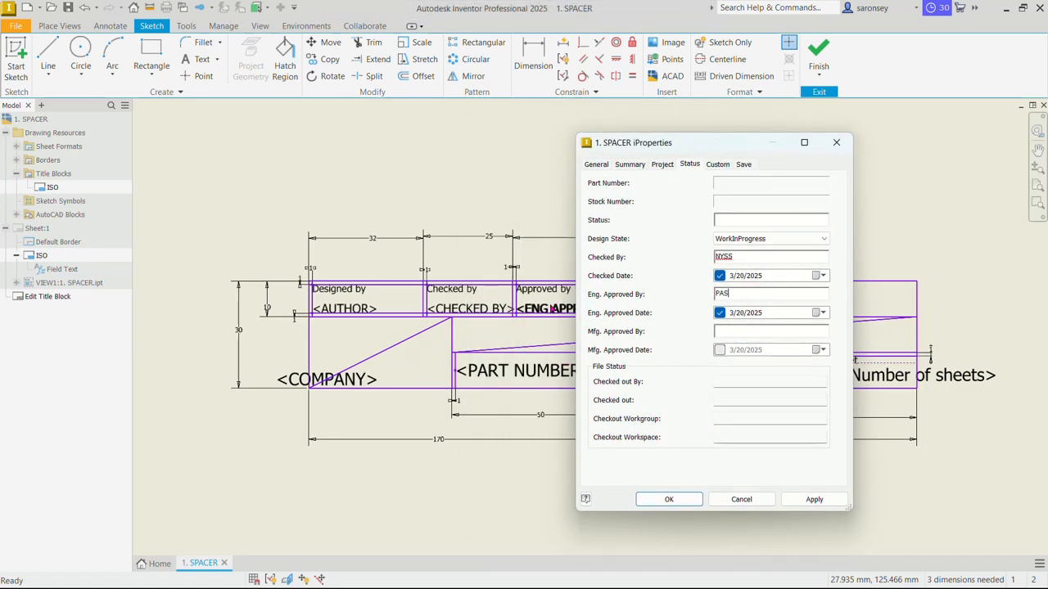
left_click_drag(739, 154, 327, 162)
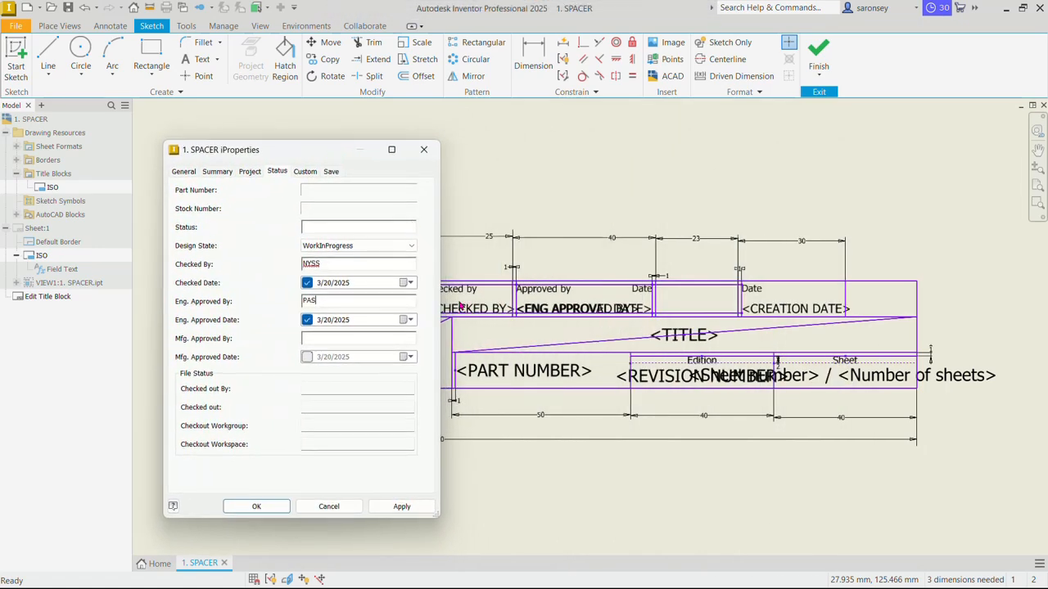
Set the part number property to ONE (1) and the revision number to THREE (3), and apply the iProperties changes
left_click(303, 173)
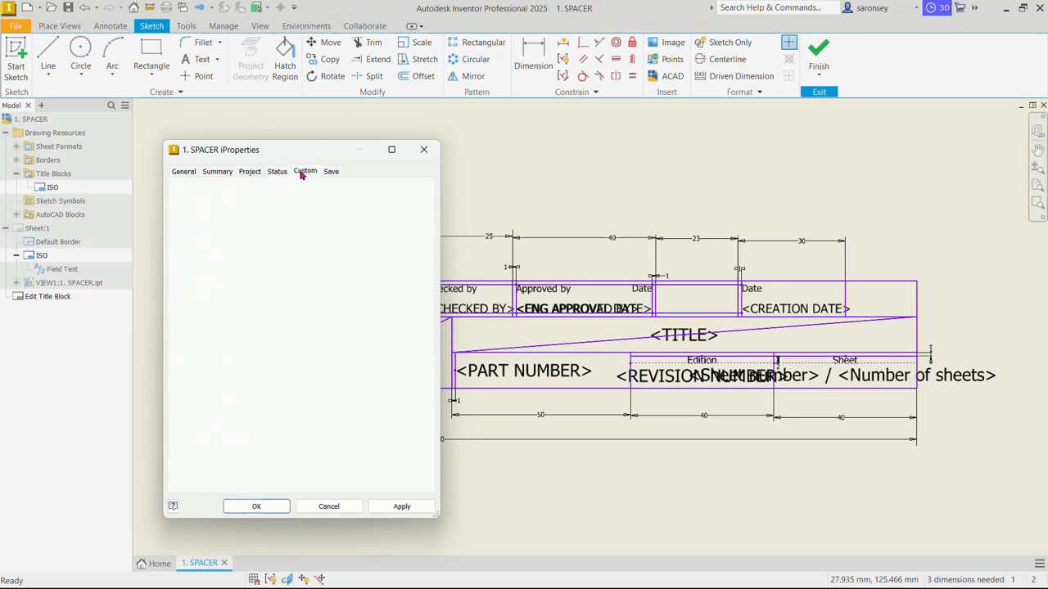
left_click(252, 173)
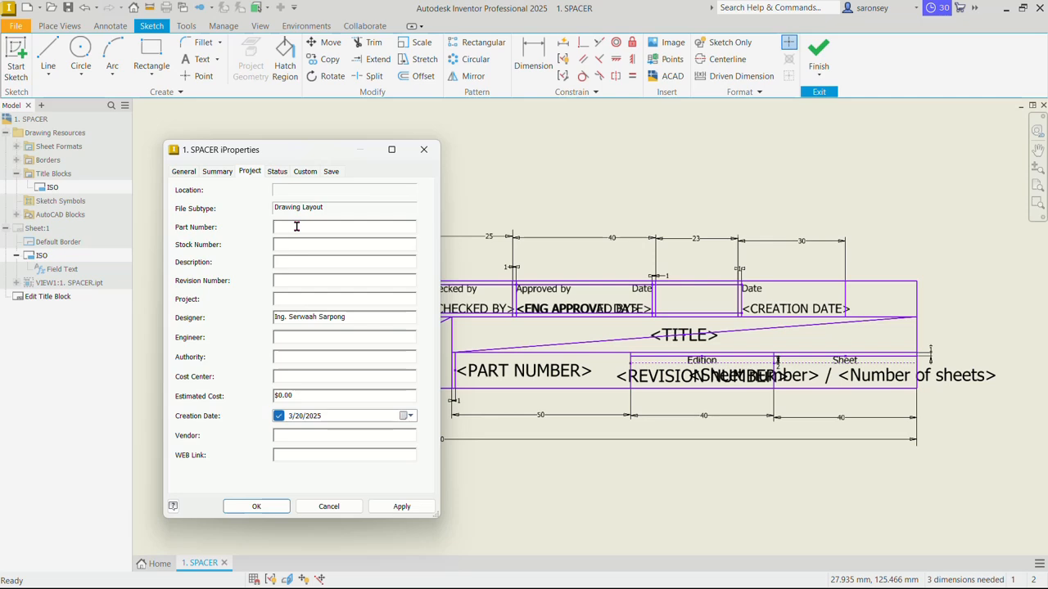
type("ONE (")
type("1)")
left_click(283, 278)
type("THREE (3")
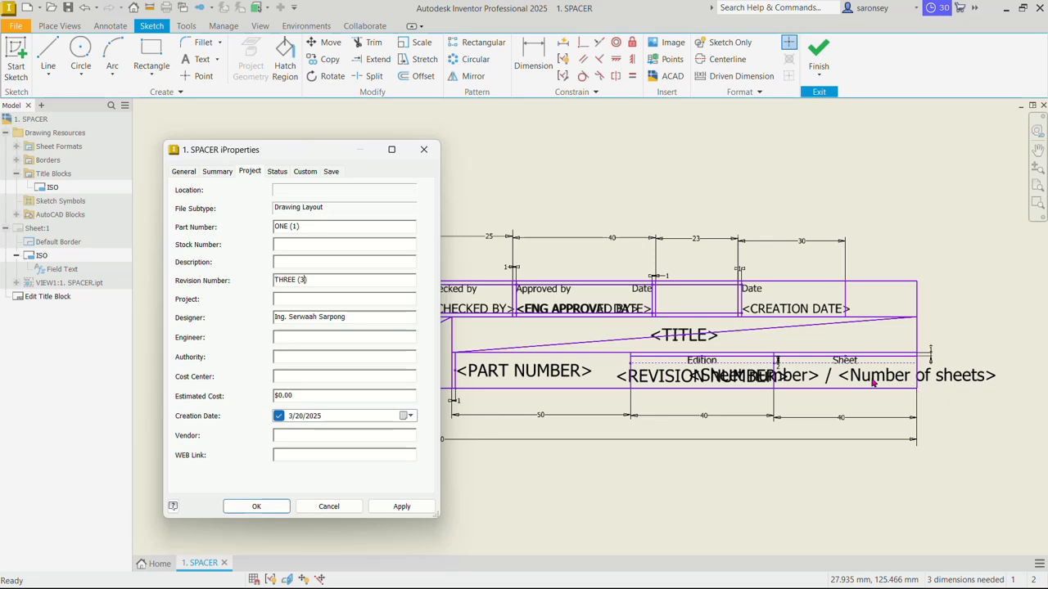
left_click(395, 505)
left_click(423, 149)
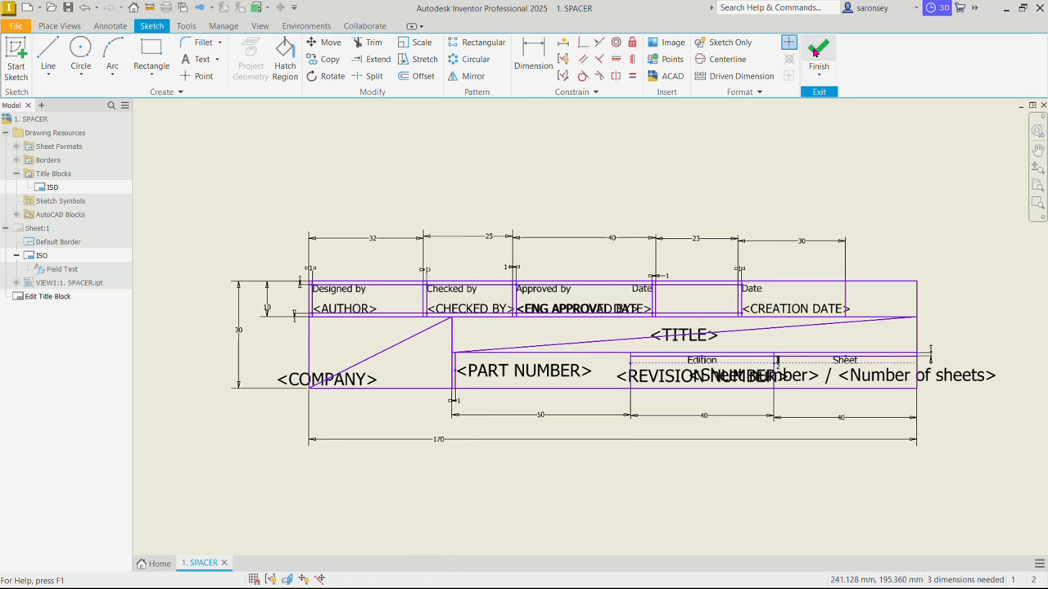
Finish editing the title block and save the edits to the ISO definition
left_click(815, 51)
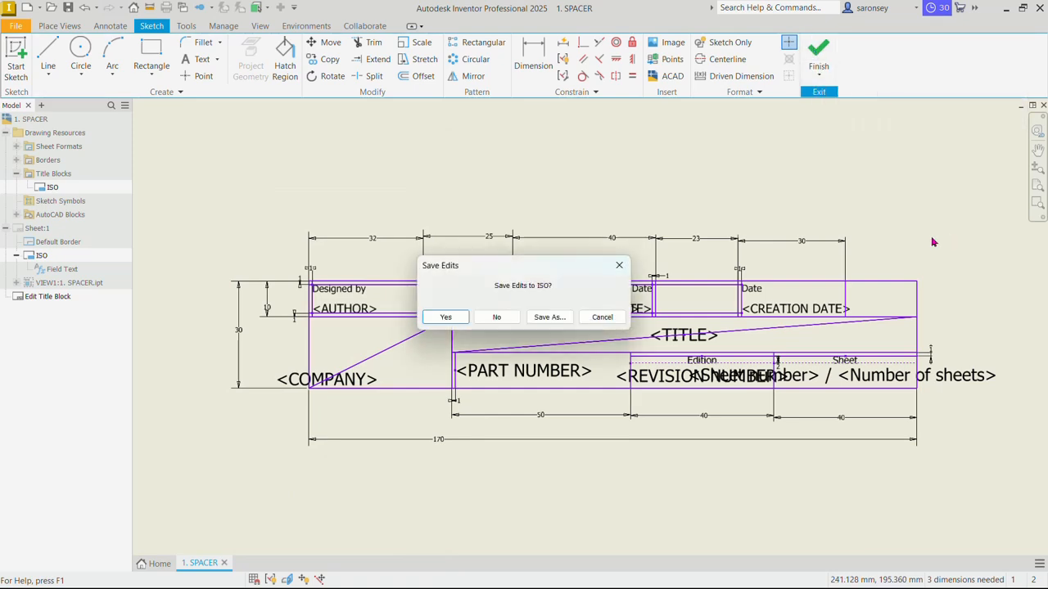
left_click(443, 316)
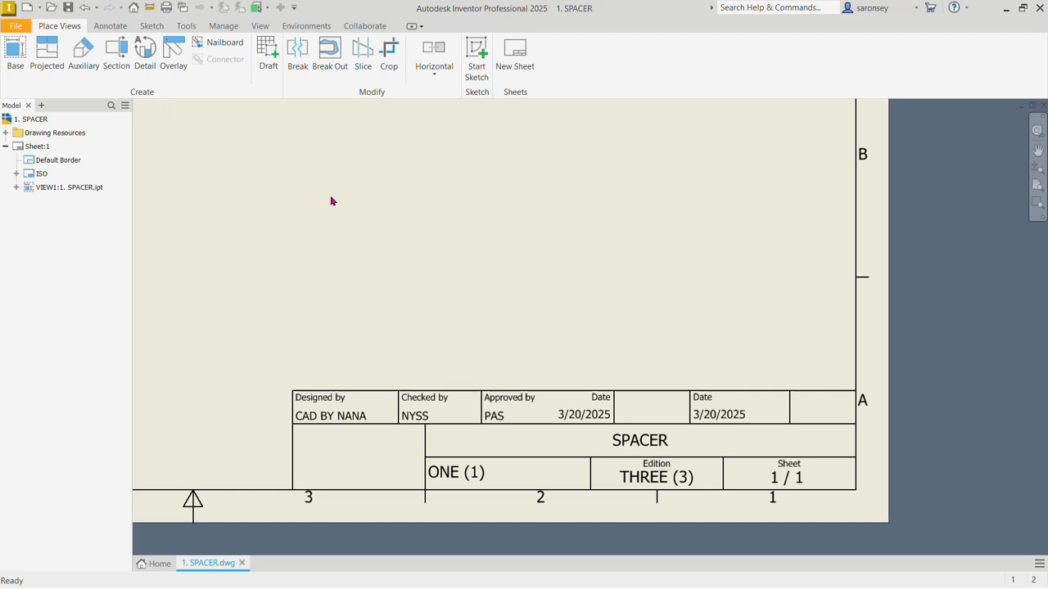
scroll(332, 203, "down", 2)
middle_click(549, 196)
middle_click(549, 196)
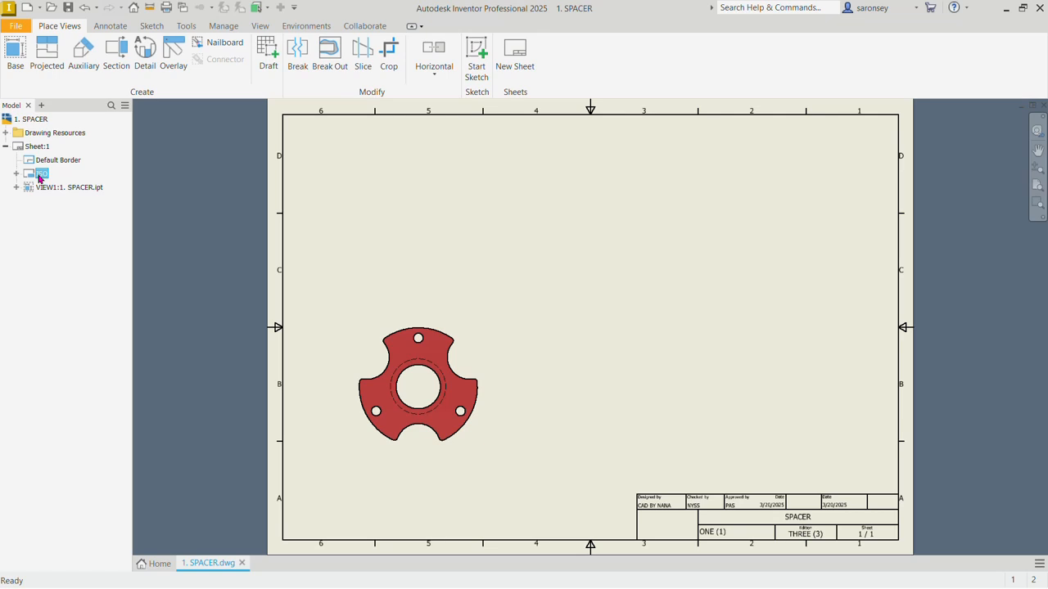
Reopen the ISO title block definition and add the text CAD in the empty cell between the approval and creation dates
right_click(38, 179)
left_click(104, 215)
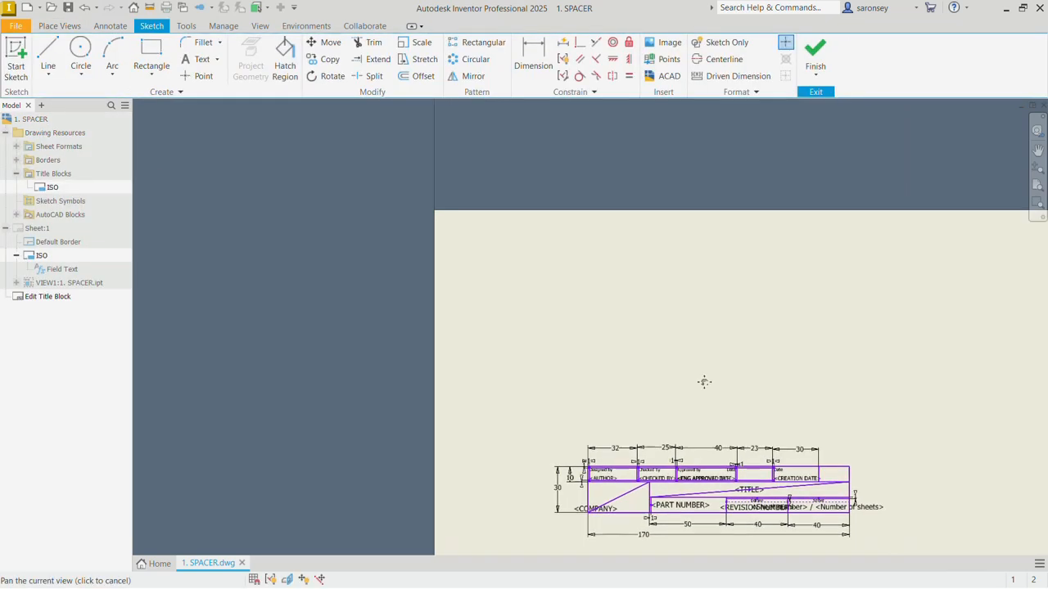
scroll(561, 376, "up", 3)
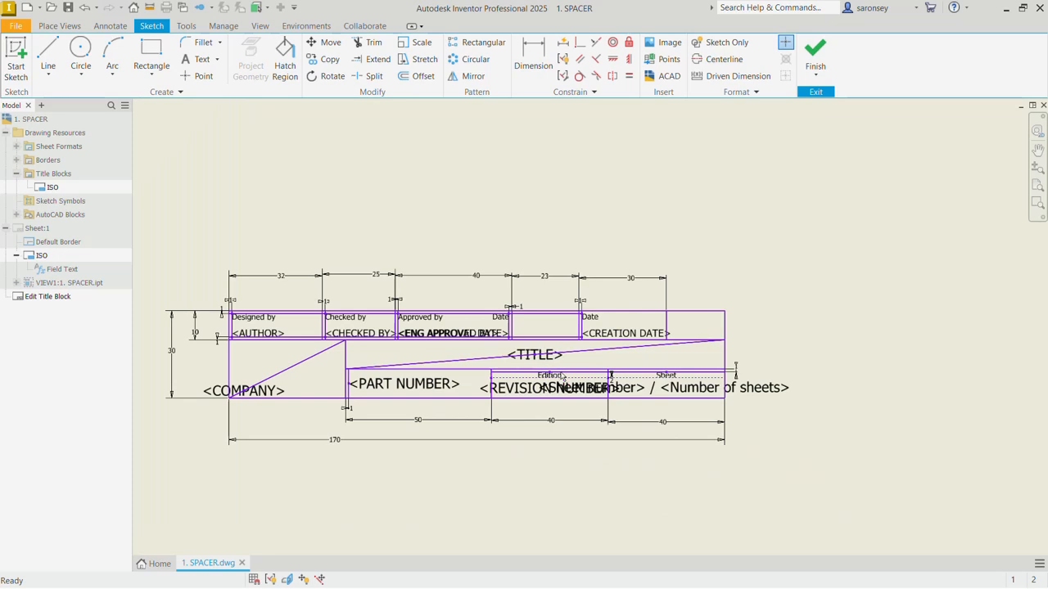
left_click(197, 61)
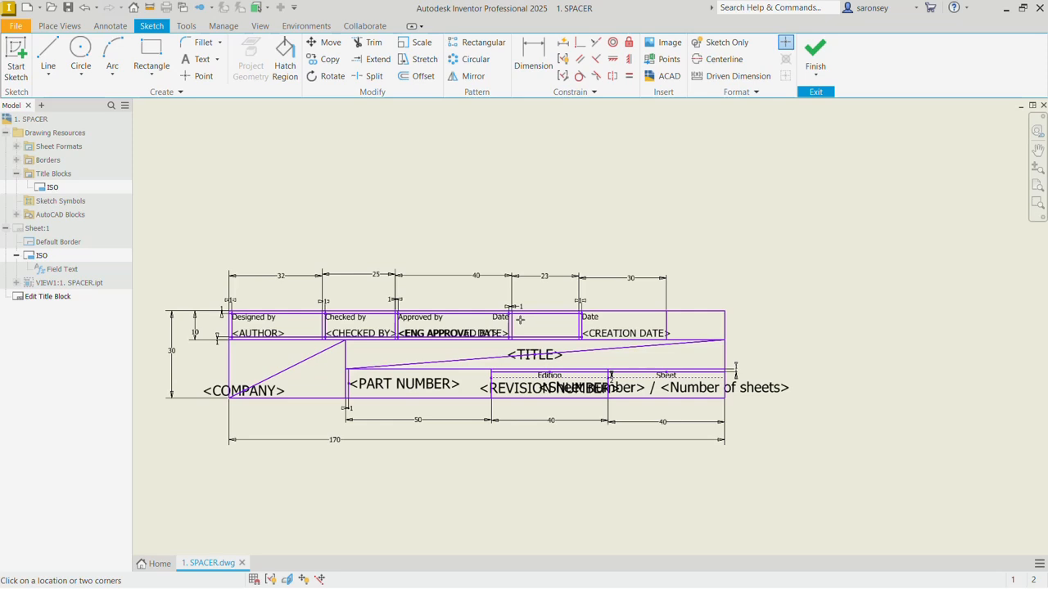
scroll(519, 320, "up", 3)
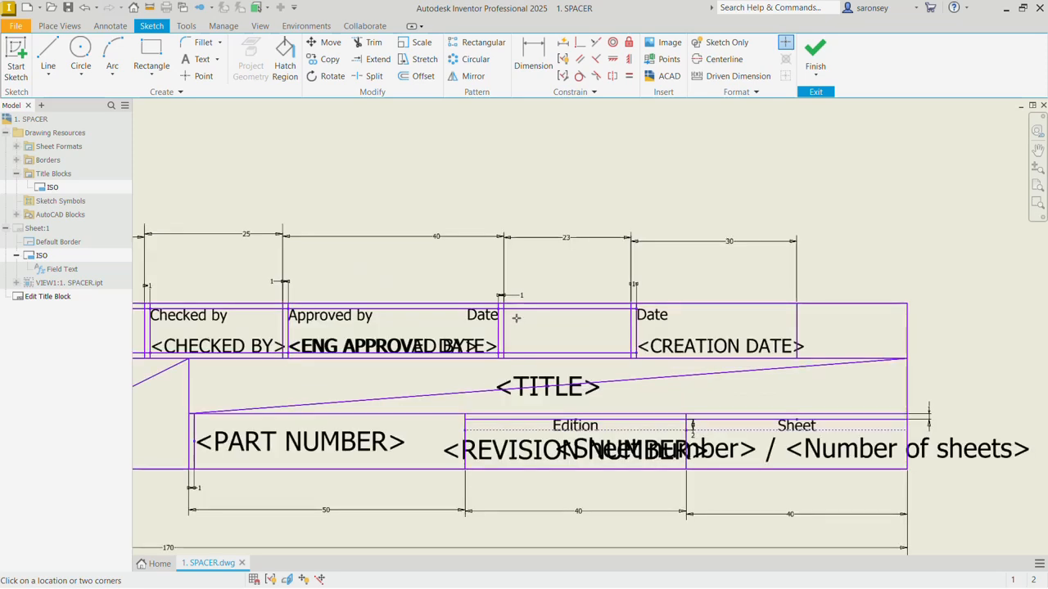
left_click(517, 318)
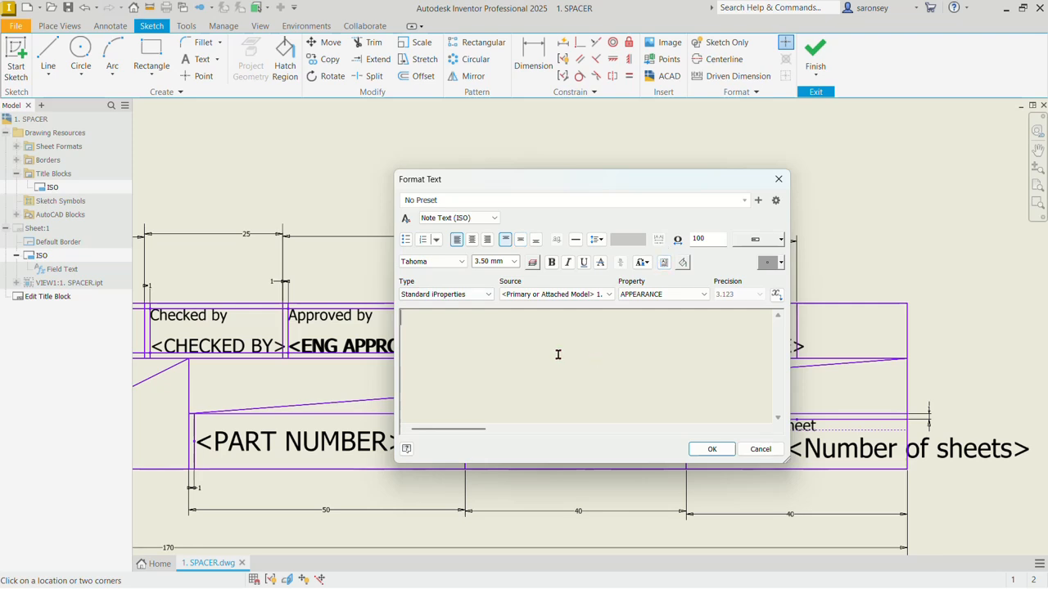
type("CAD")
left_click_drag(499, 325, 396, 322)
left_click(708, 448)
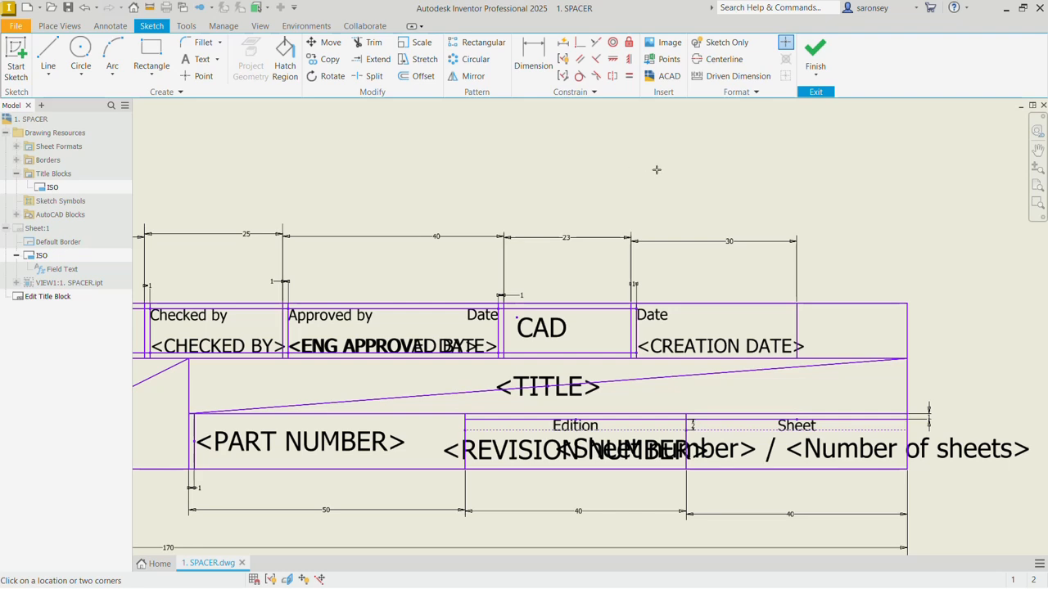
Add the text mm in the empty last cell of the title block's upper row
left_click(810, 316)
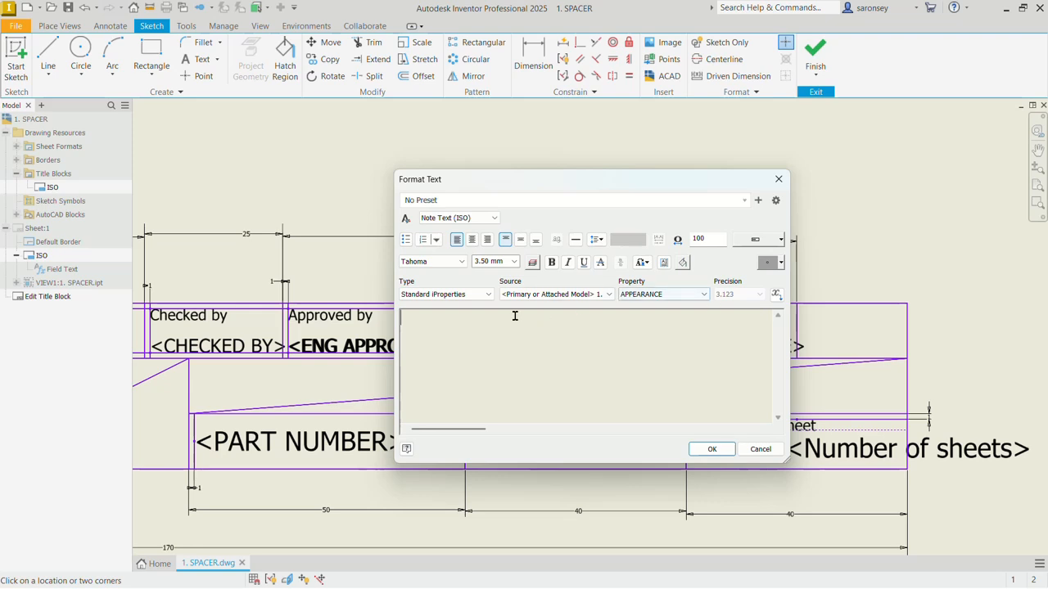
type("MM")
key("BackSpace")
key("BackSpace")
type("mm")
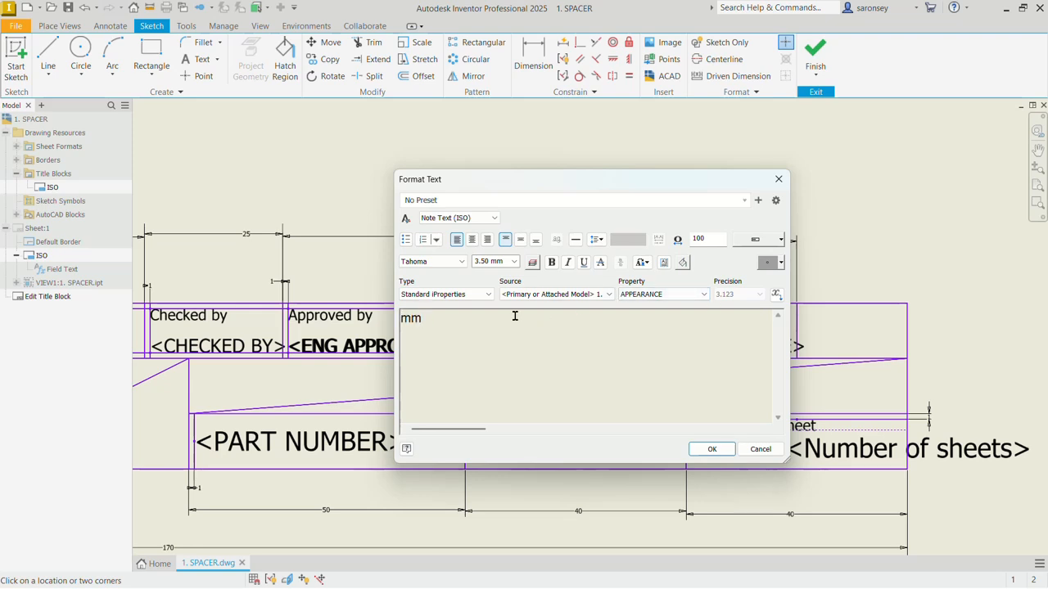
left_click(725, 448)
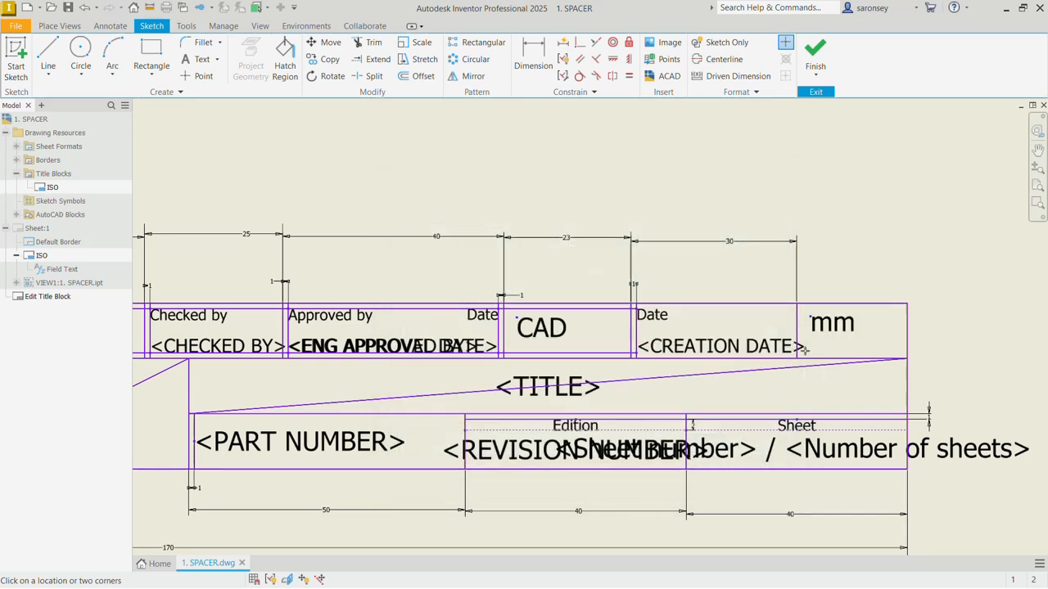
right_click(697, 172)
left_click(736, 172)
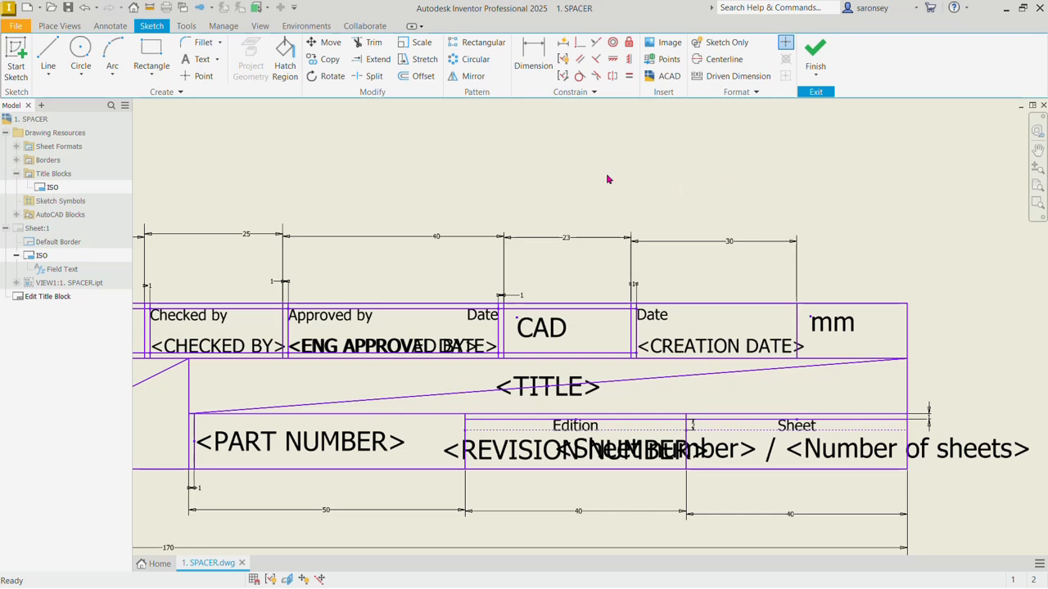
Dimension the CAD text's insertion point 5 mm from the left edge of its title block cell
left_click(532, 54)
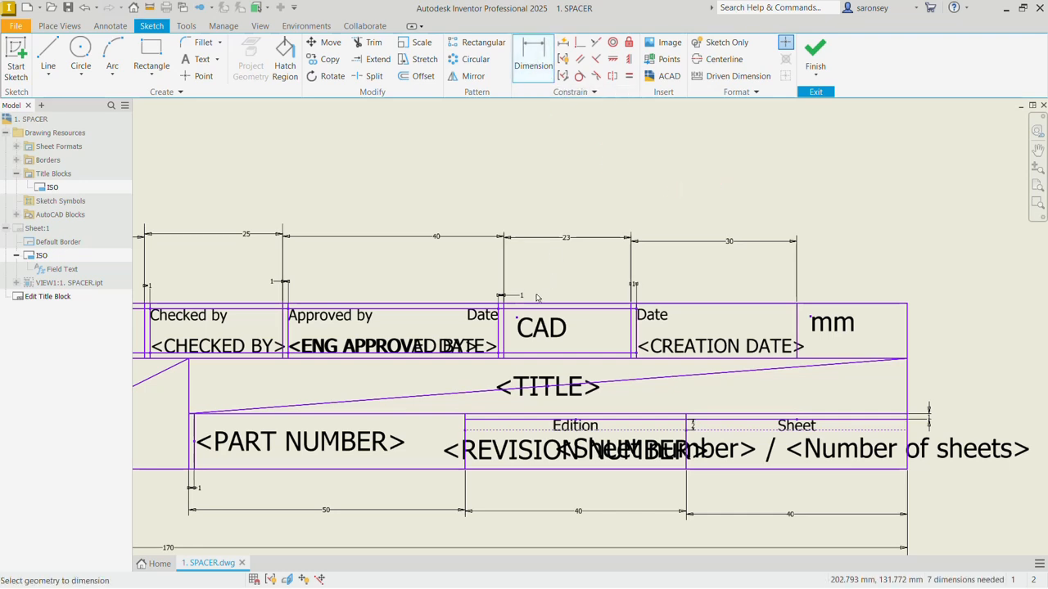
left_click(504, 328)
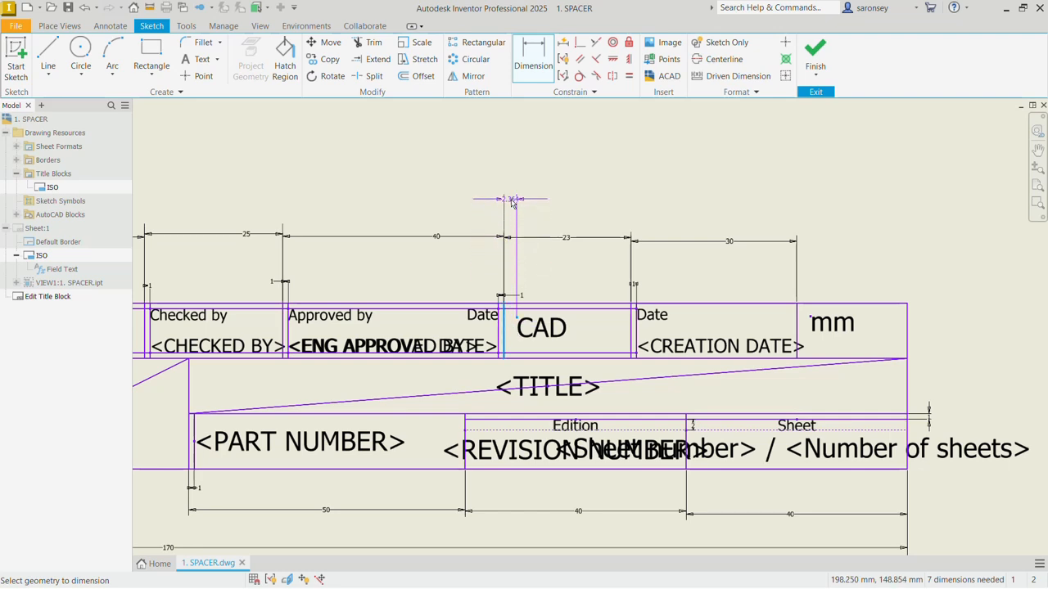
left_click(511, 203)
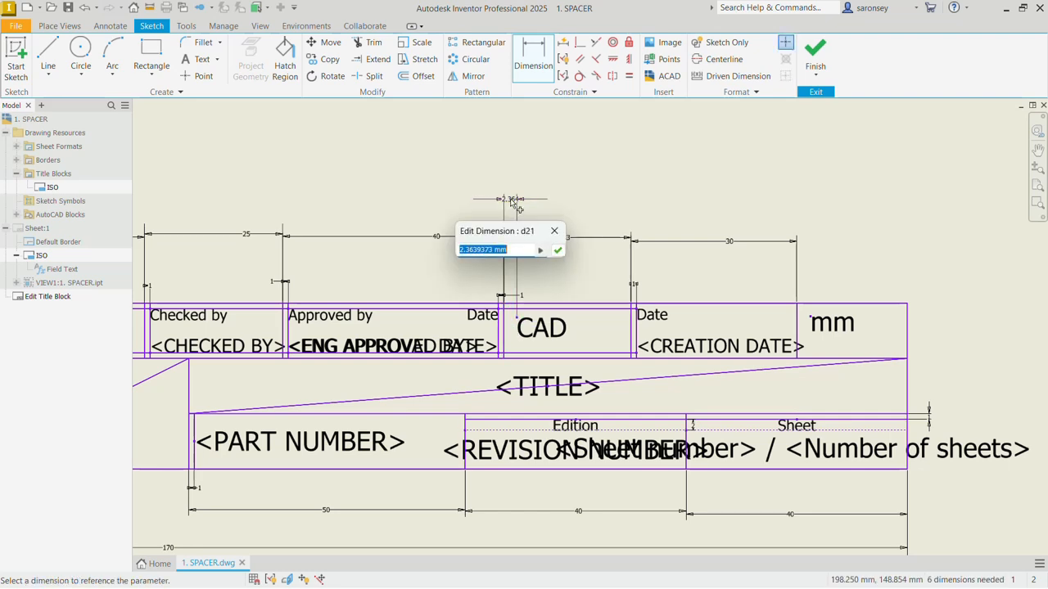
type("5")
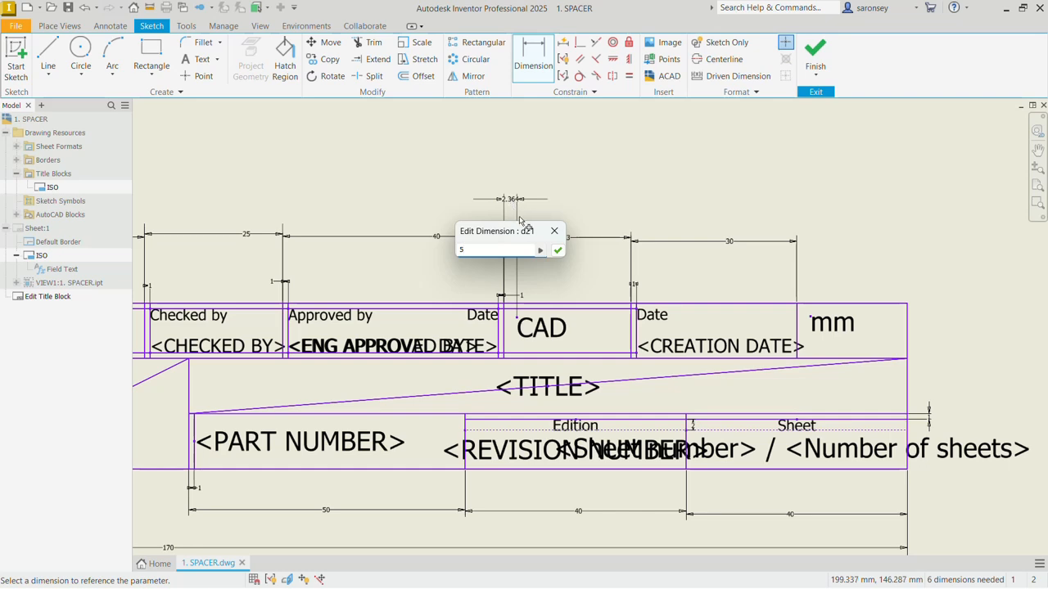
left_click(560, 253)
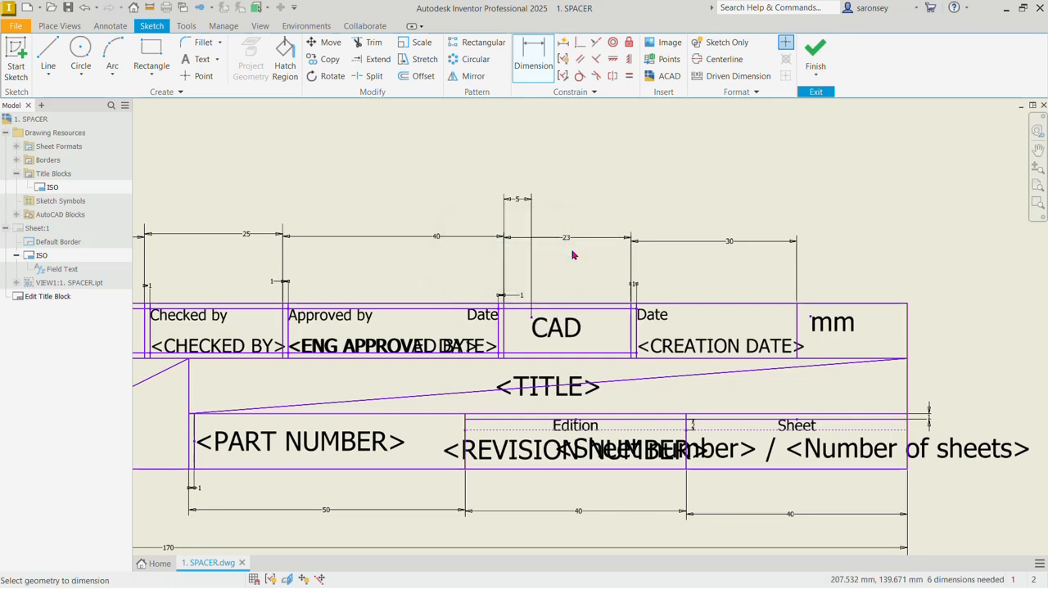
Dimension the mm text's insertion point 5 mm from the left edge of its cell
left_click(797, 324)
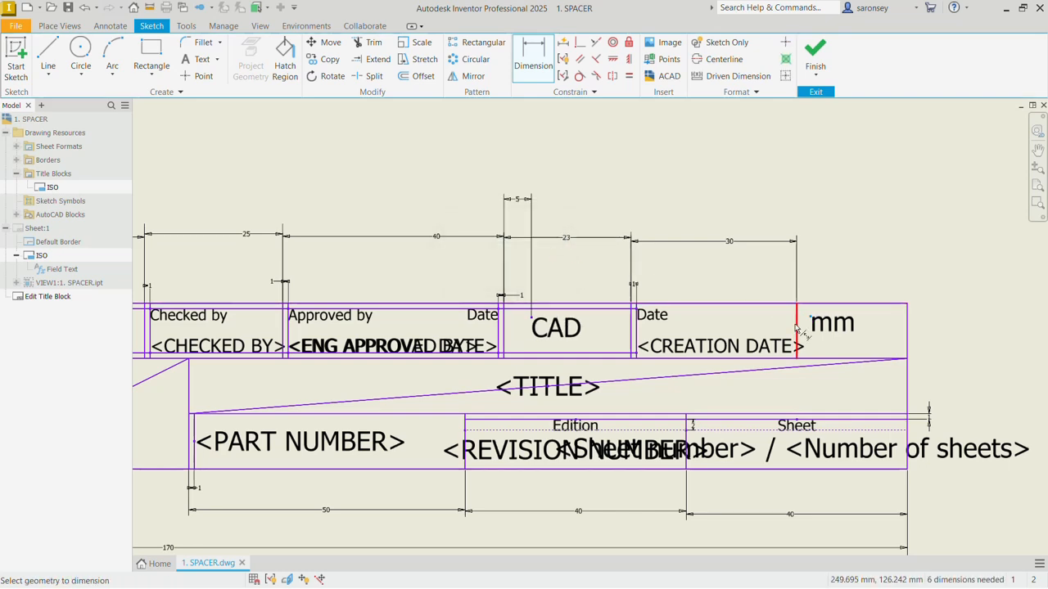
left_click(800, 255)
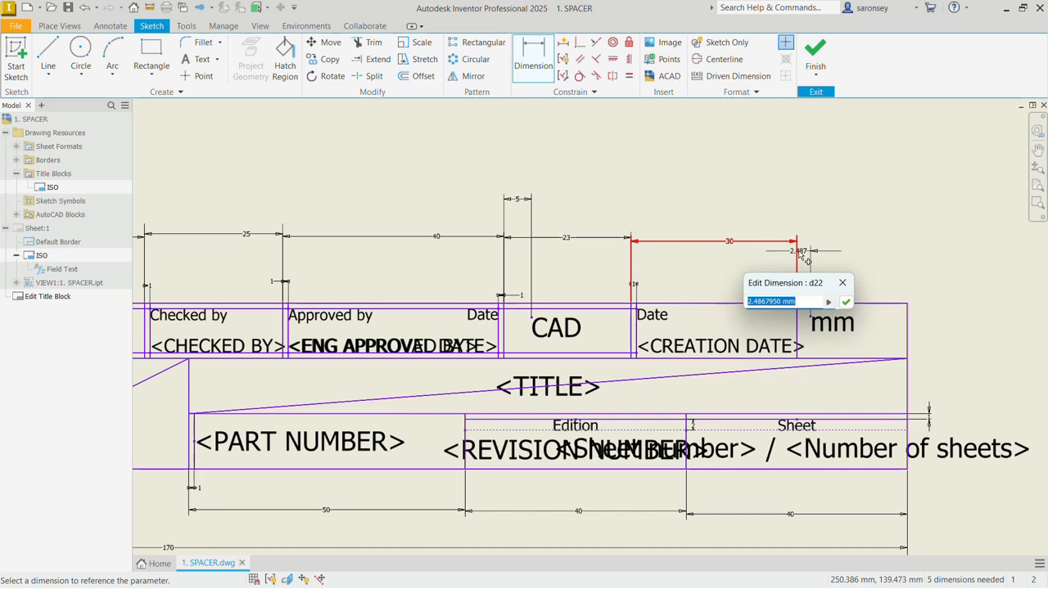
type("5")
left_click(845, 302)
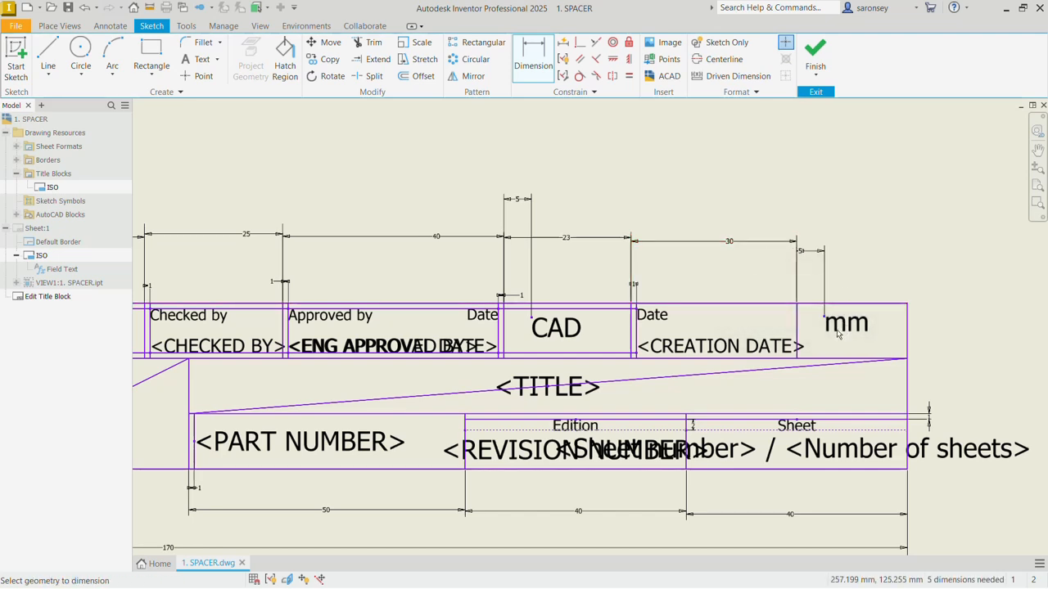
Insert the logo image image_123650291 from the Downloads folder, anchored in the title block's company cell
scroll(834, 338, "down", 3)
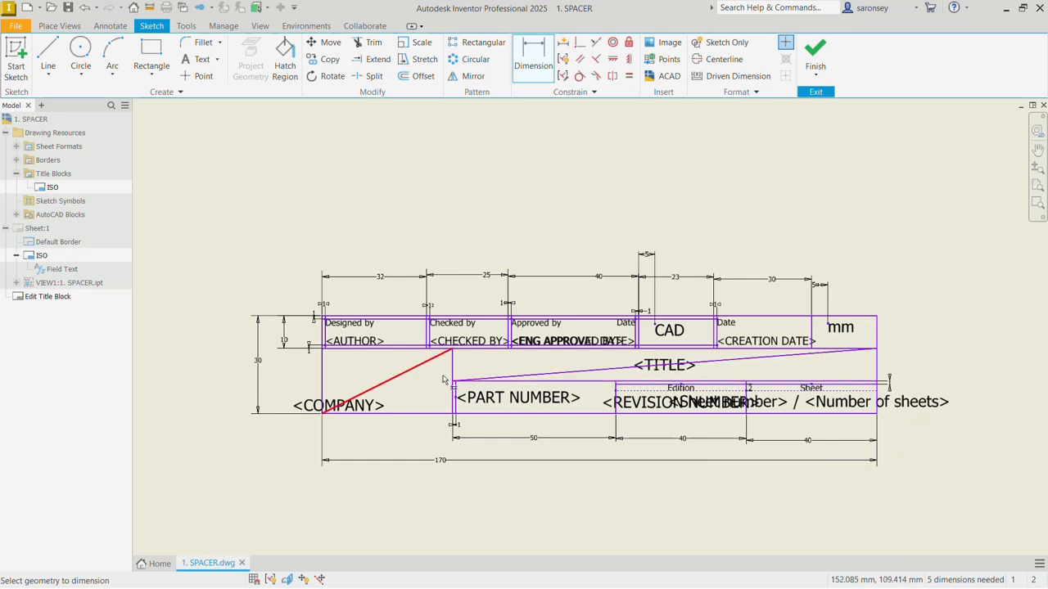
scroll(385, 381, "up", 4)
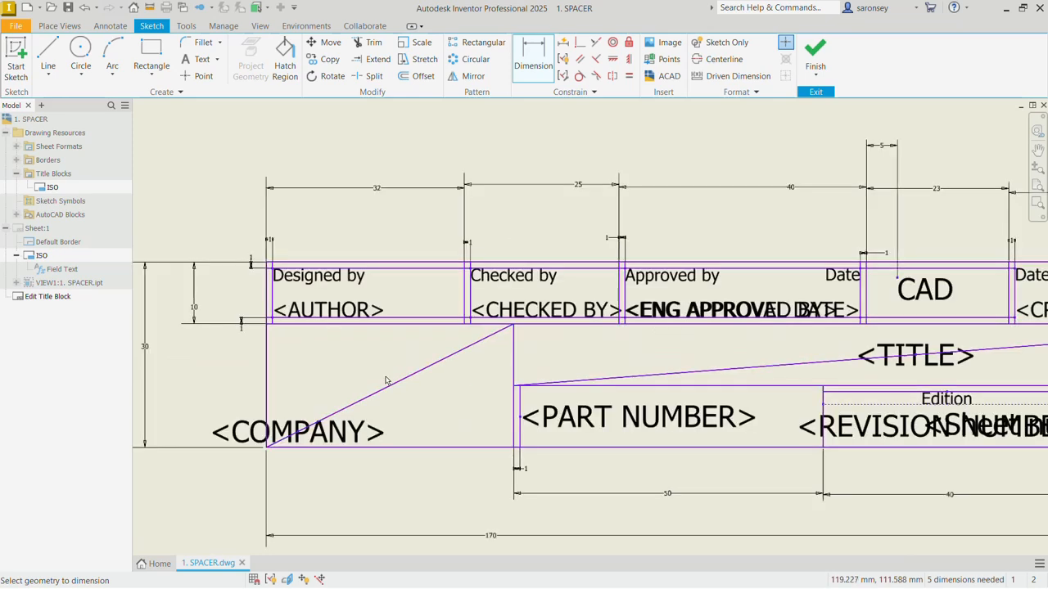
left_click(666, 46)
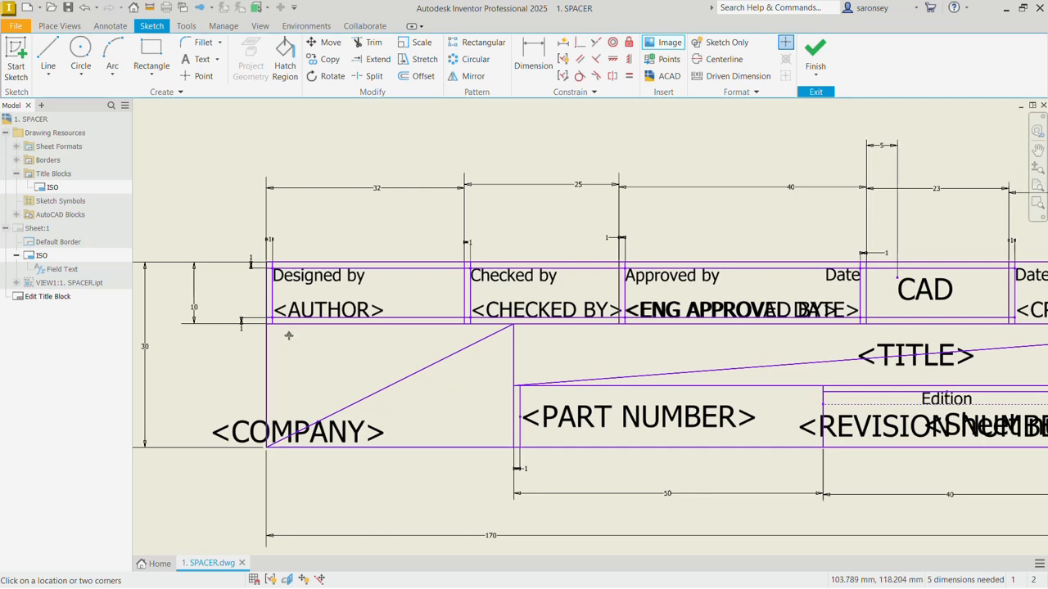
left_click(318, 335)
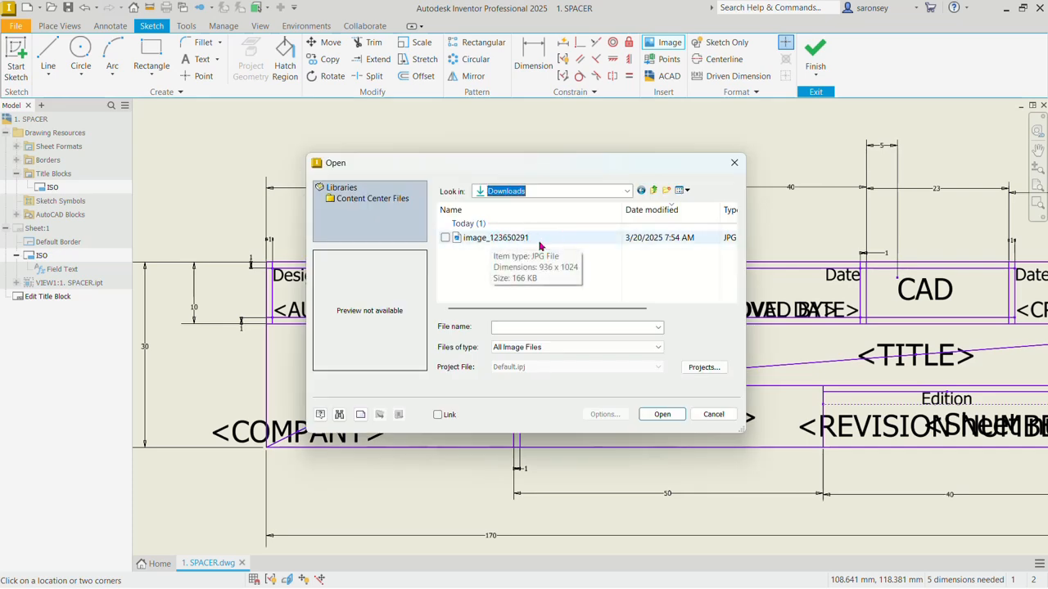
left_click(532, 237)
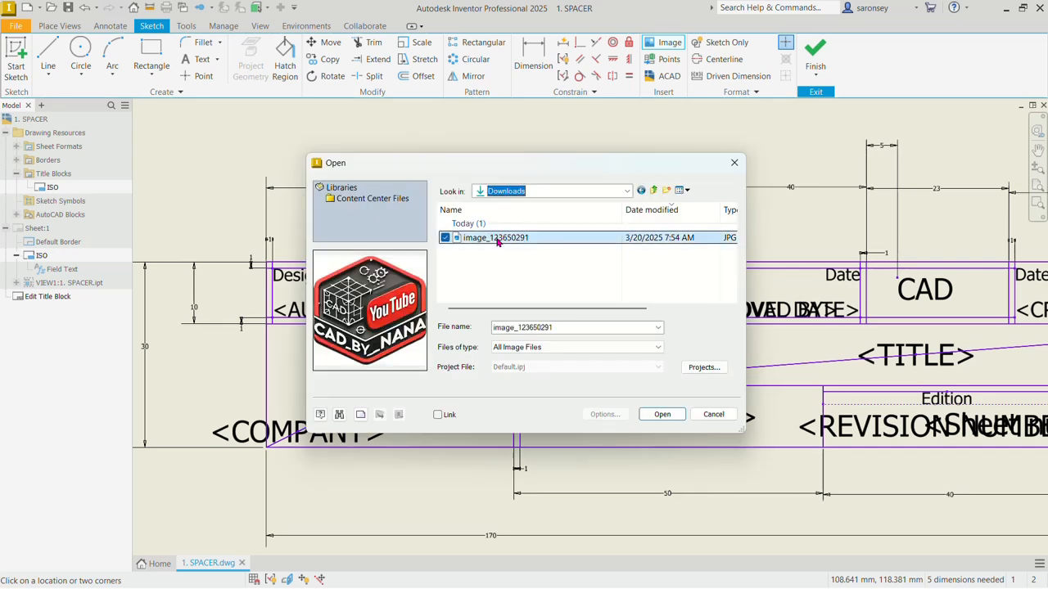
left_click(662, 414)
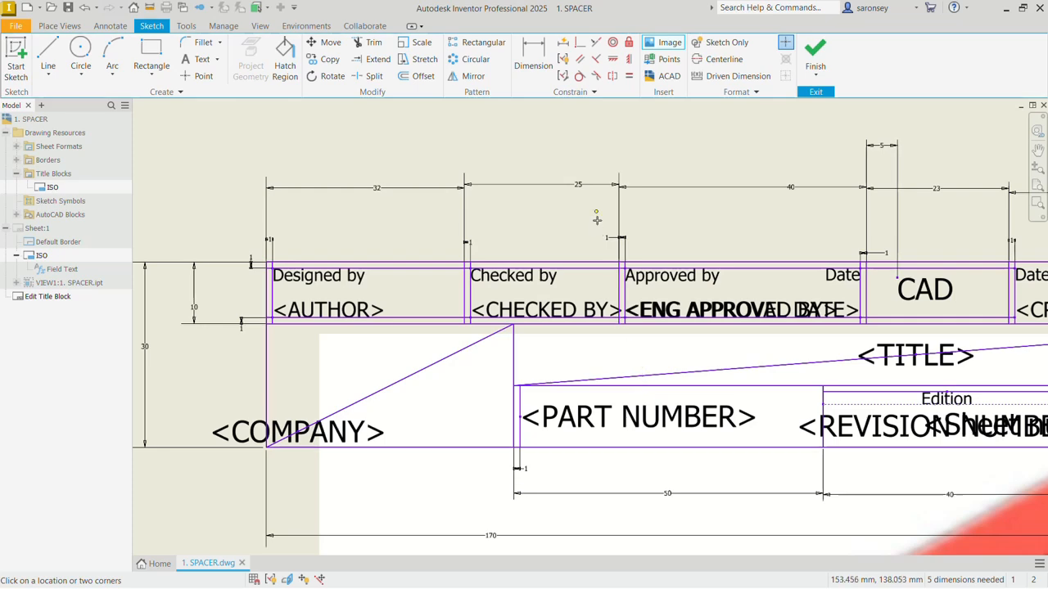
Shrink the inserted logo image to fit the company cell and move it into that cell
scroll(647, 400, "down", 3)
middle_click_drag(650, 336, 399, 209)
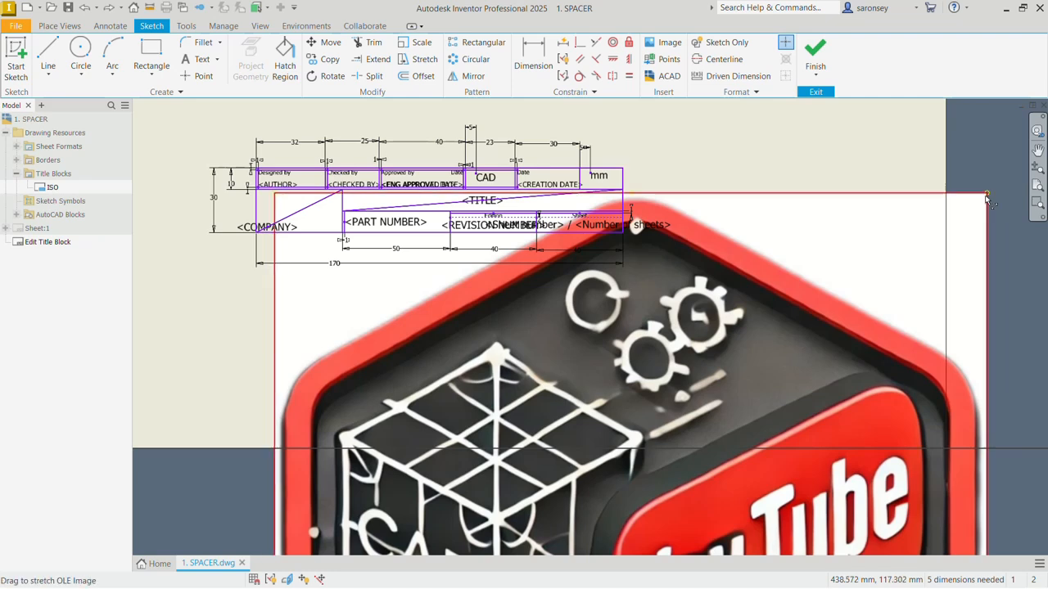
left_click_drag(988, 199, 430, 403)
scroll(442, 396, "down", 3)
middle_click_drag(524, 463, 505, 266)
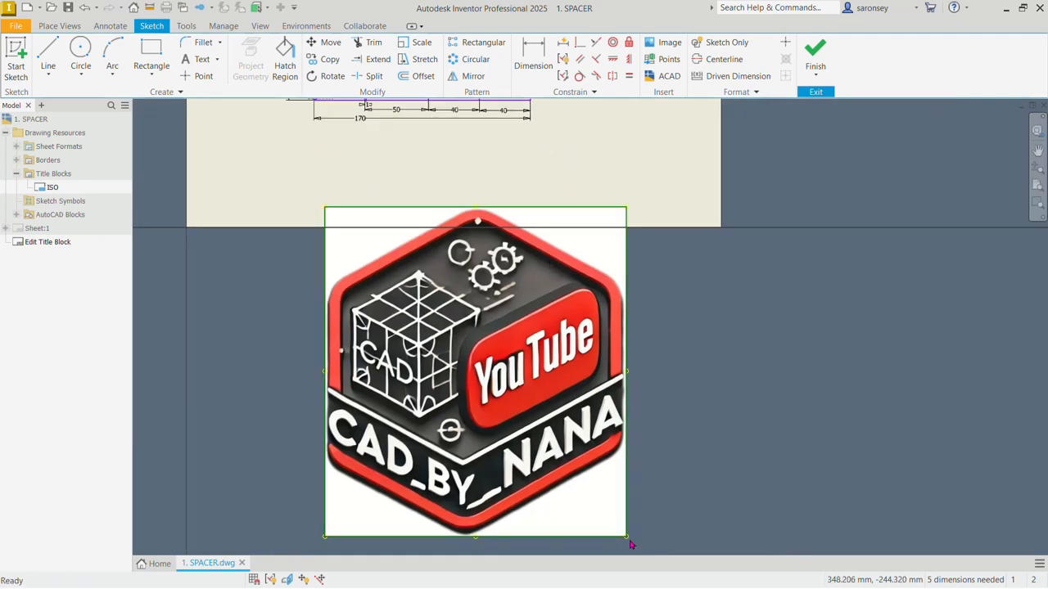
left_click_drag(626, 537, 338, 194)
middle_click_drag(339, 196, 292, 481)
scroll(293, 483, "up", 3)
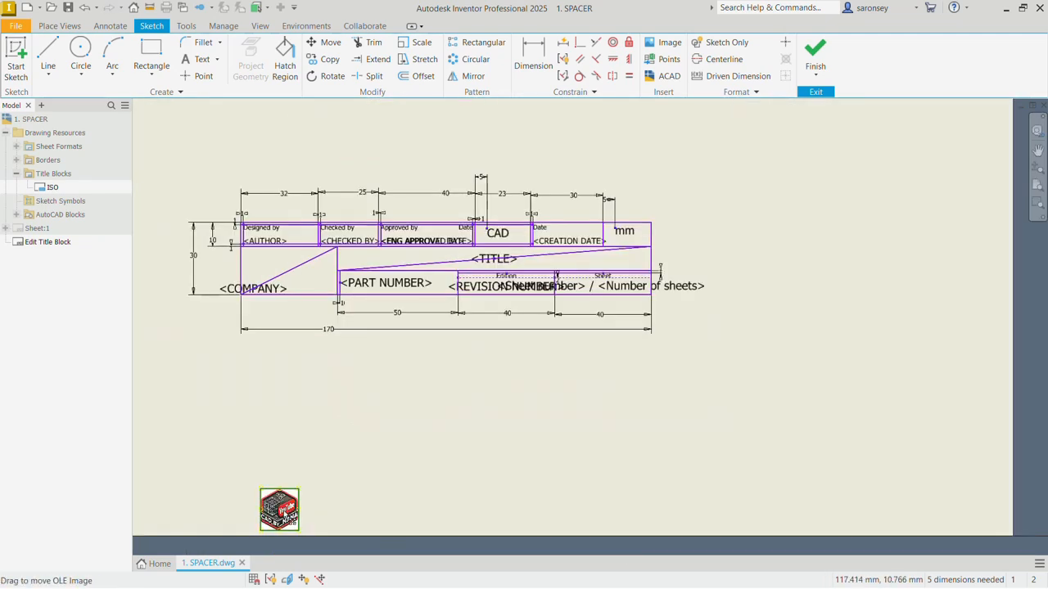
left_click_drag(283, 511, 294, 274)
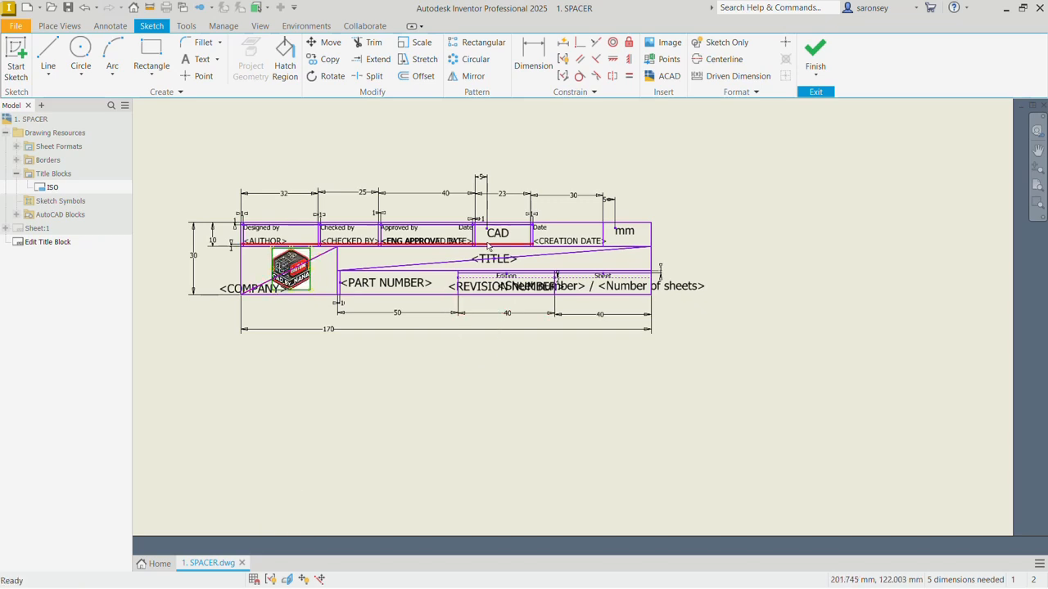
Finish editing the title block, save the edits to the ISO definition and check the filled-in title block
scroll(487, 246, "up", 3)
scroll(487, 246, "down", 3)
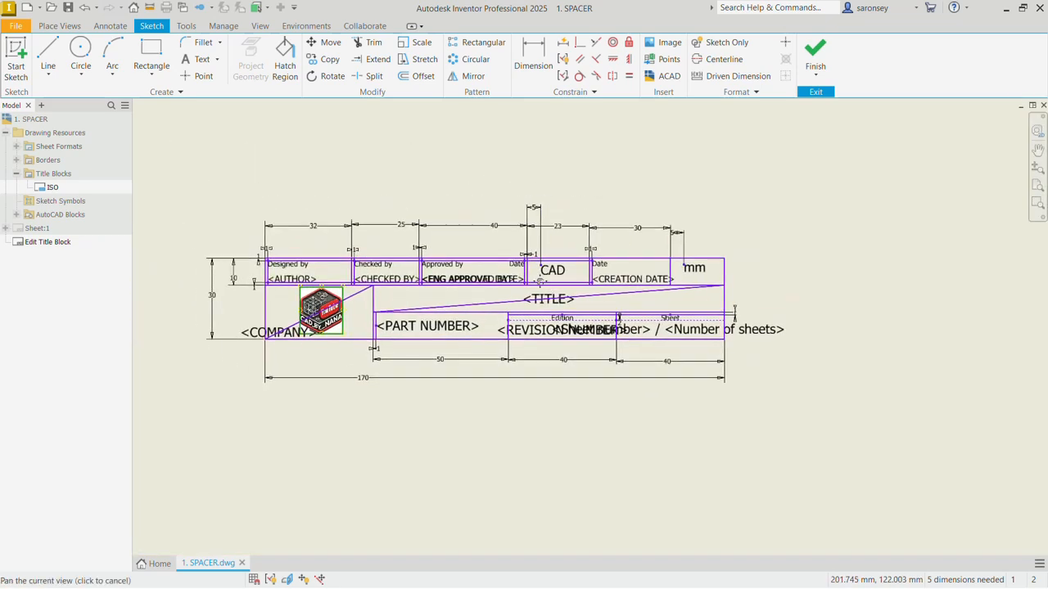
left_click(815, 53)
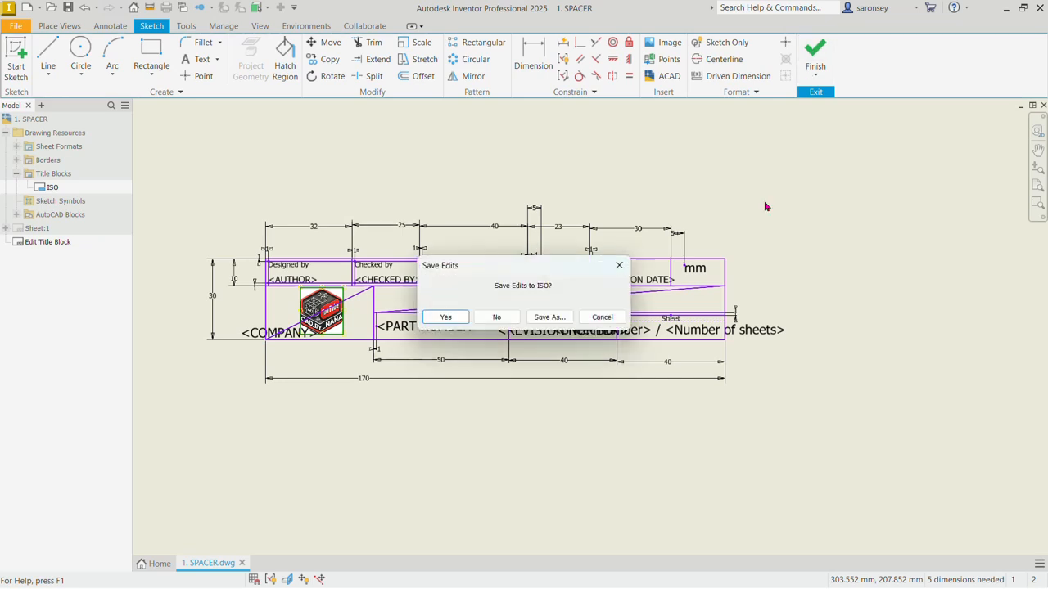
left_click(458, 316)
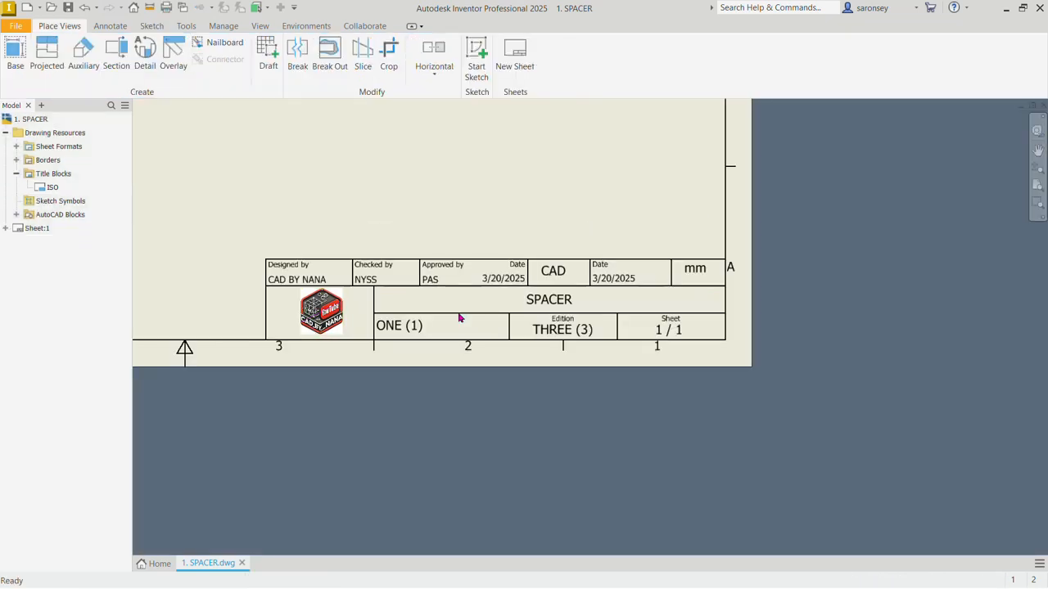
scroll(543, 304, "up", 4)
scroll(617, 299, "down", 3)
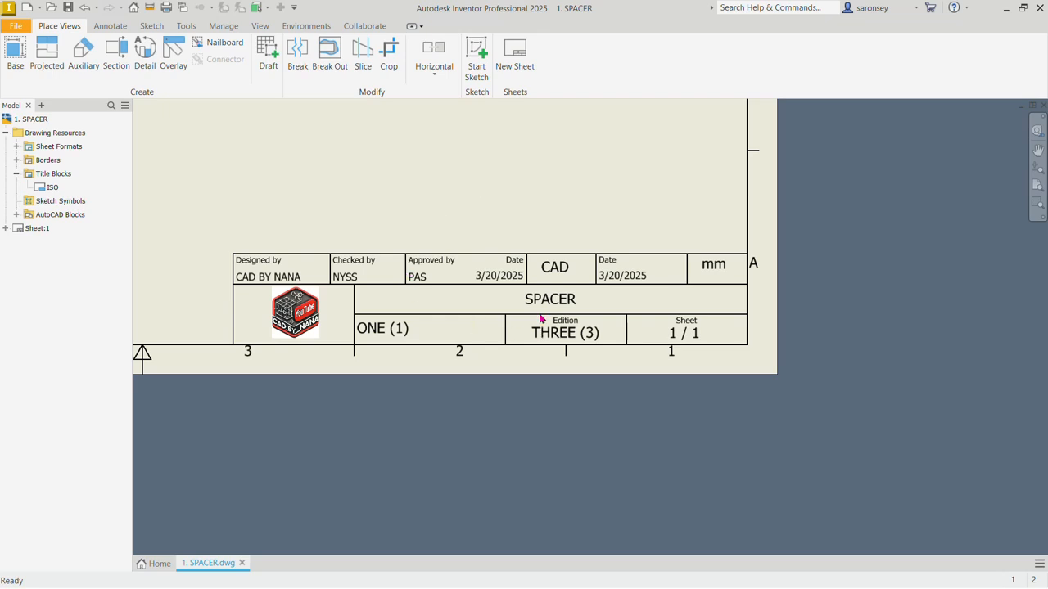
Open the base view's settings and change its view identifier to Front, keeping the 1 : 1.25 scale
middle_click(641, 184)
middle_click(641, 184)
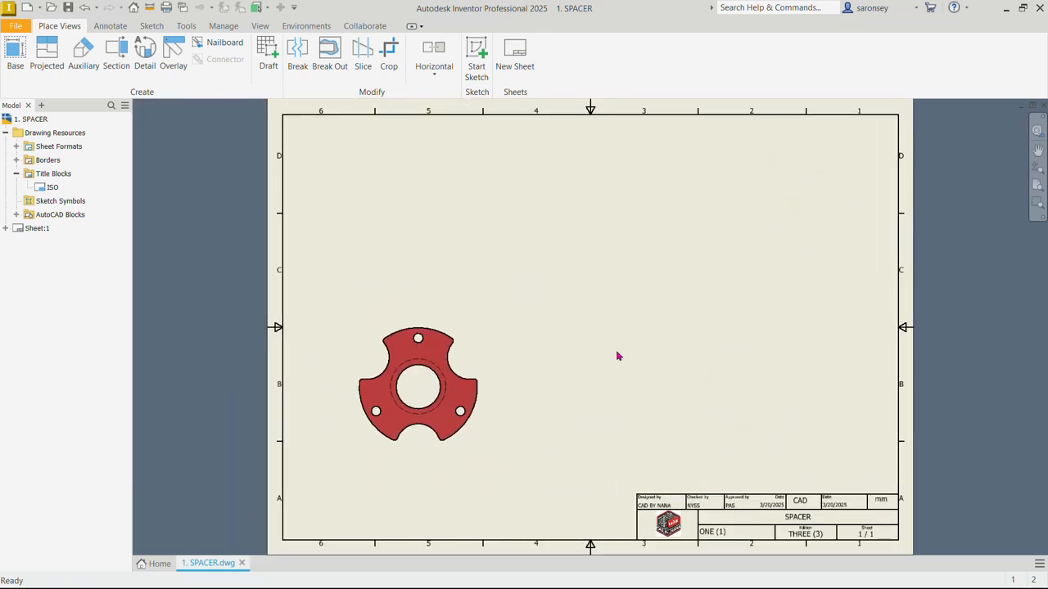
double_click(480, 342)
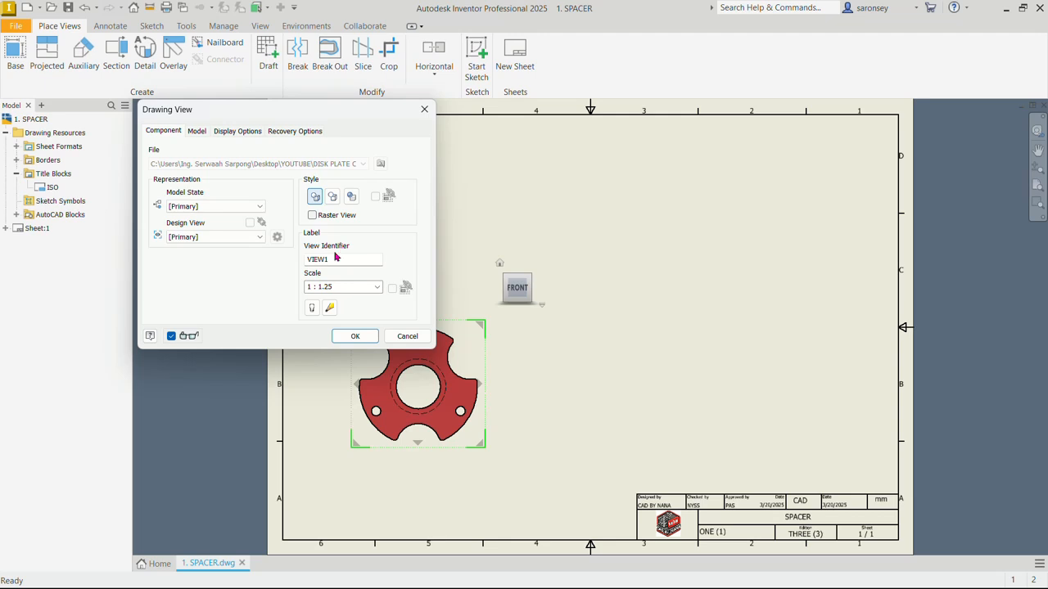
left_click_drag(328, 257, 304, 262)
type("f")
left_click(378, 290)
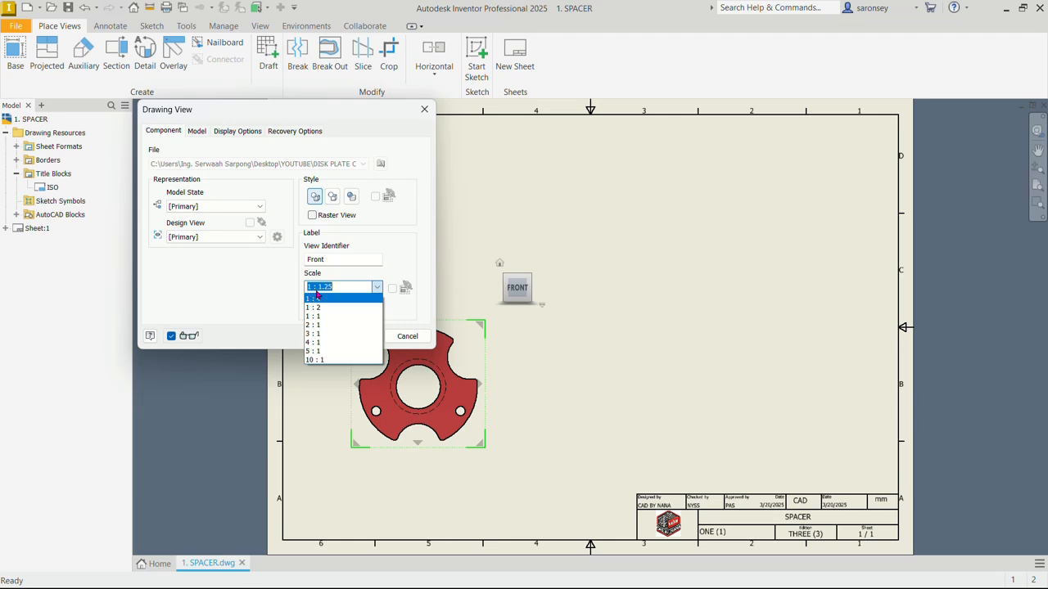
left_click(378, 291)
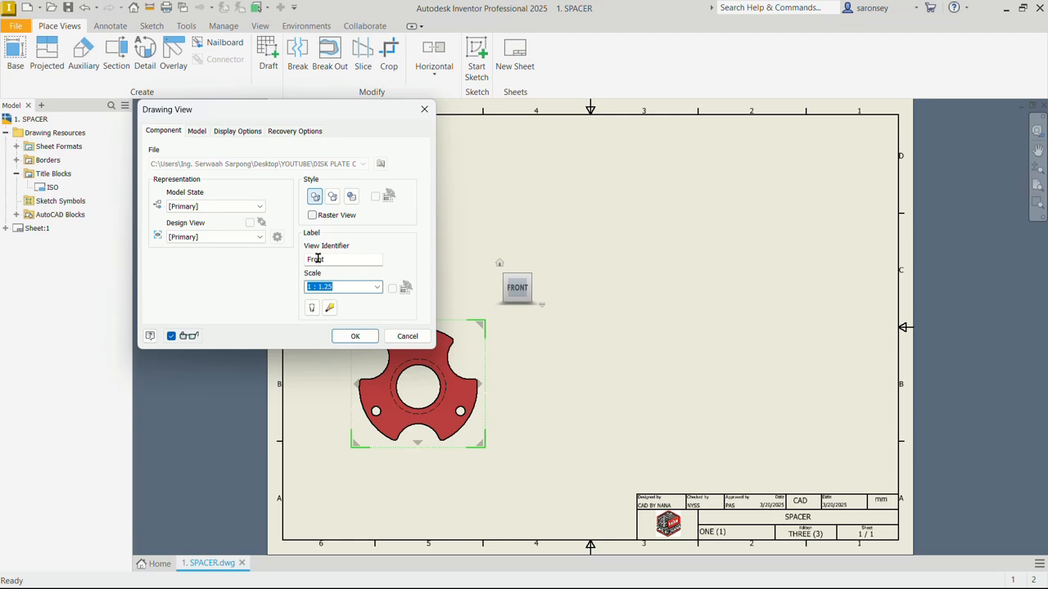
Turn on the base view's label with its identifier and scale, apply the view settings, and move the label below the view
left_click(312, 308)
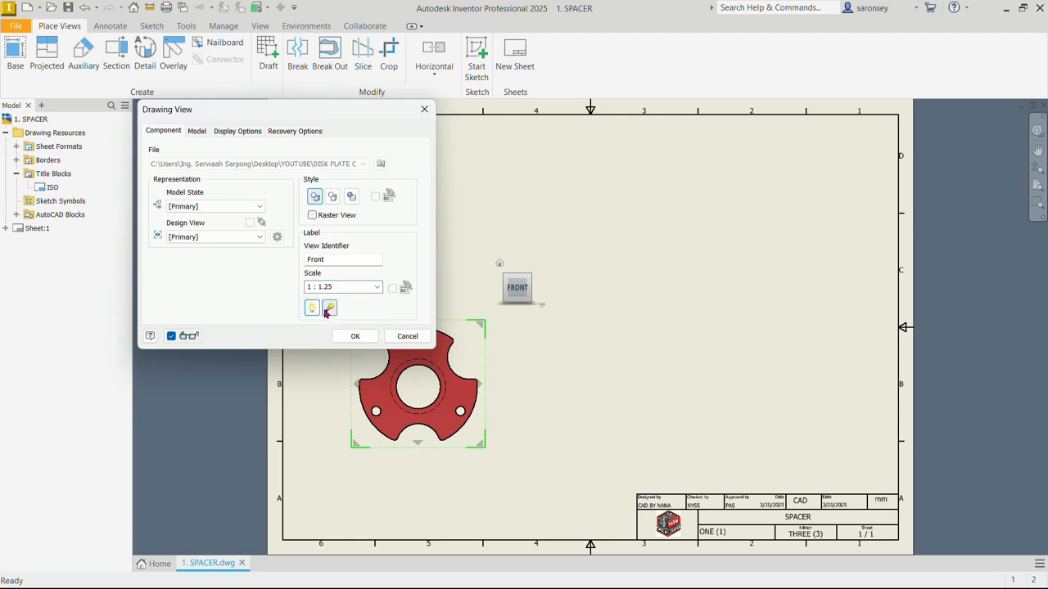
left_click(330, 309)
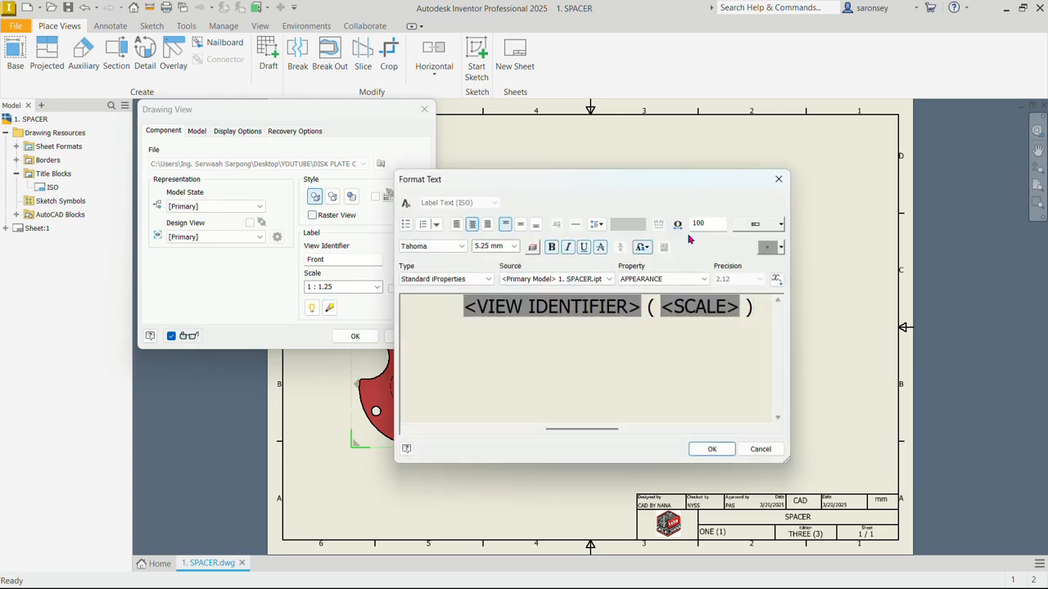
left_click(711, 449)
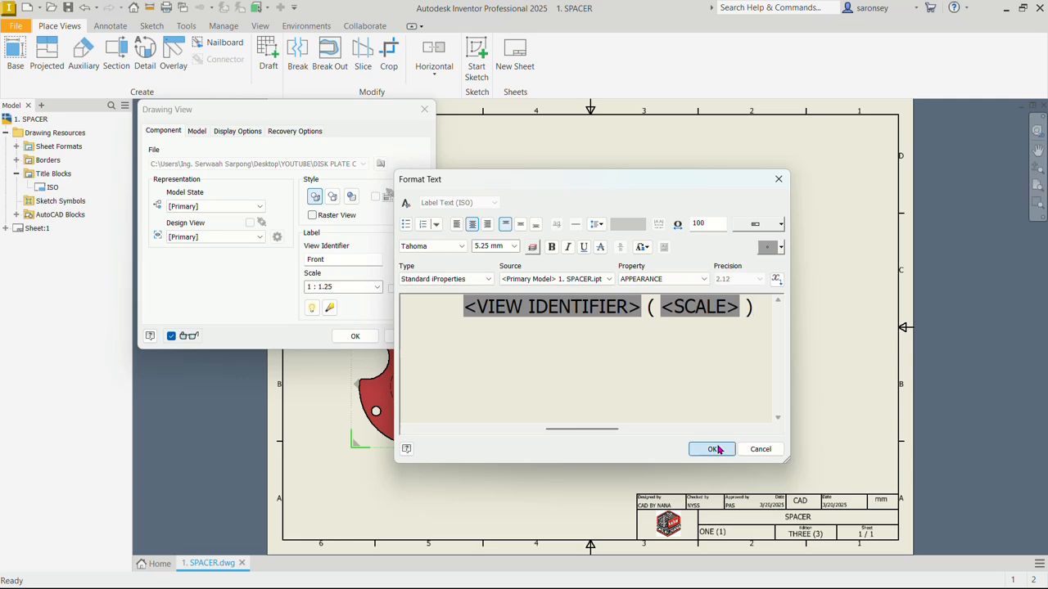
mouse_move(529, 302)
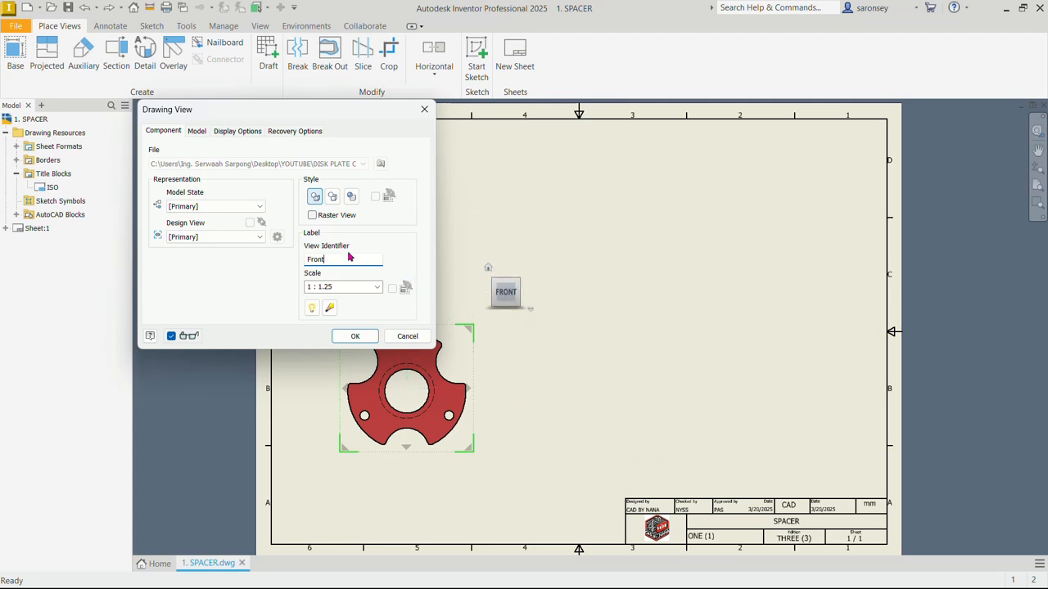
left_click(352, 335)
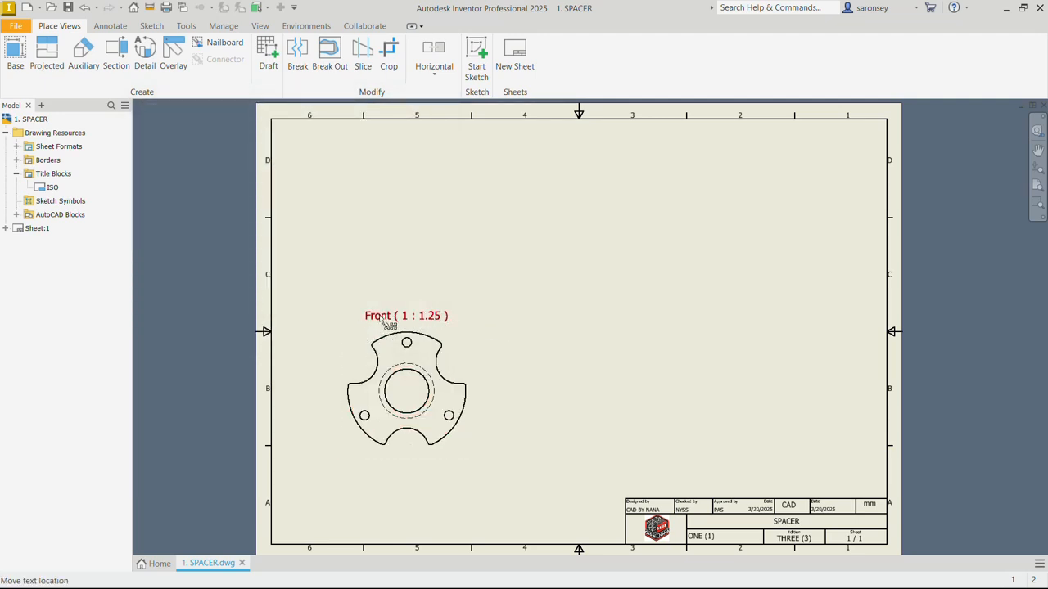
left_click(383, 317)
left_click_drag(384, 319, 387, 471)
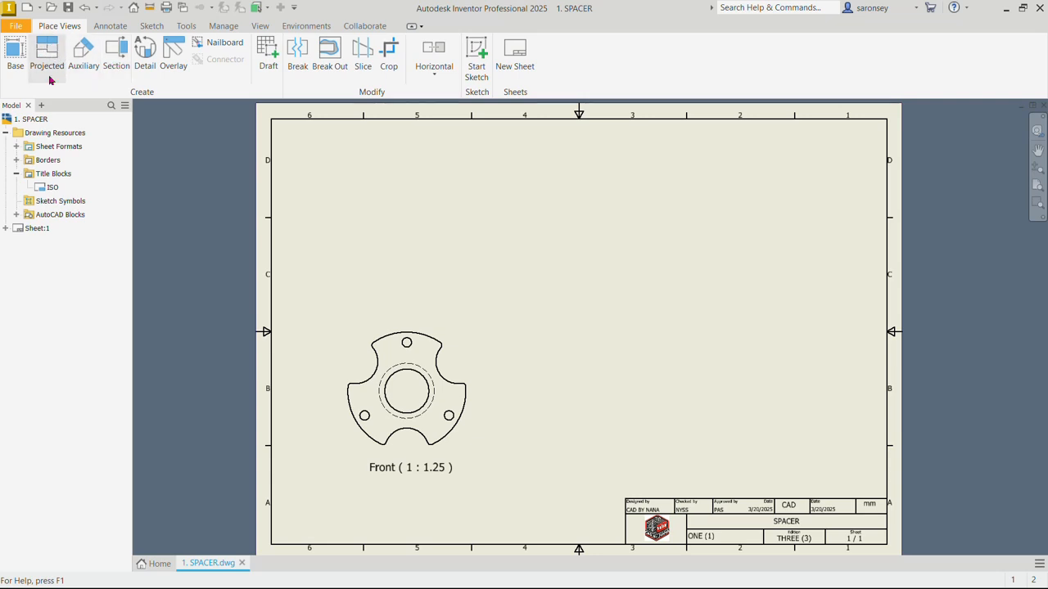
Project three views from the front view: a top view above it, an isometric view at the sheet's upper right and a side view beside it
left_click(46, 47)
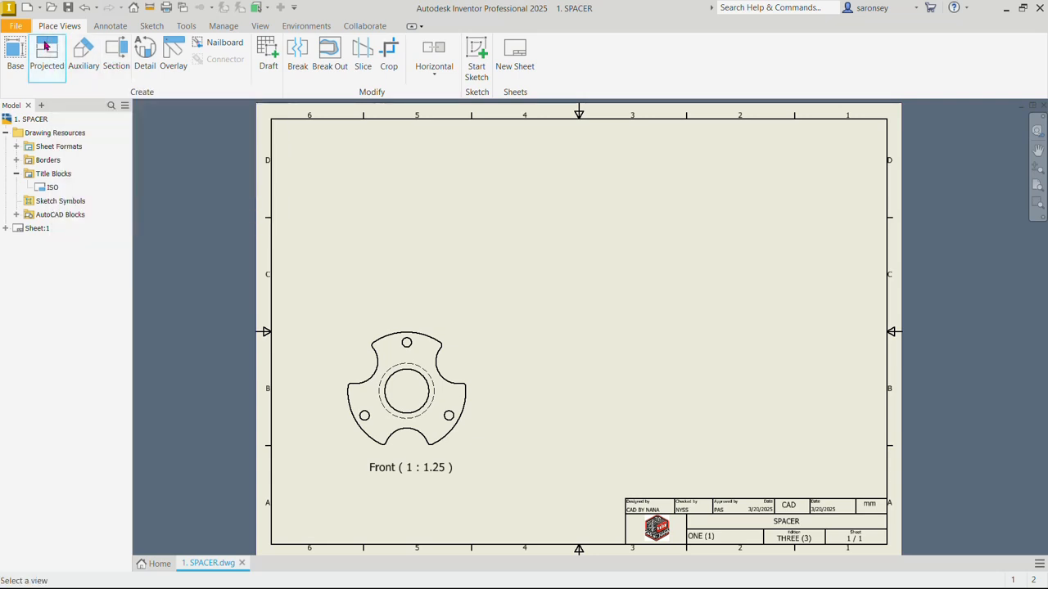
left_click(454, 363)
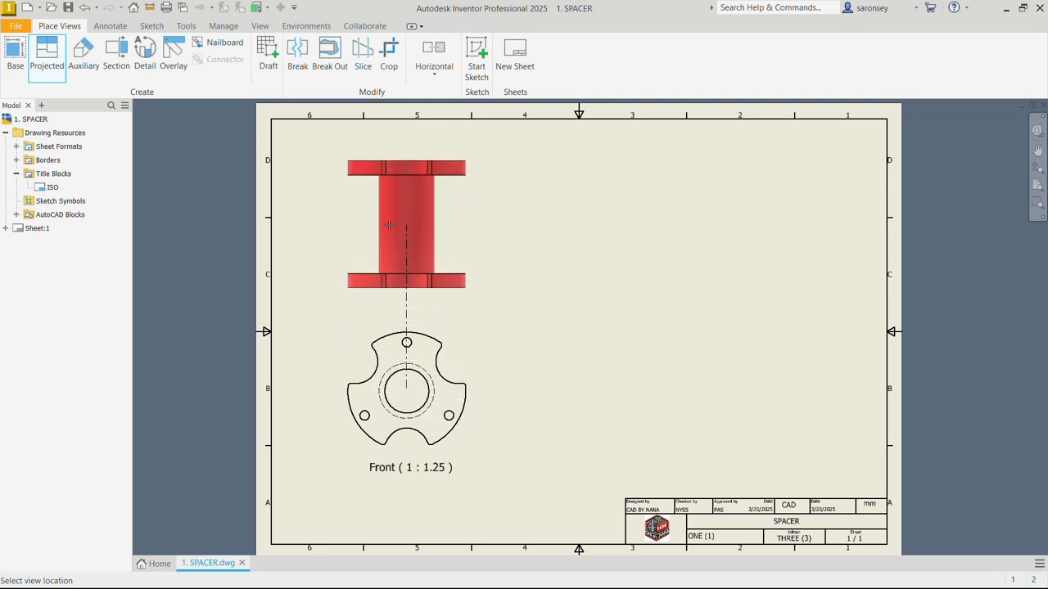
left_click(389, 222)
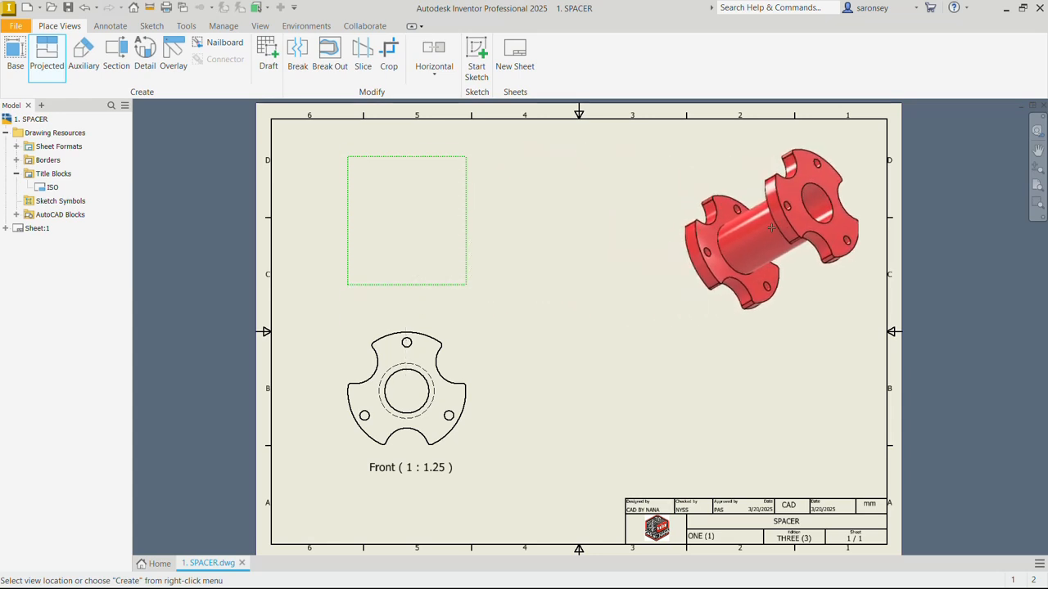
left_click(741, 227)
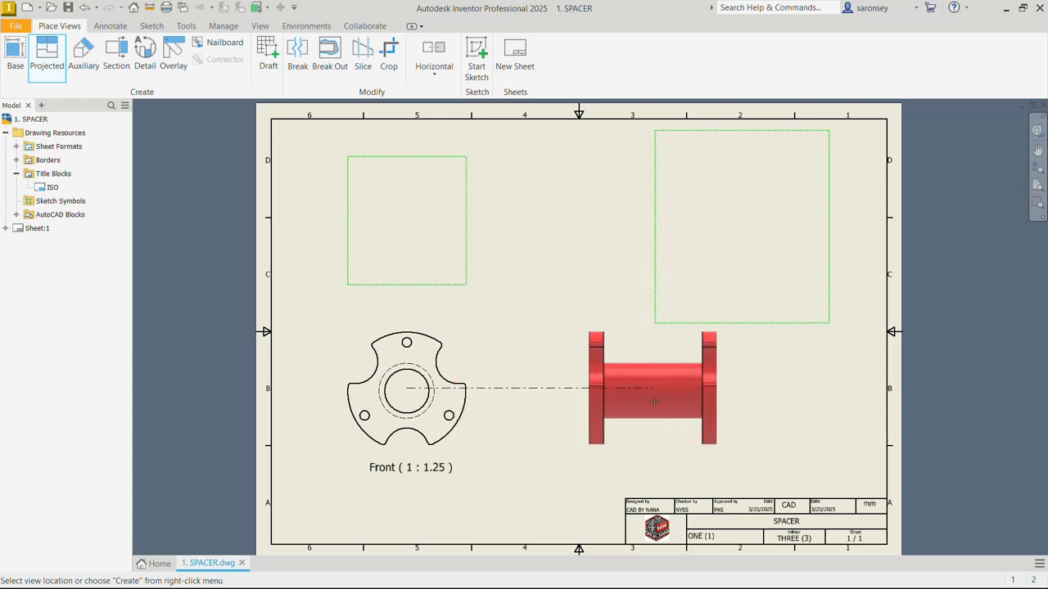
left_click(709, 407)
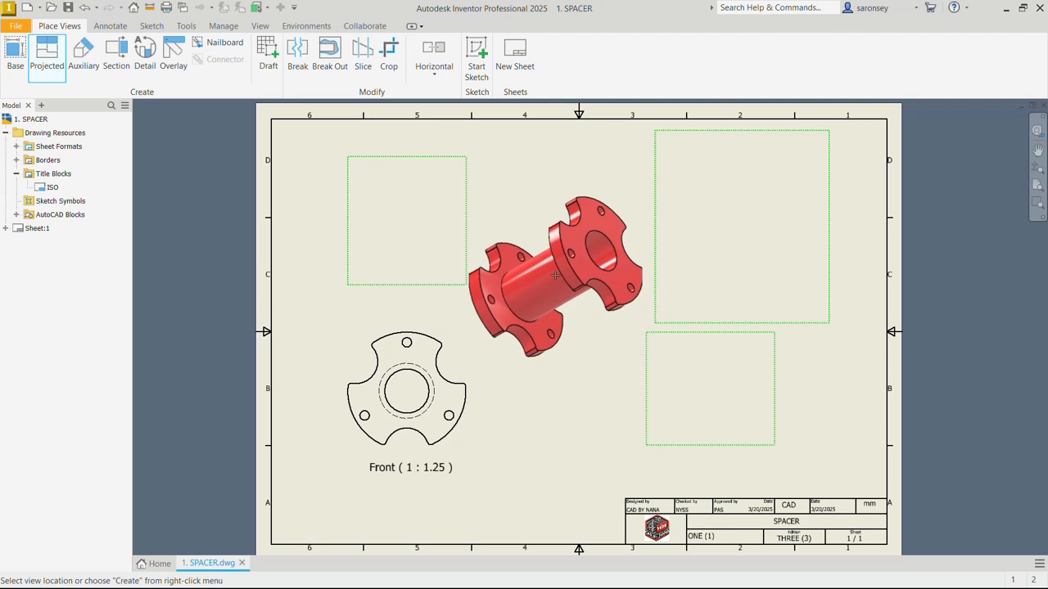
right_click(556, 280)
left_click(605, 274)
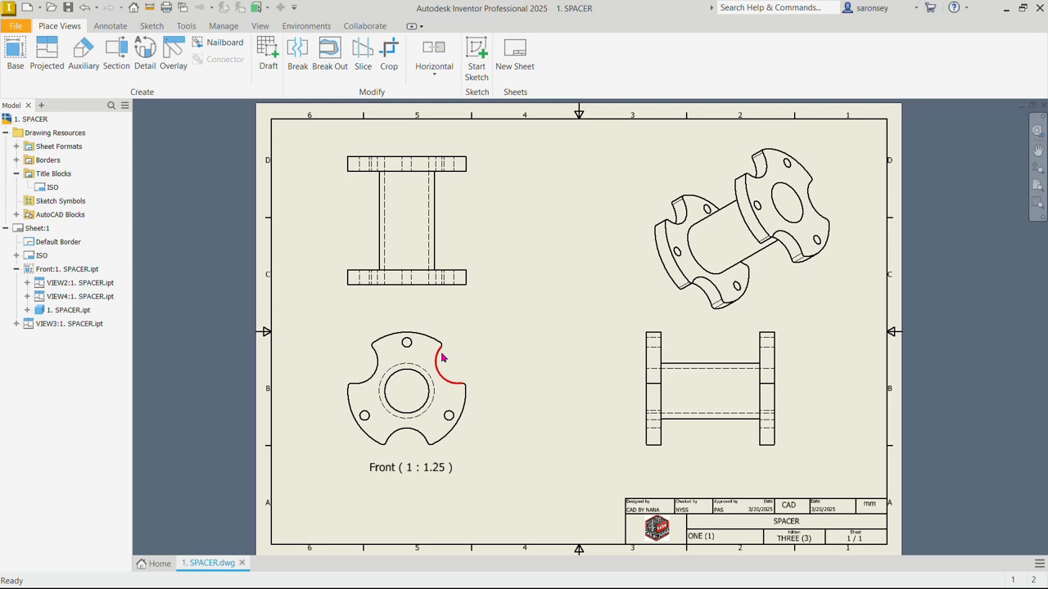
left_click(442, 358)
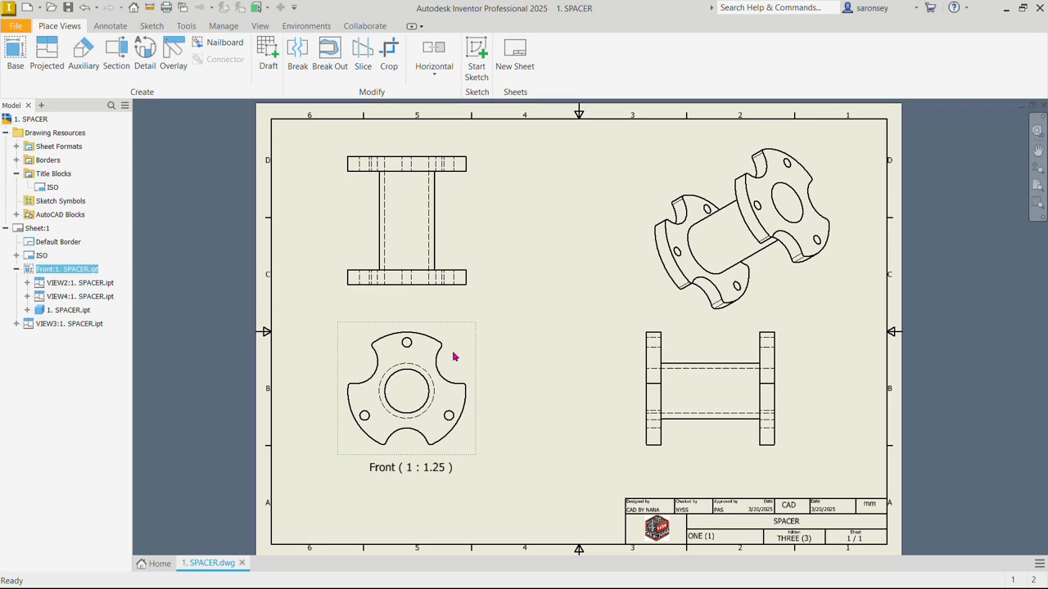
double_click(454, 357)
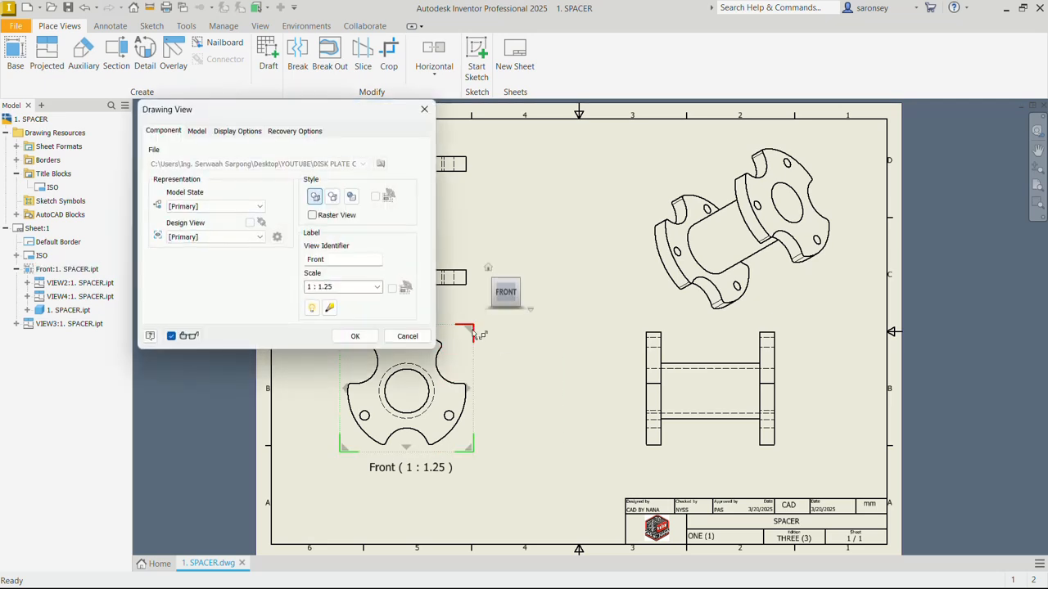
mouse_move(498, 363)
middle_mouse_down()
mouse_move(601, 344)
mouse_move(606, 331)
middle_mouse_up()
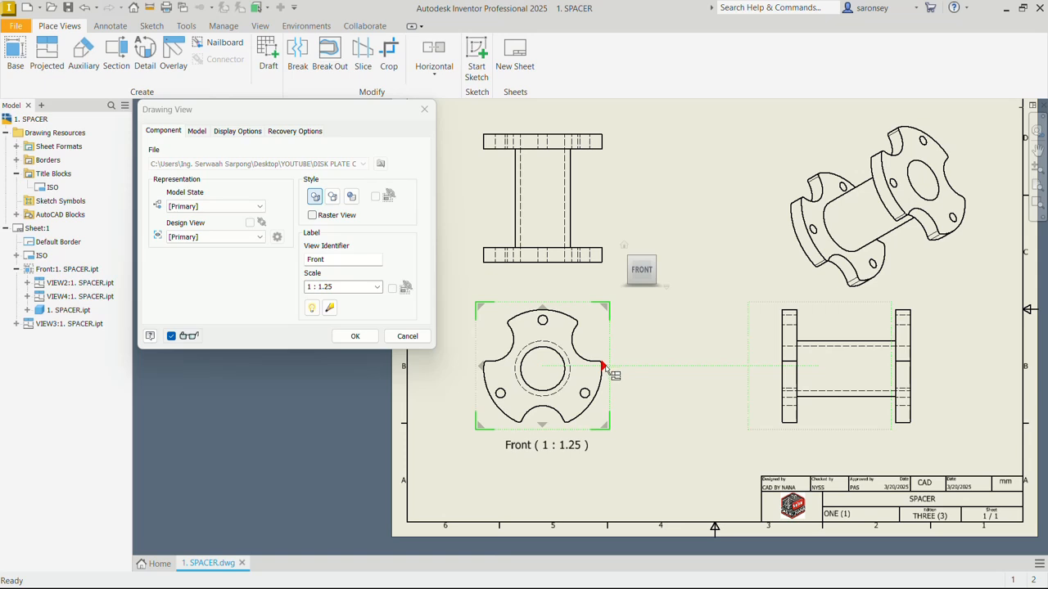
left_click_drag(603, 366, 774, 394)
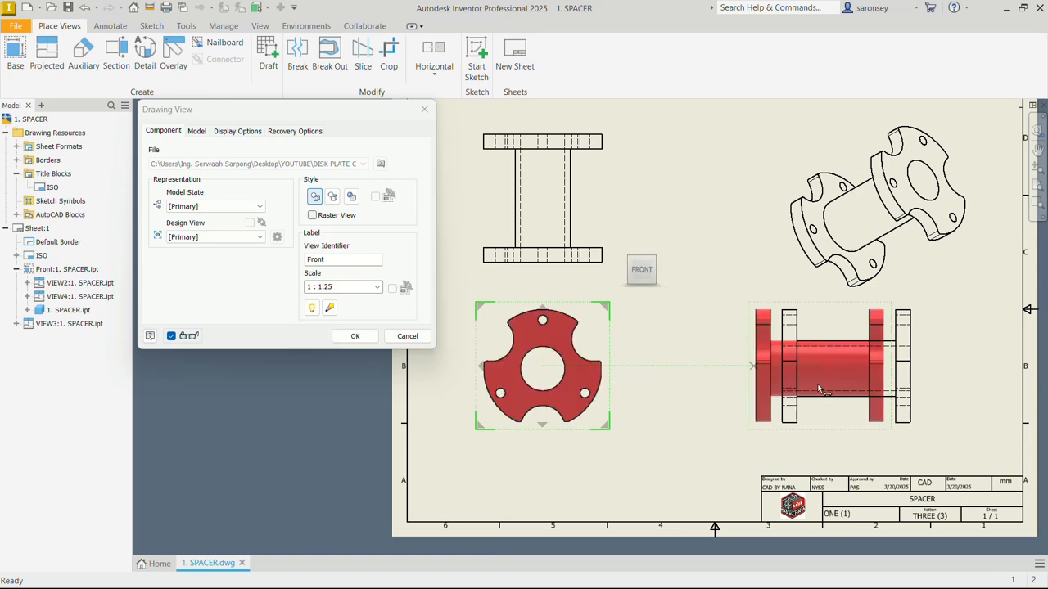
left_click_drag(543, 427, 543, 431)
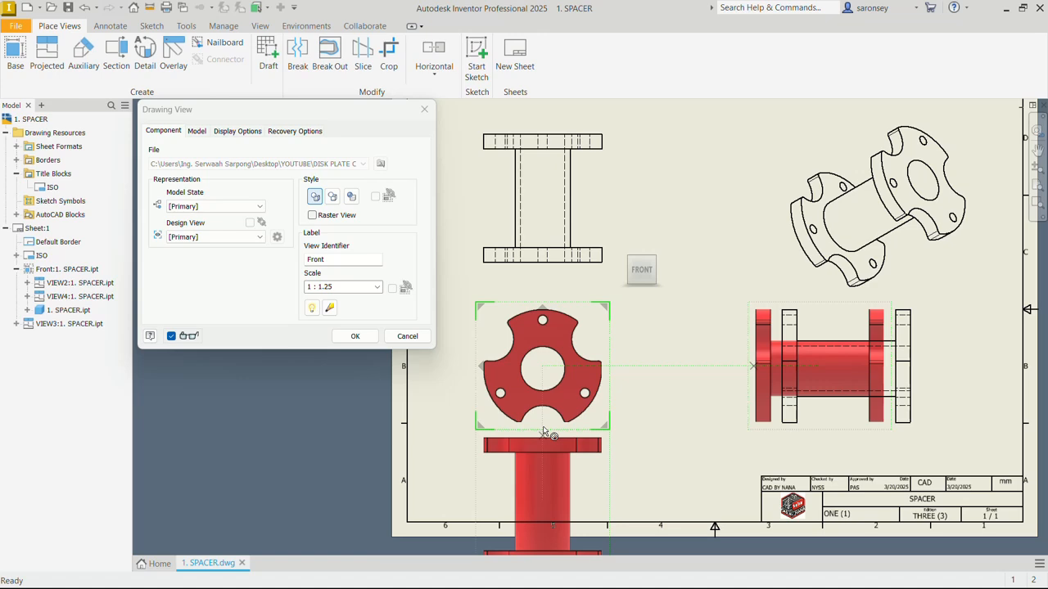
left_click(410, 336)
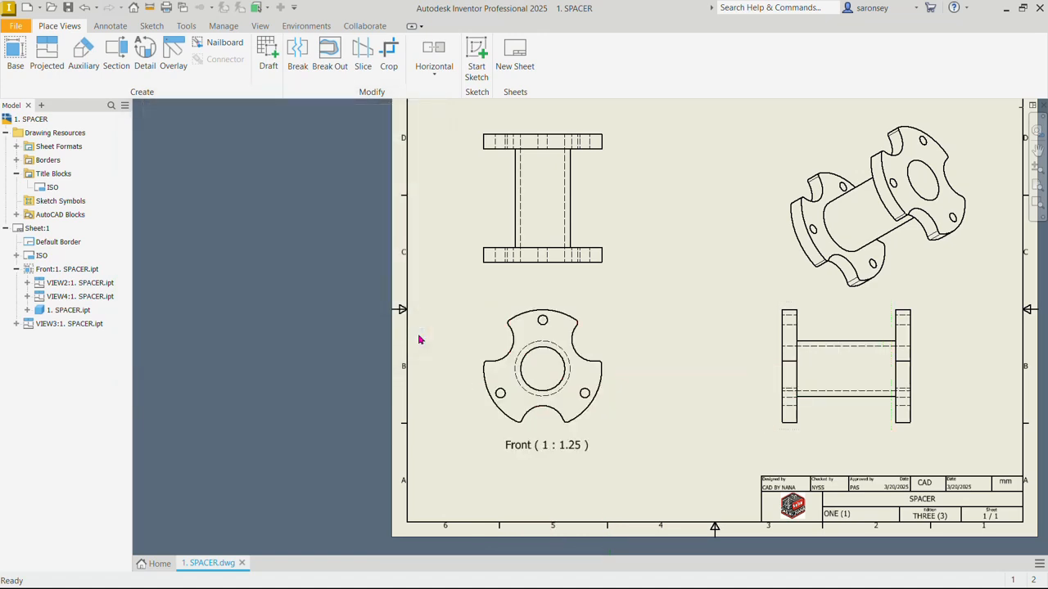
Reposition the projected views, lowering the top view slightly, shifting the side view toward the front view and adjusting the isometric view's placement
middle_click_drag(754, 318, 600, 334)
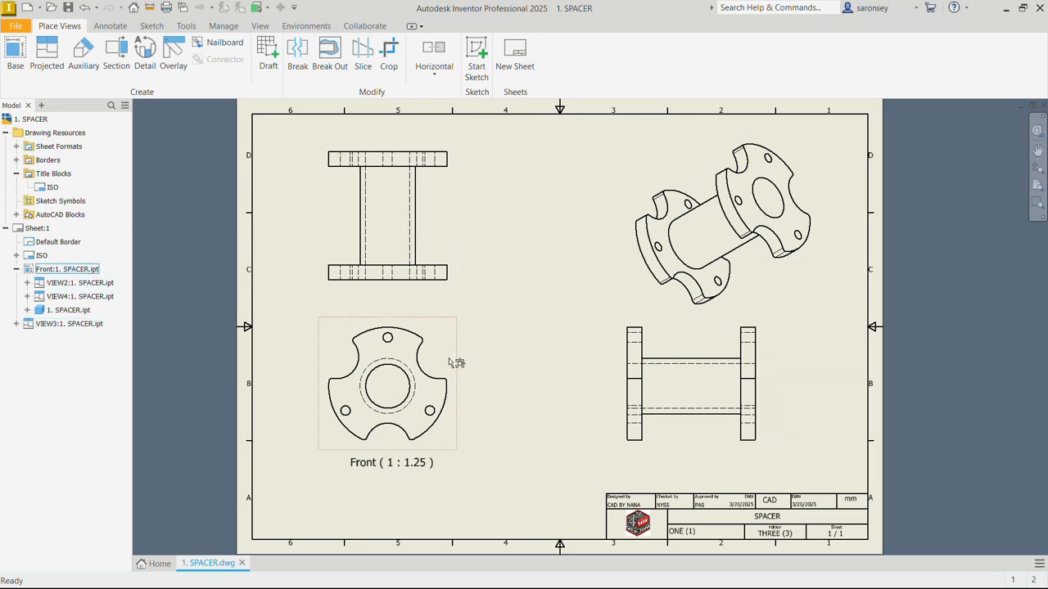
left_click_drag(455, 363, 492, 351)
left_click_drag(753, 310, 772, 354)
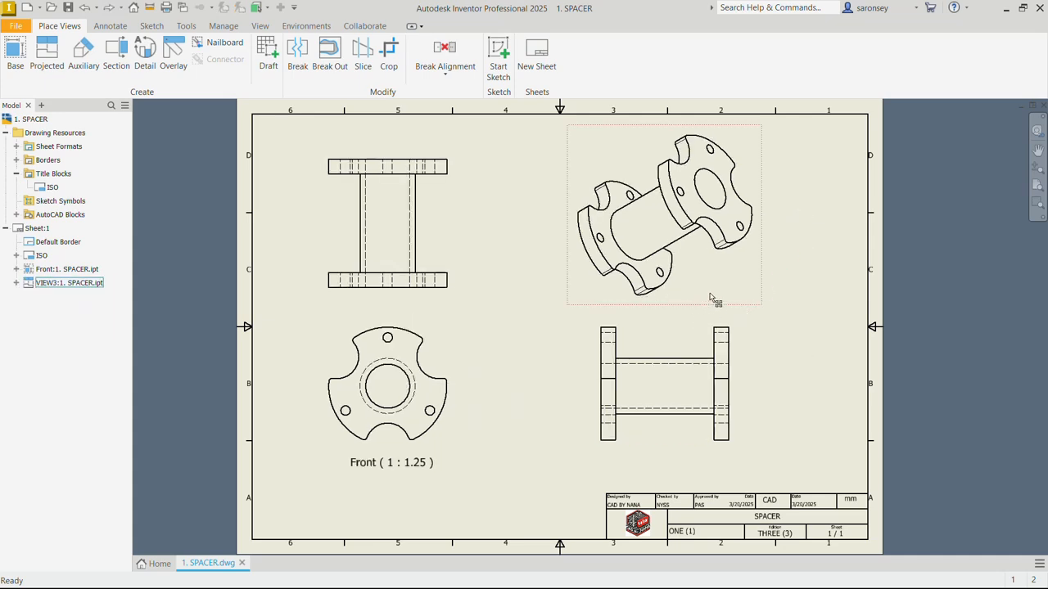
left_click(760, 260)
left_click_drag(759, 260, 797, 264)
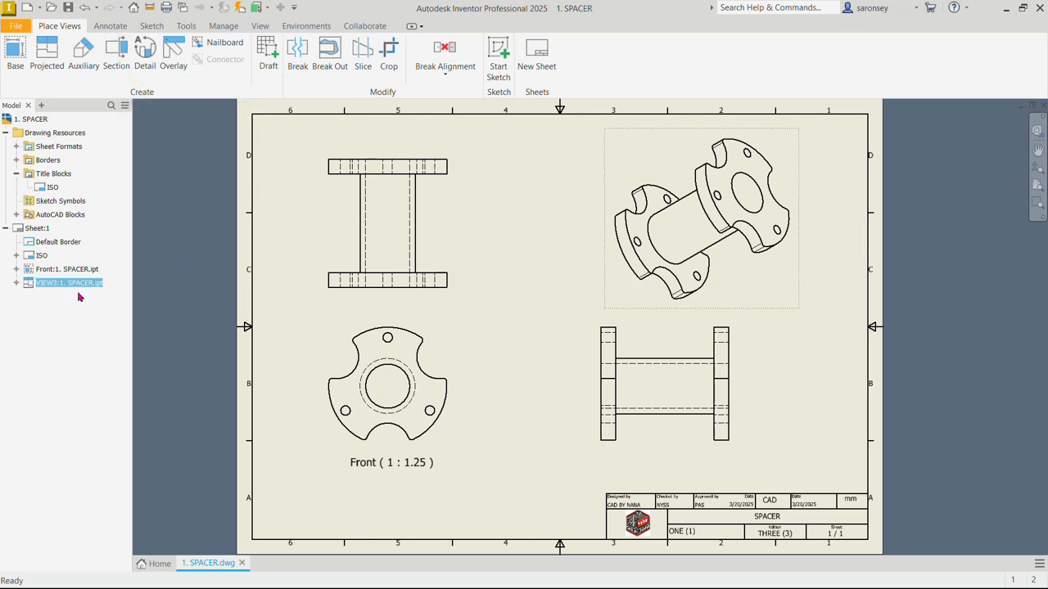
left_click(269, 265)
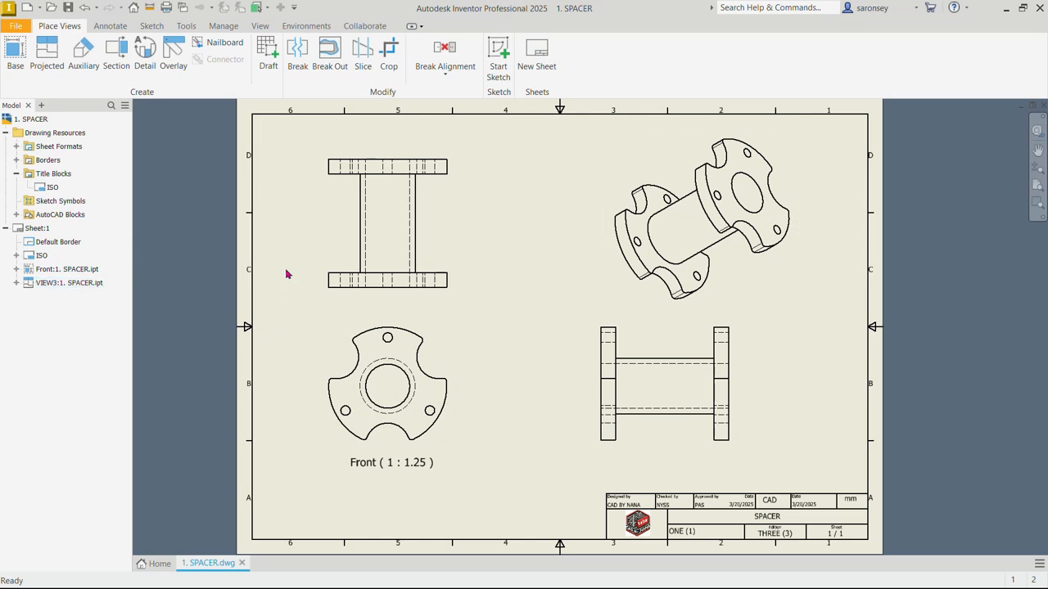
Create section view A-A at 1 : 1.25 from a vertical line through the top view's centre, placed between the top and isometric views
left_click(123, 56)
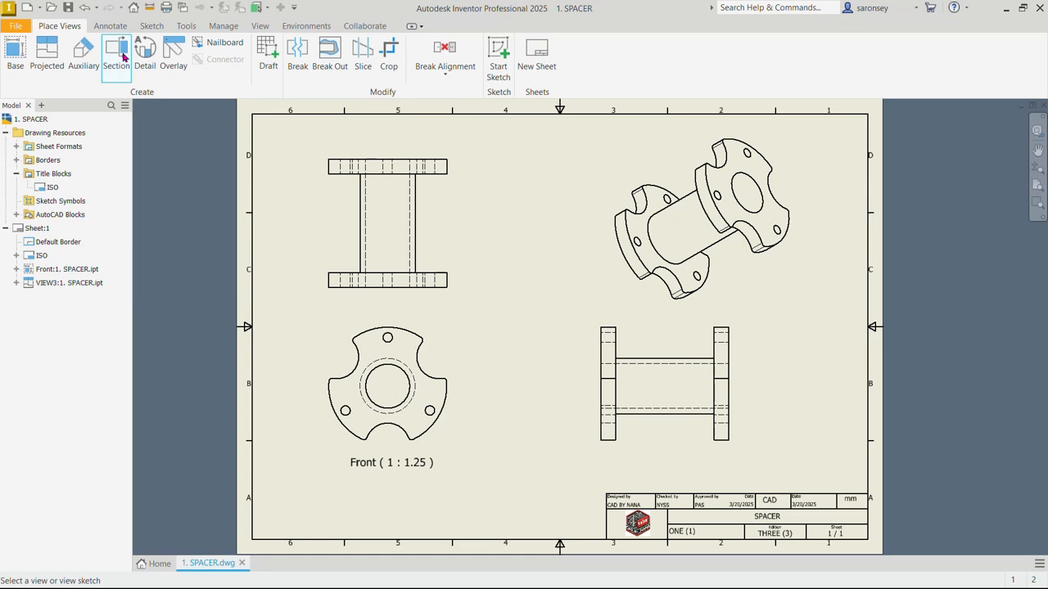
left_click(455, 218)
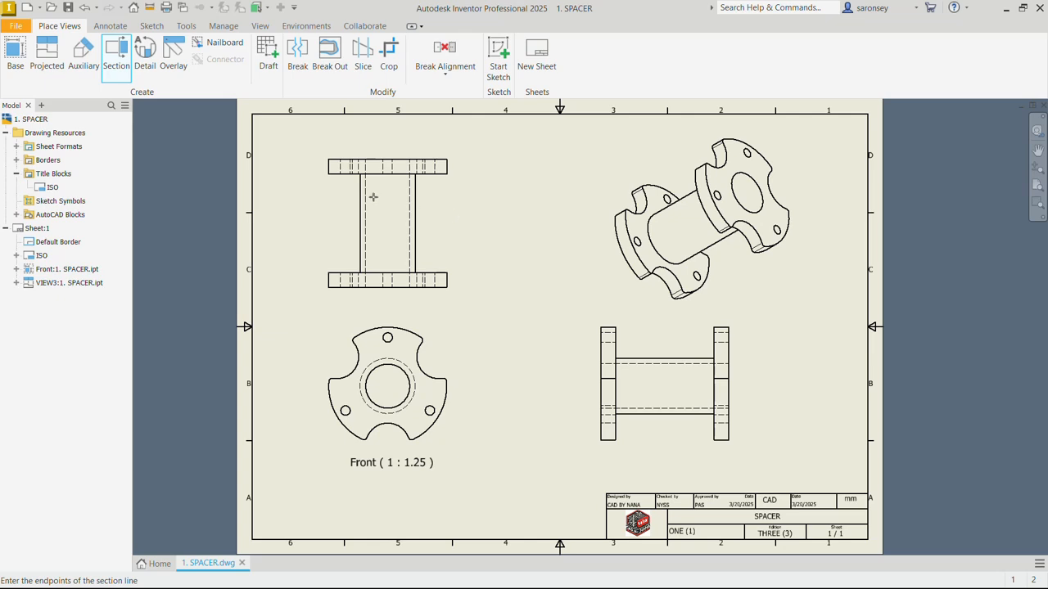
left_click(386, 134)
left_click(388, 303)
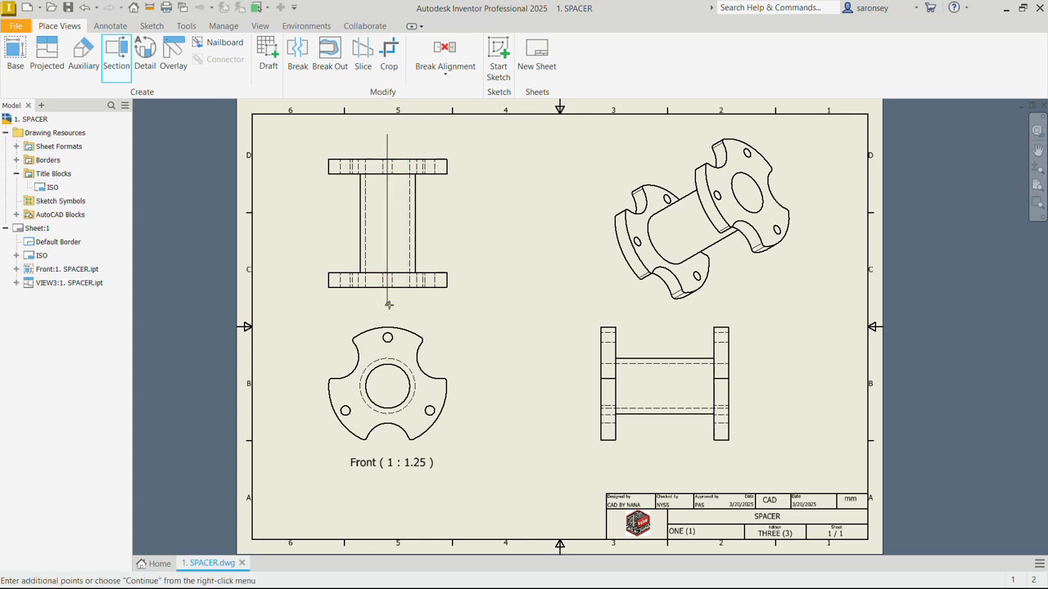
right_click(484, 181)
left_click(521, 183)
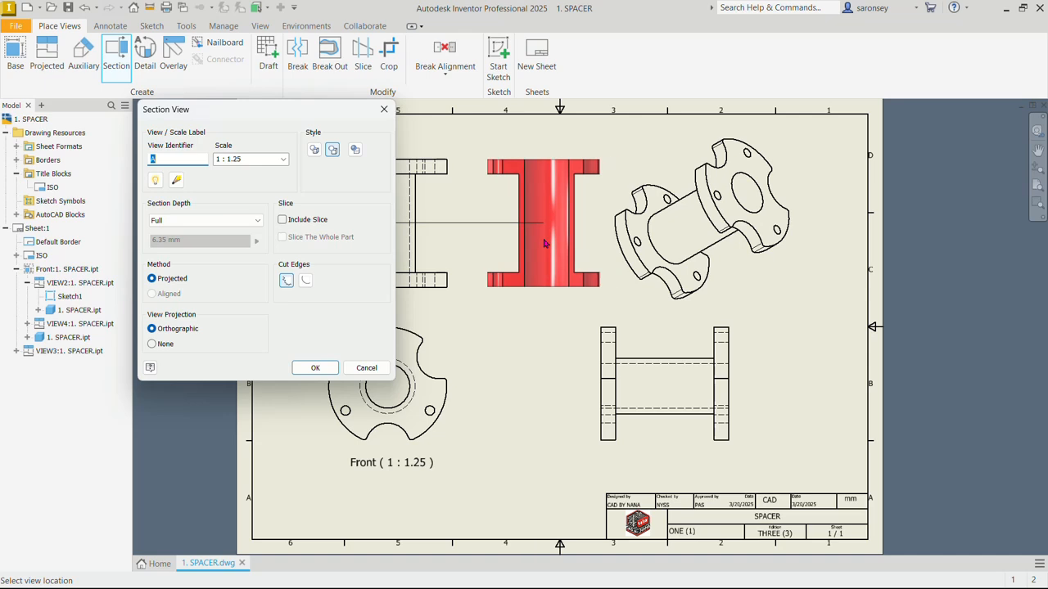
left_click(545, 243)
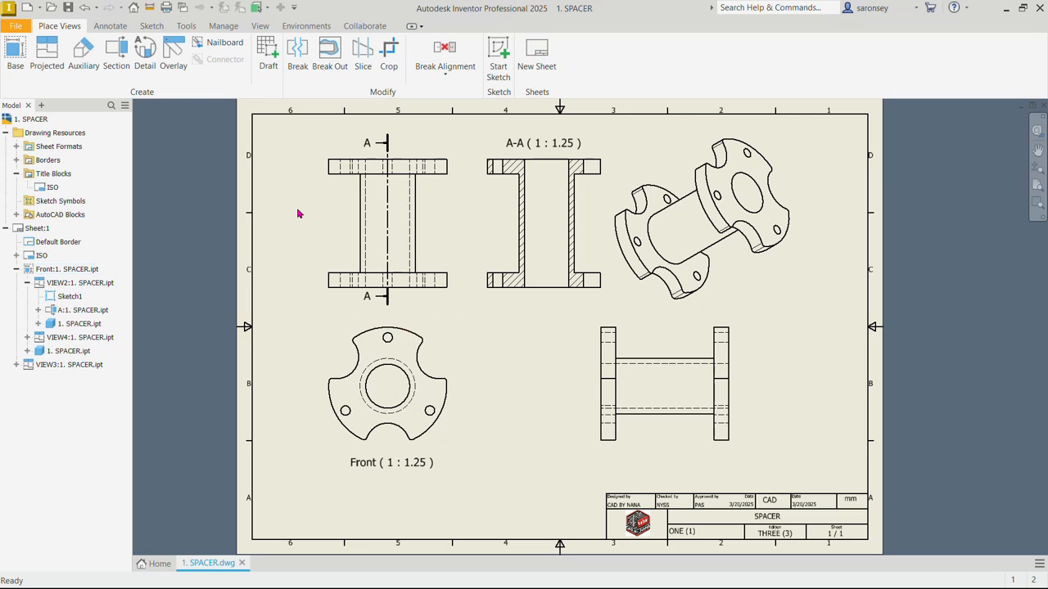
Create section view B-B at 1 : 1.25 from a vertical line through the front view's centre, placed between the front and side views
left_click(116, 53)
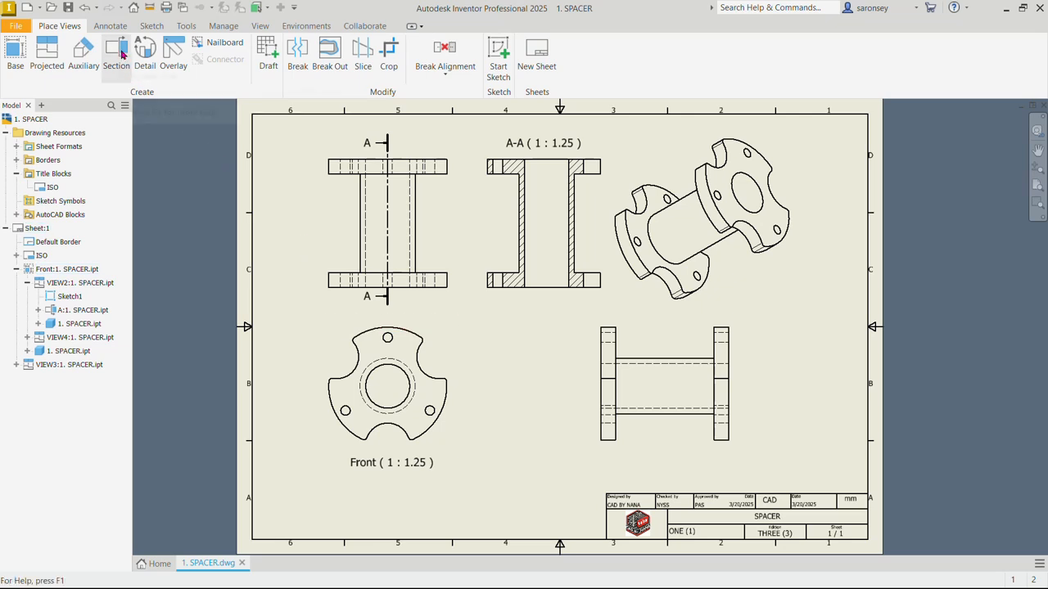
left_click(445, 322)
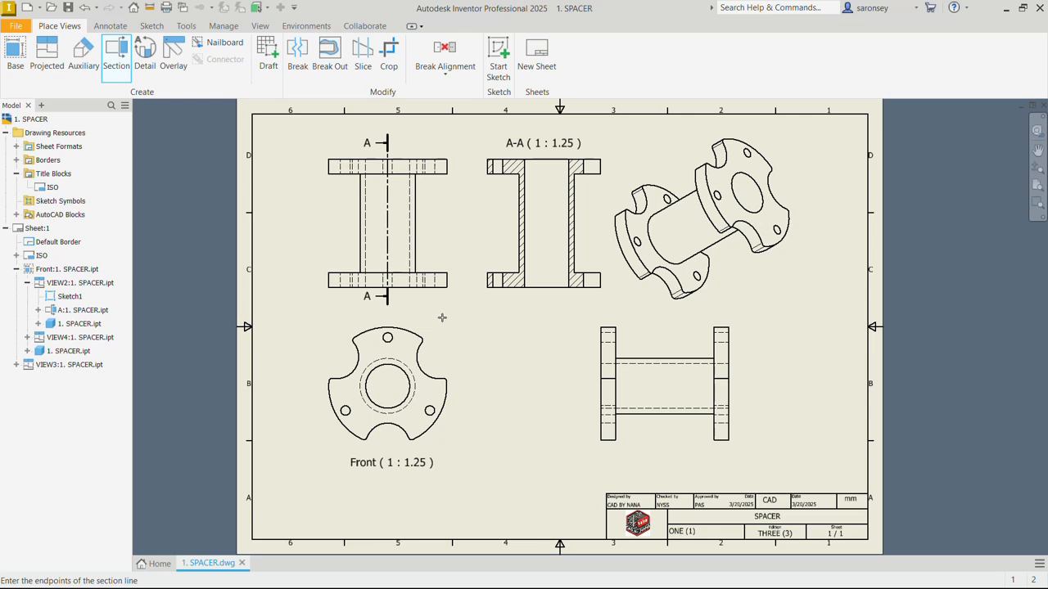
left_click(387, 315)
left_click(389, 446)
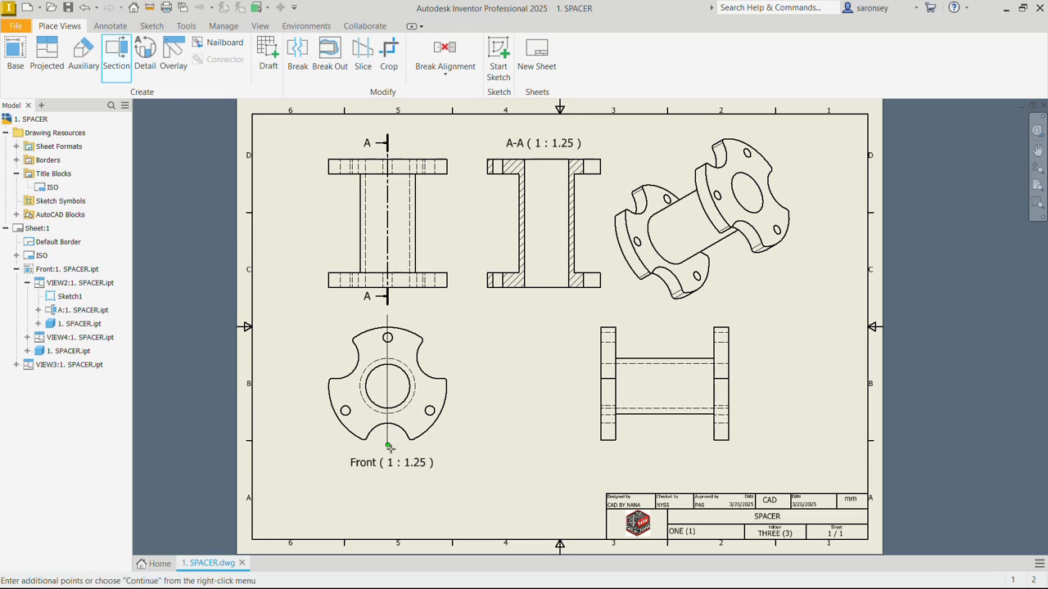
right_click(489, 356)
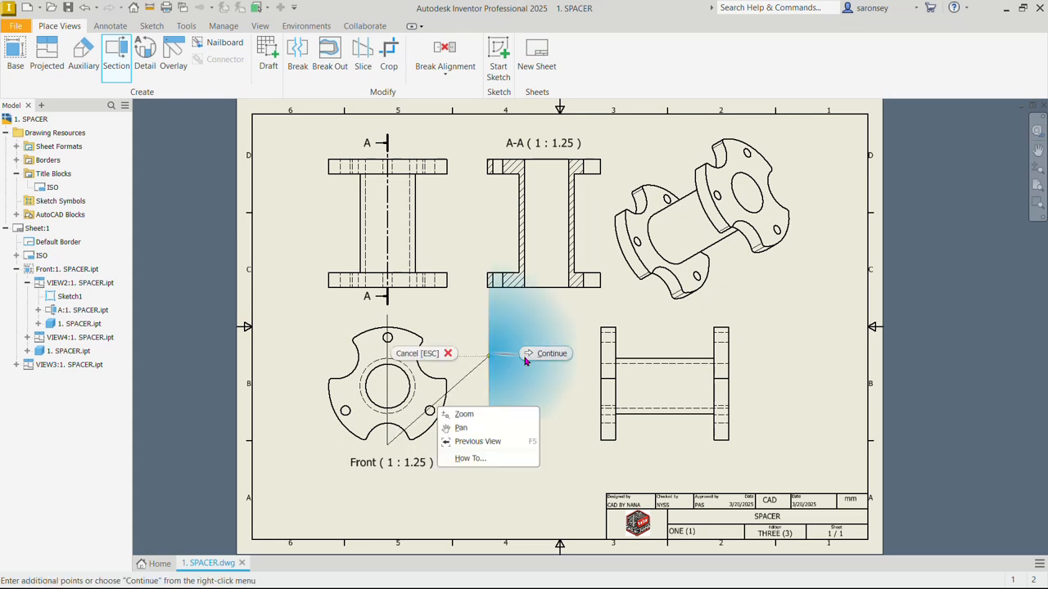
left_click(527, 361)
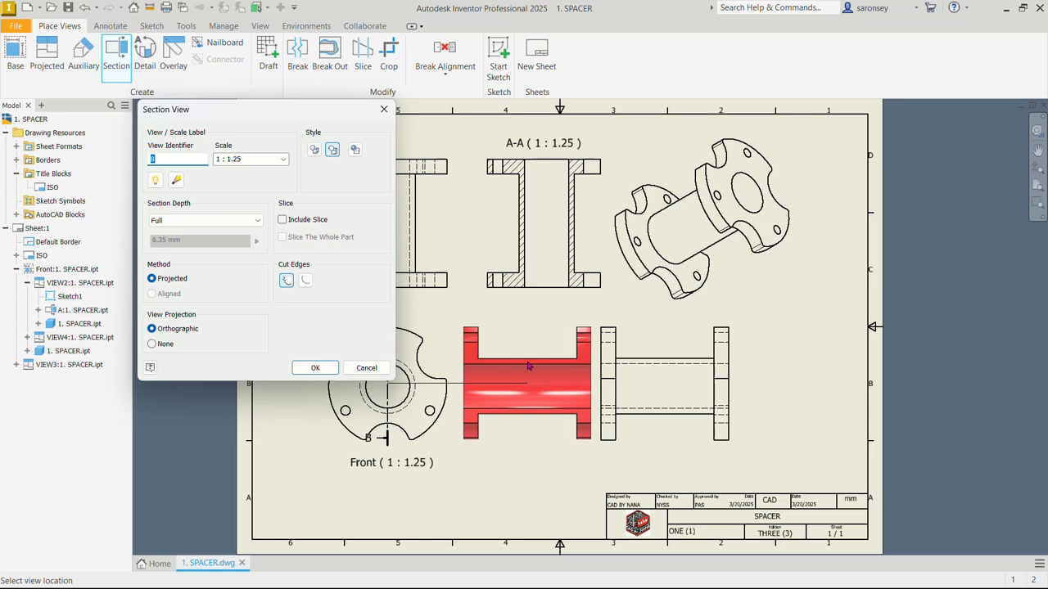
left_click(528, 366)
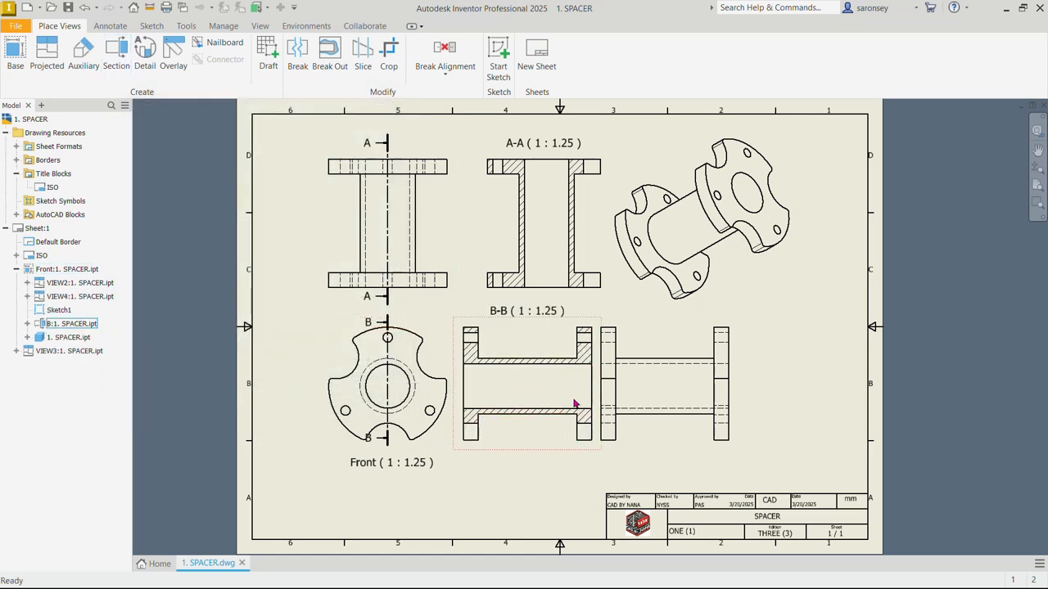
Spread out the views by moving the side view, section B-B, the isometric view and section A-A farther from the front and top views
left_click_drag(681, 323, 737, 326)
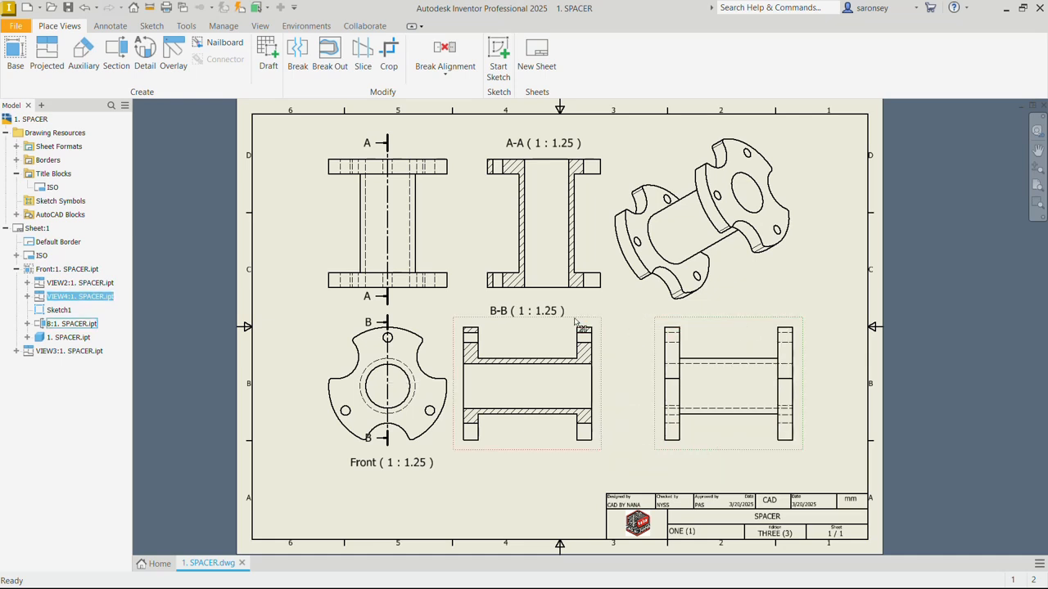
left_click_drag(602, 322, 603, 324)
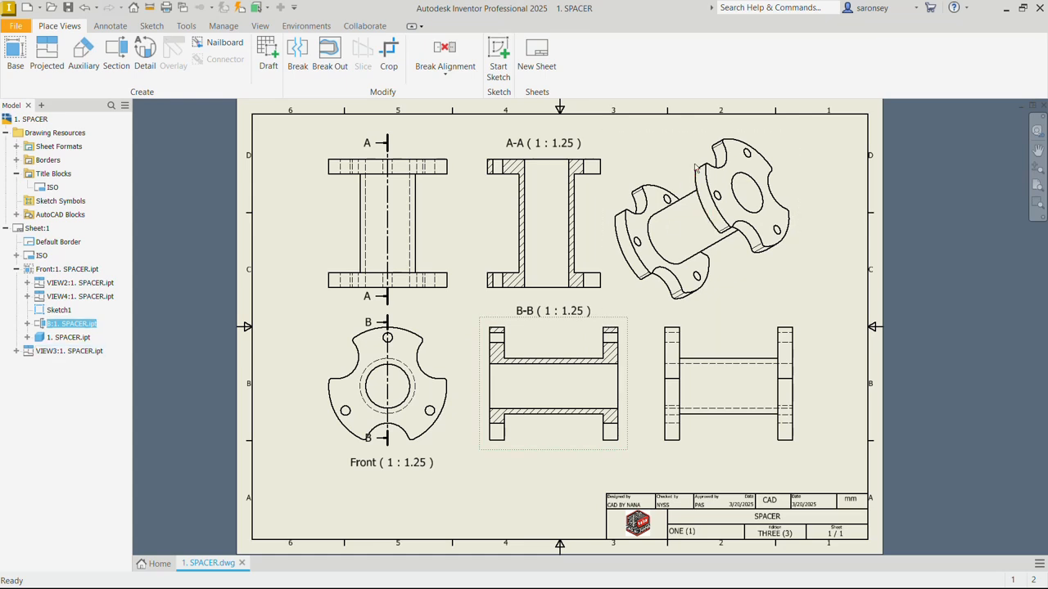
left_click_drag(698, 148, 732, 150)
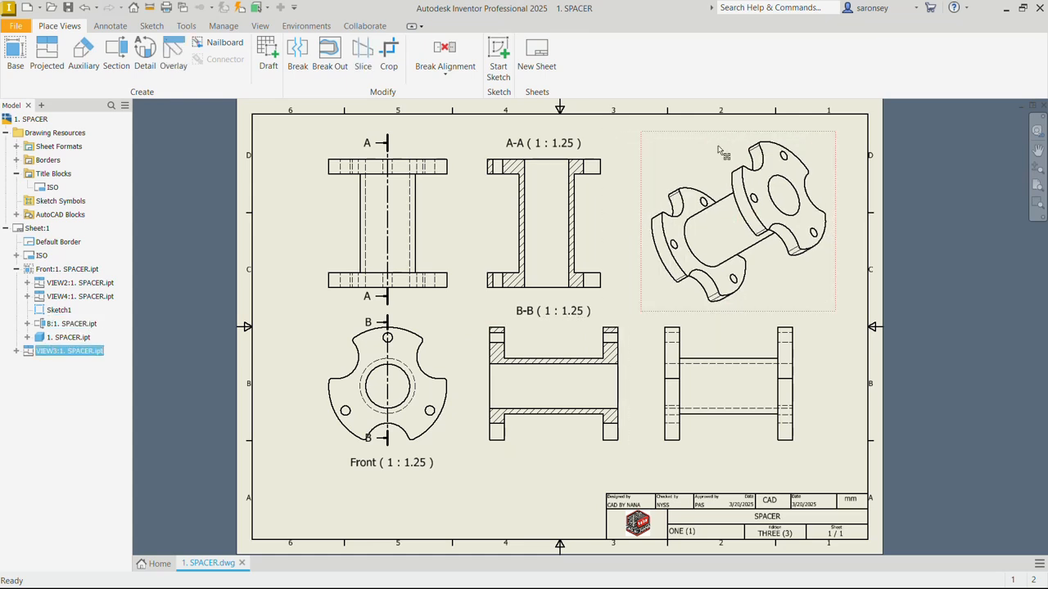
left_click(543, 201)
left_click_drag(587, 208, 635, 204)
left_click(911, 306)
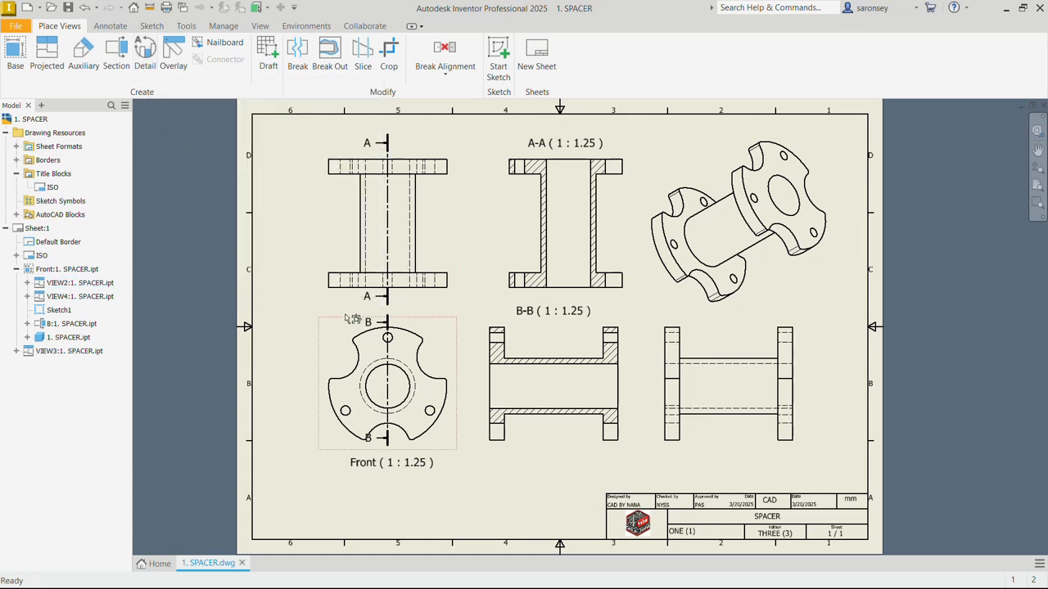
Create detail view H at 1 : 2 with a circular fence around the front view's upper hole, placed to the left of the front view
left_click_drag(388, 339, 392, 342)
left_click(146, 55)
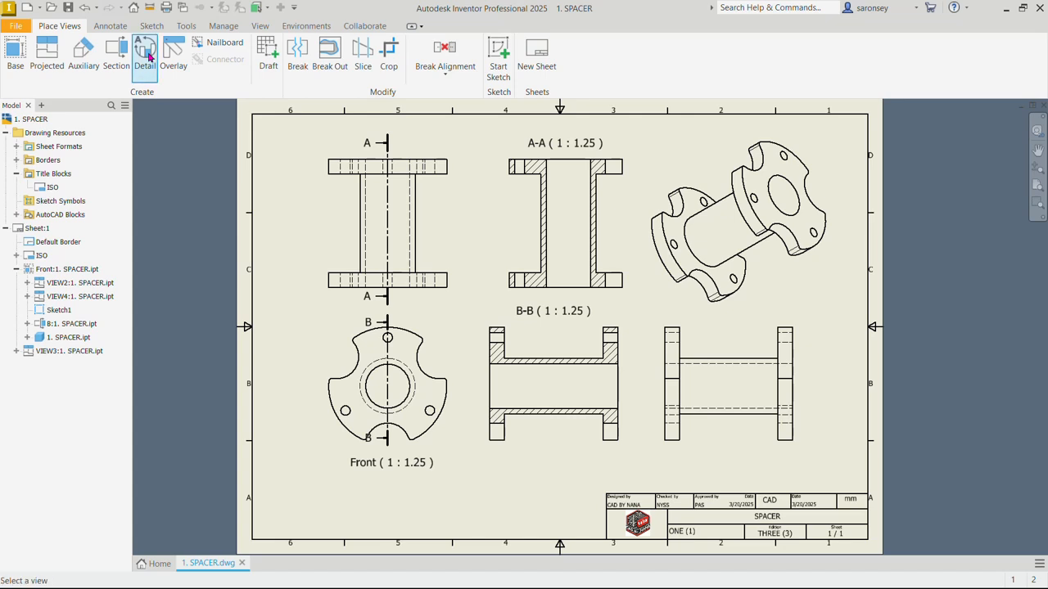
left_click(424, 324)
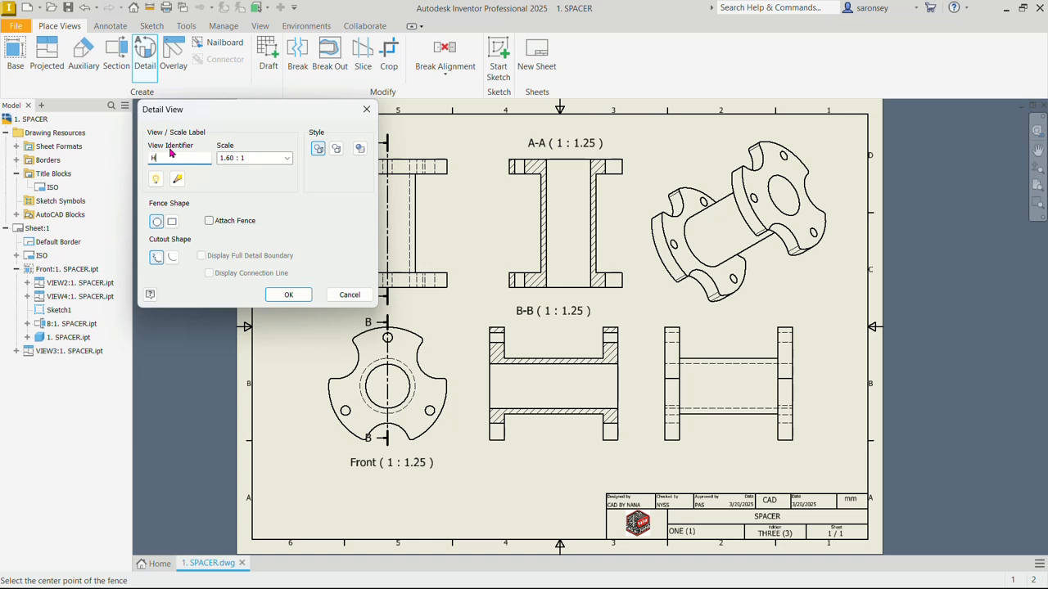
left_click(286, 160)
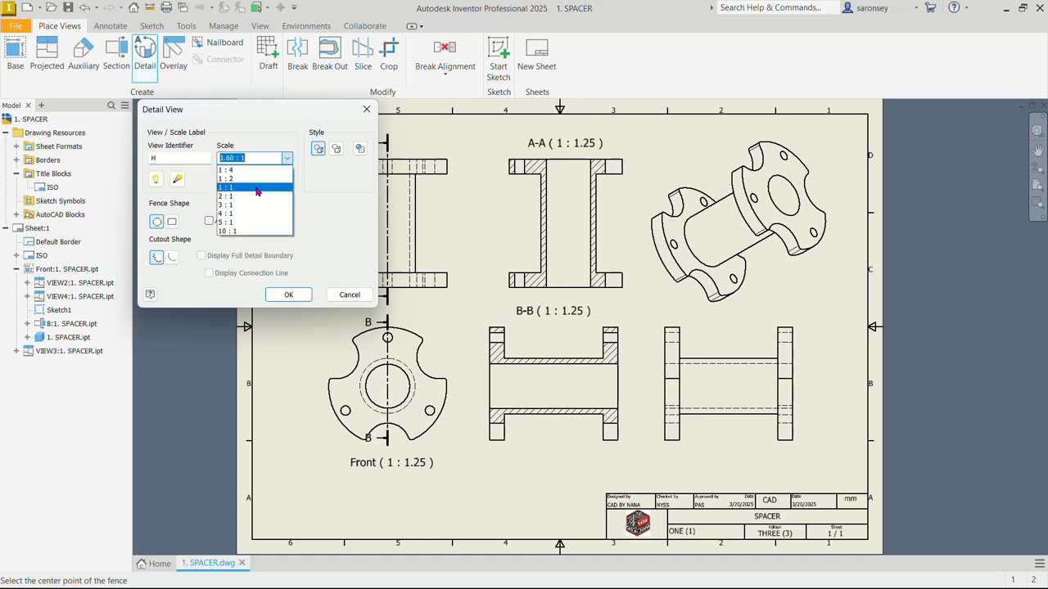
left_click(256, 187)
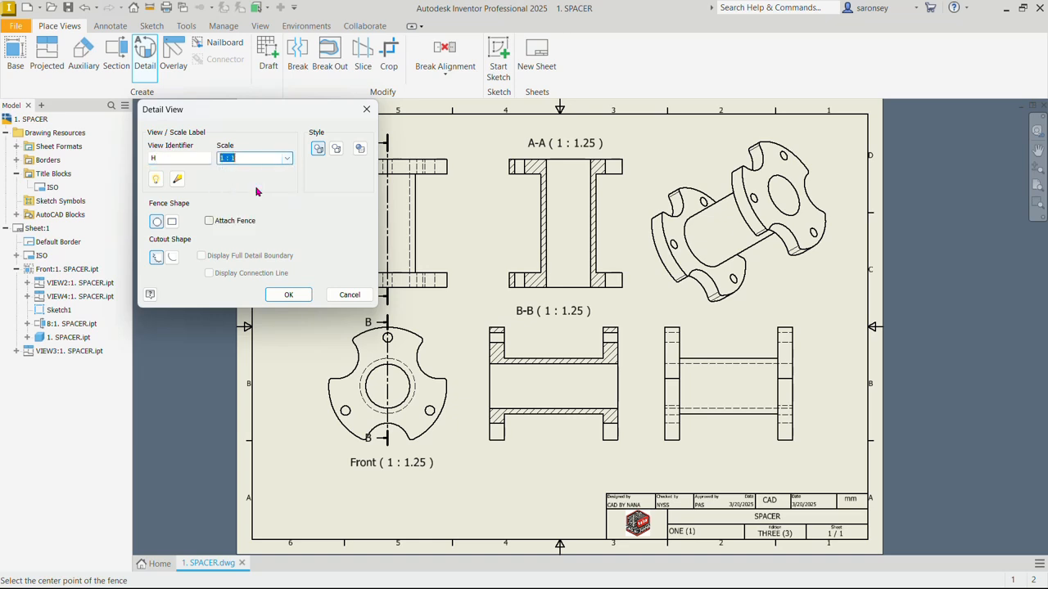
left_click(287, 158)
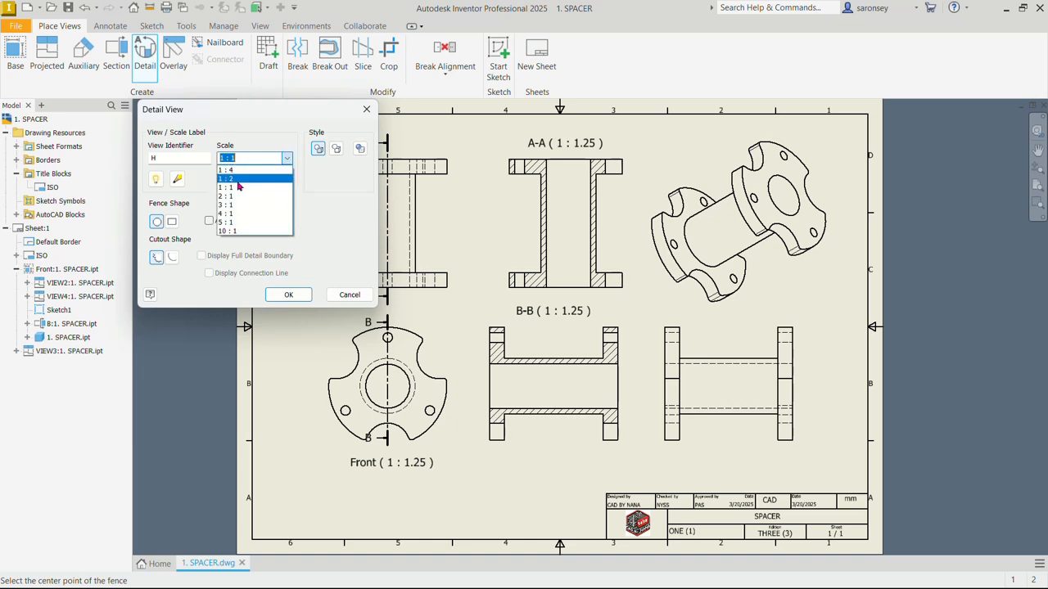
left_click(237, 179)
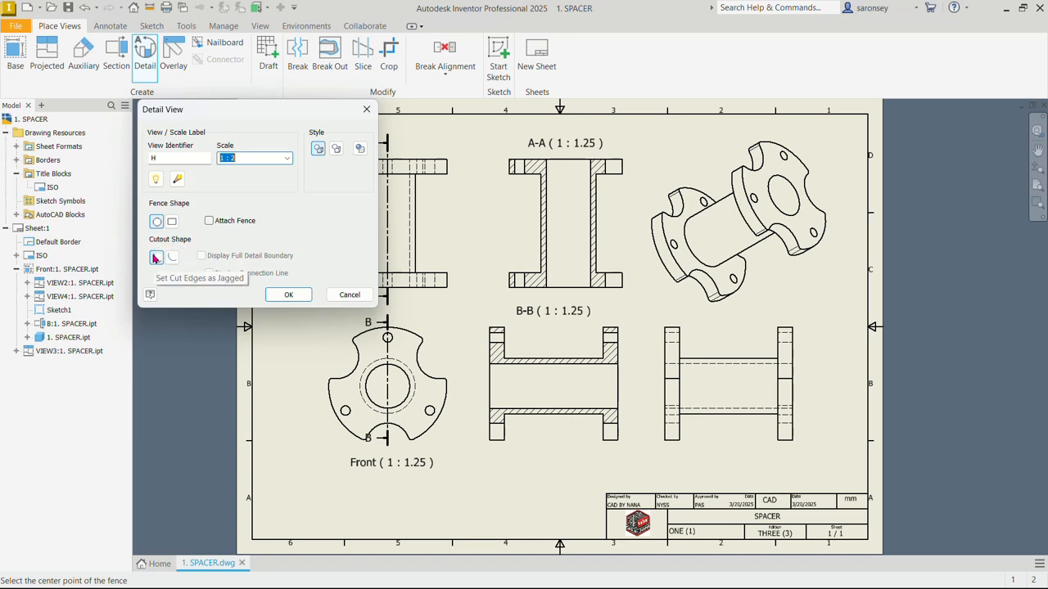
scroll(393, 341, "up", 3)
left_click(385, 339)
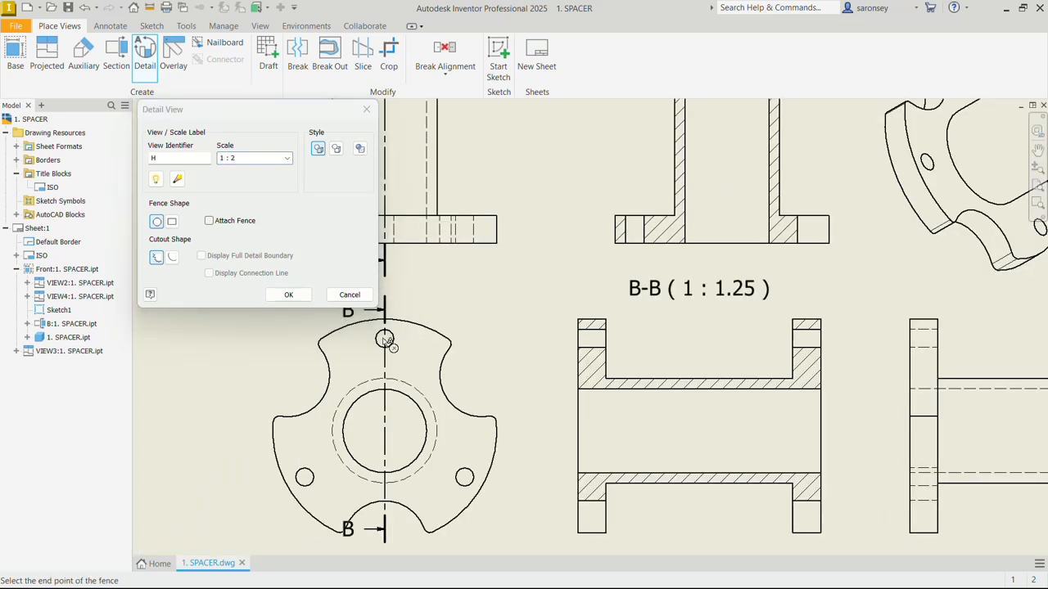
left_click(419, 360)
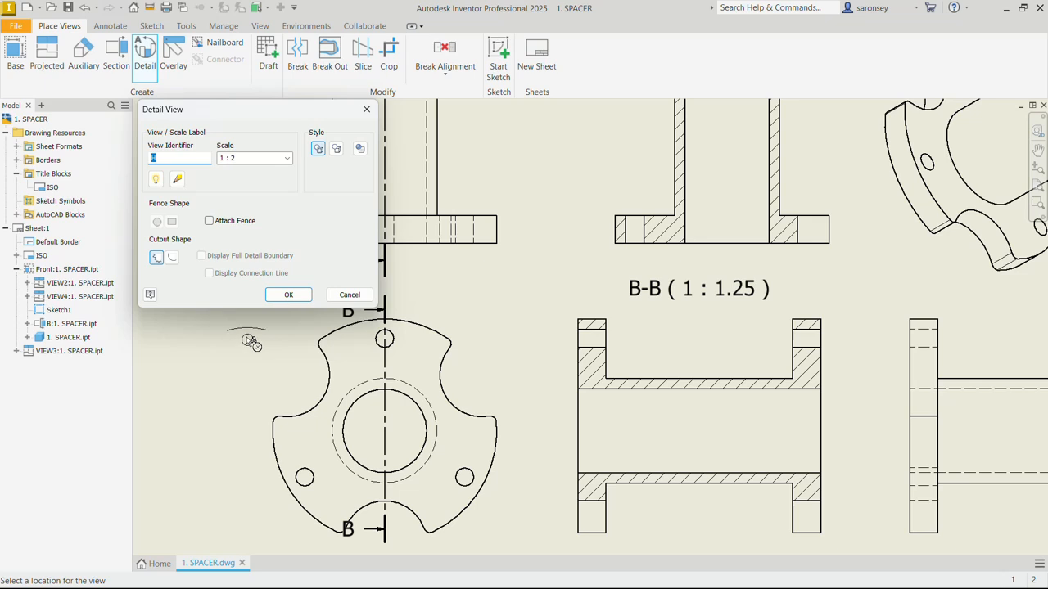
left_click(247, 339)
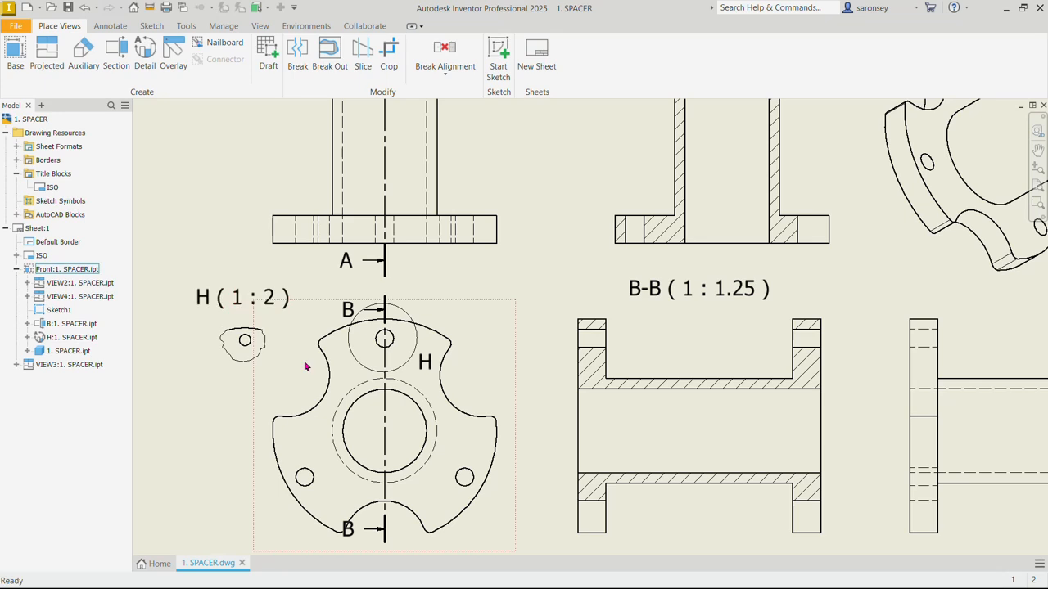
Enlarge detail H's circular boundary on the front view so it reaches down to about the hidden circle around the bore
mouse_move(401, 310)
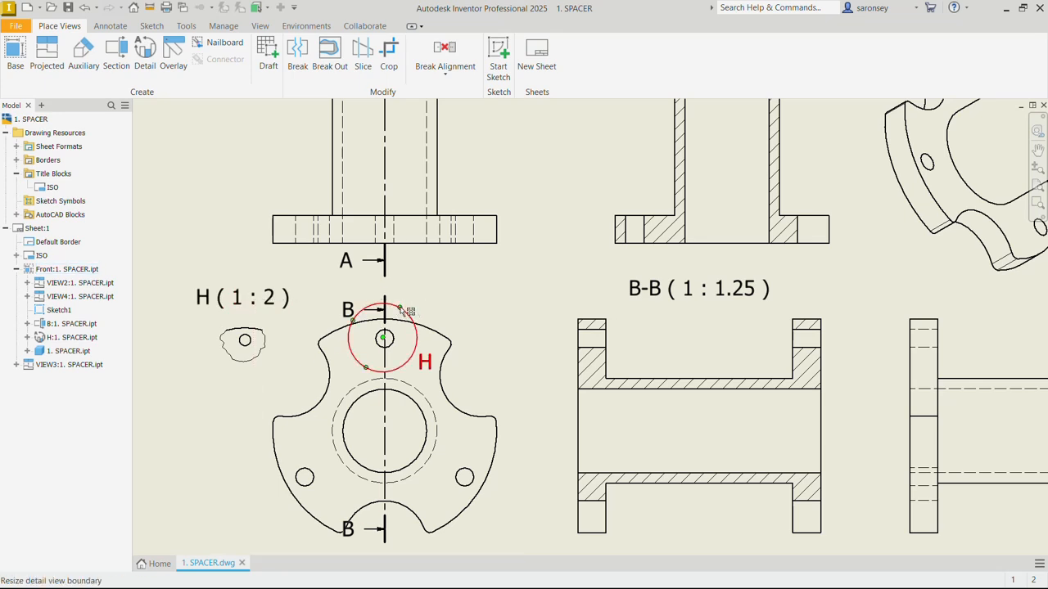
left_click_drag(402, 309, 430, 295)
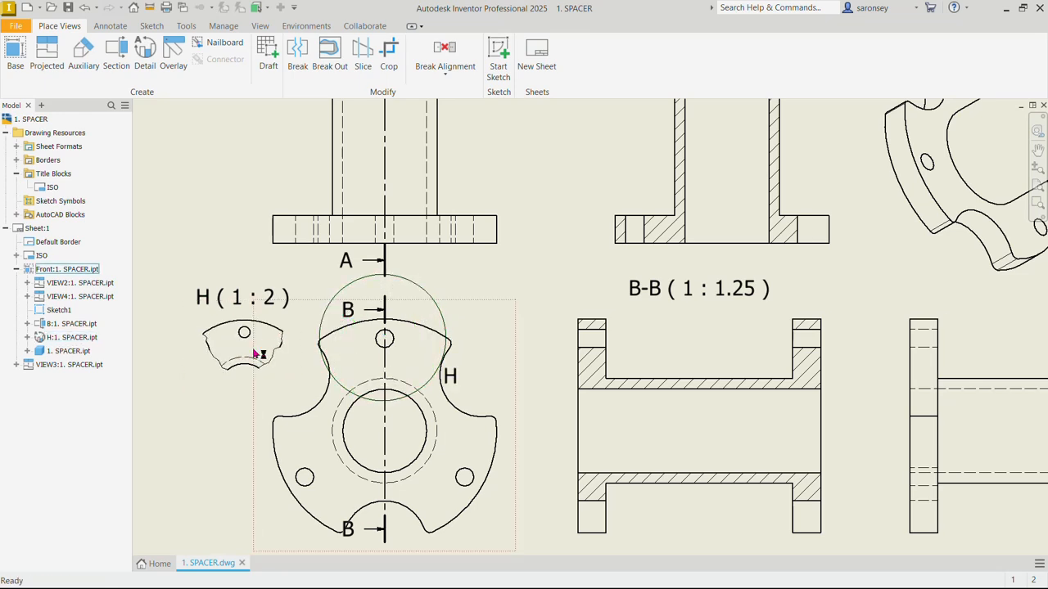
left_click_drag(421, 287, 414, 306)
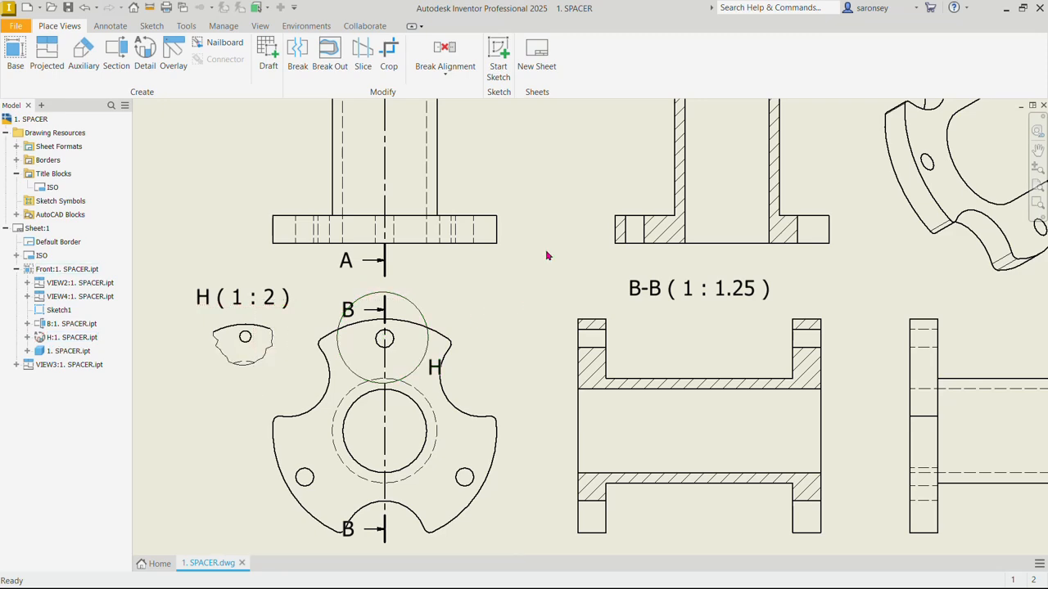
key("Home")
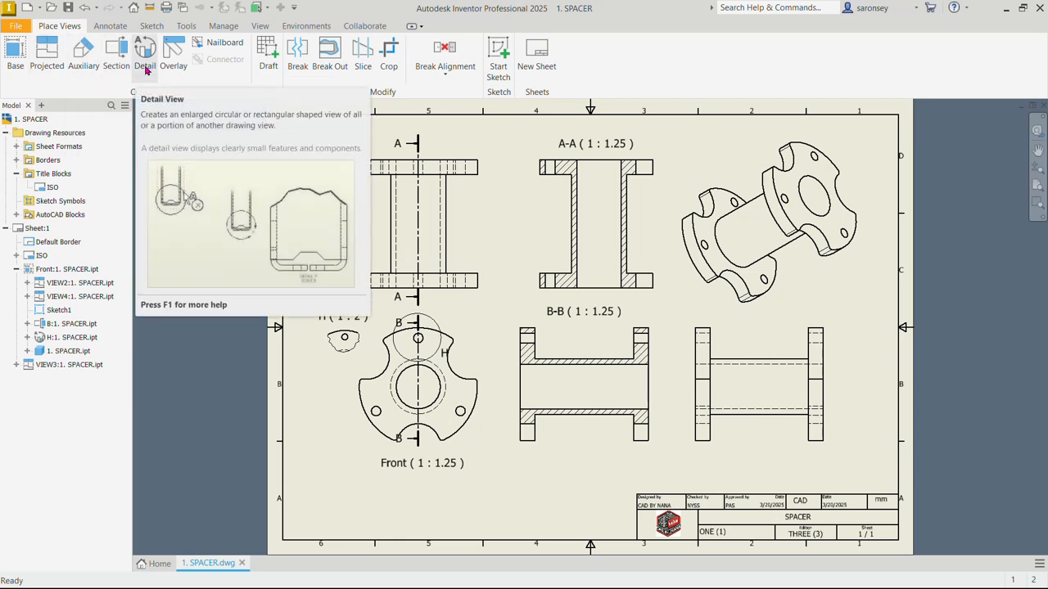
Add a horizontal centerline along the bore of section B-B and a vertical centerline along the bore of section A-A
left_click(123, 27)
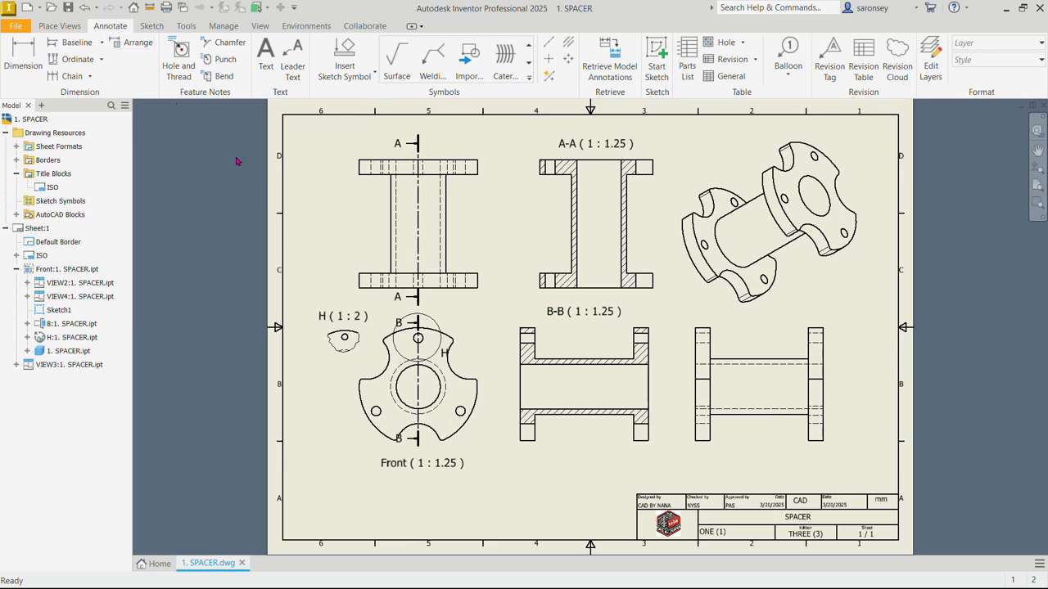
left_click(550, 46)
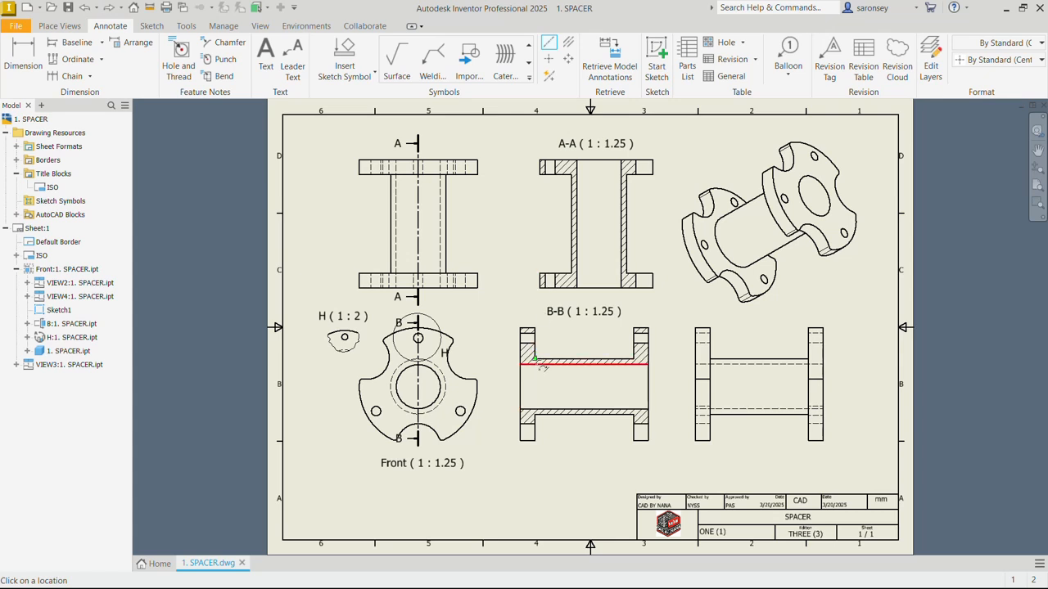
left_click(520, 386)
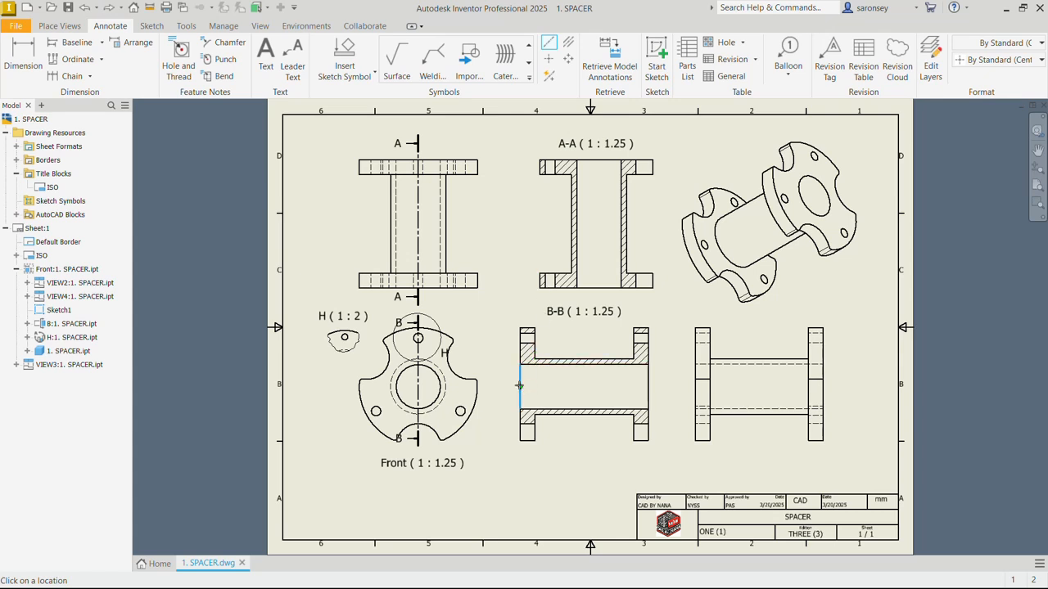
left_click(648, 389)
left_click(658, 387)
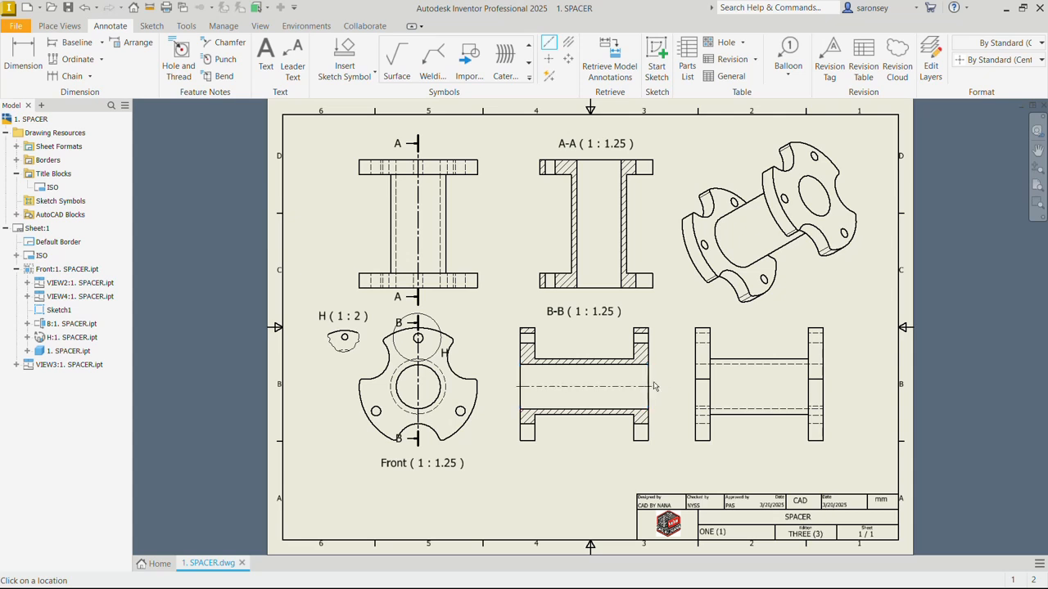
left_click(598, 159)
left_click(598, 288)
Add center marks to the three small bolt holes in the front view
left_click(549, 63)
left_click(549, 63)
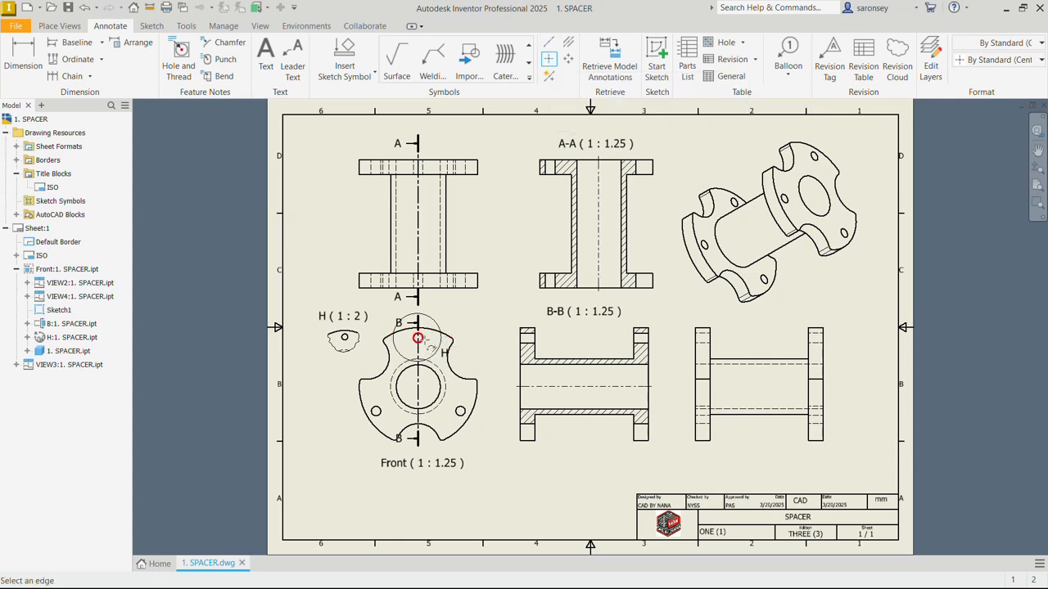
left_click(418, 338)
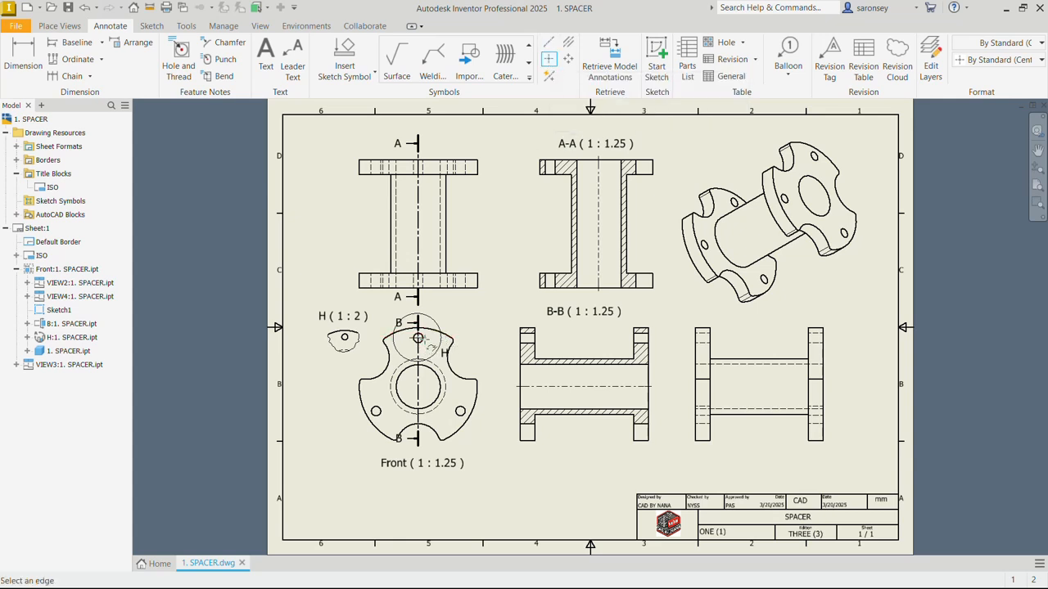
left_click(465, 411)
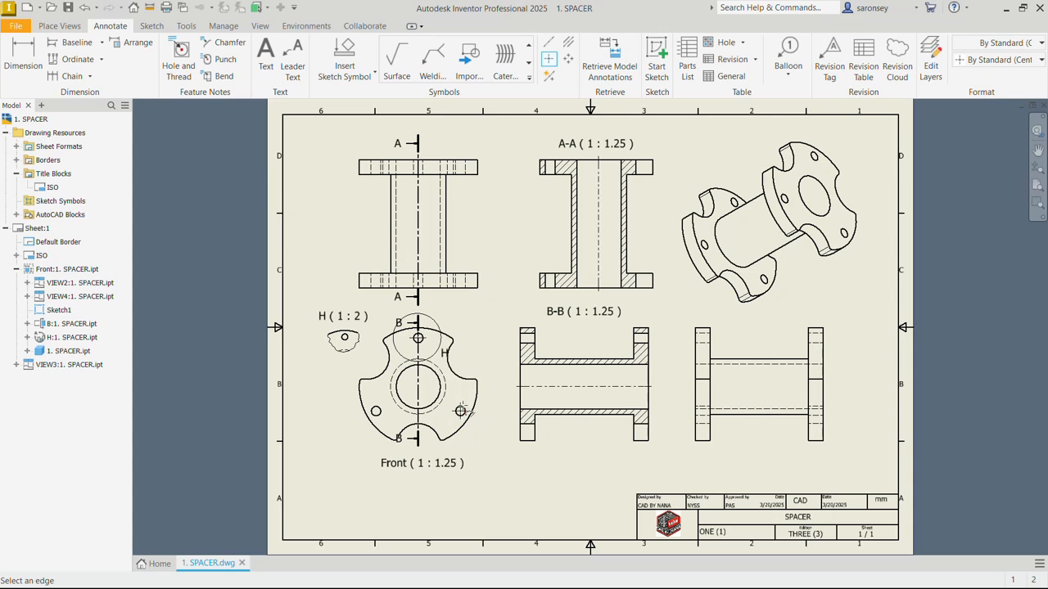
left_click(381, 415)
Dimension the tube's length between the flanges in the top view and the radius of the front view's upper outer arc
left_click(23, 58)
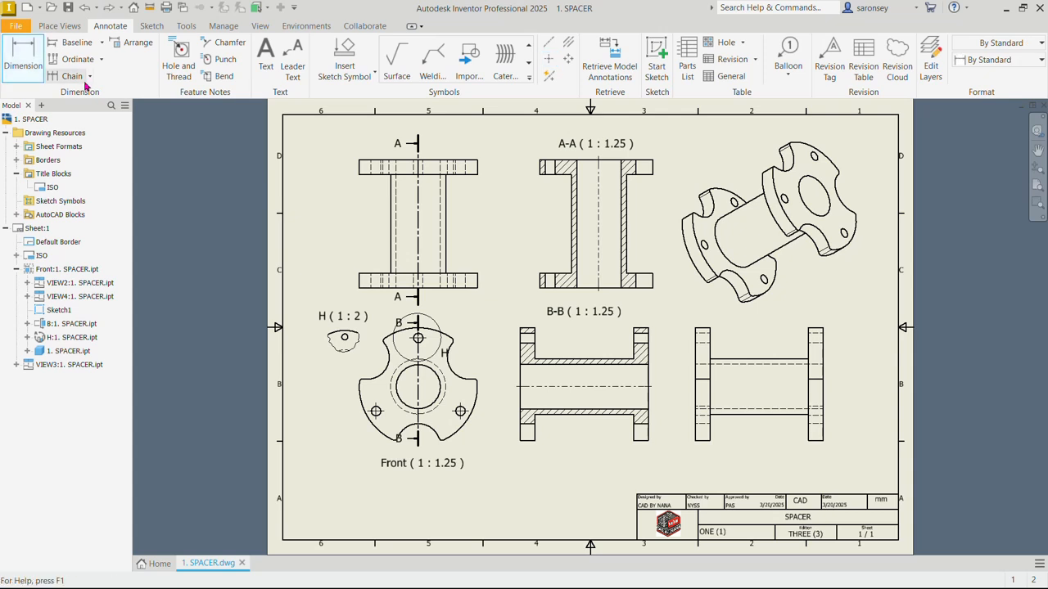
left_click(447, 211)
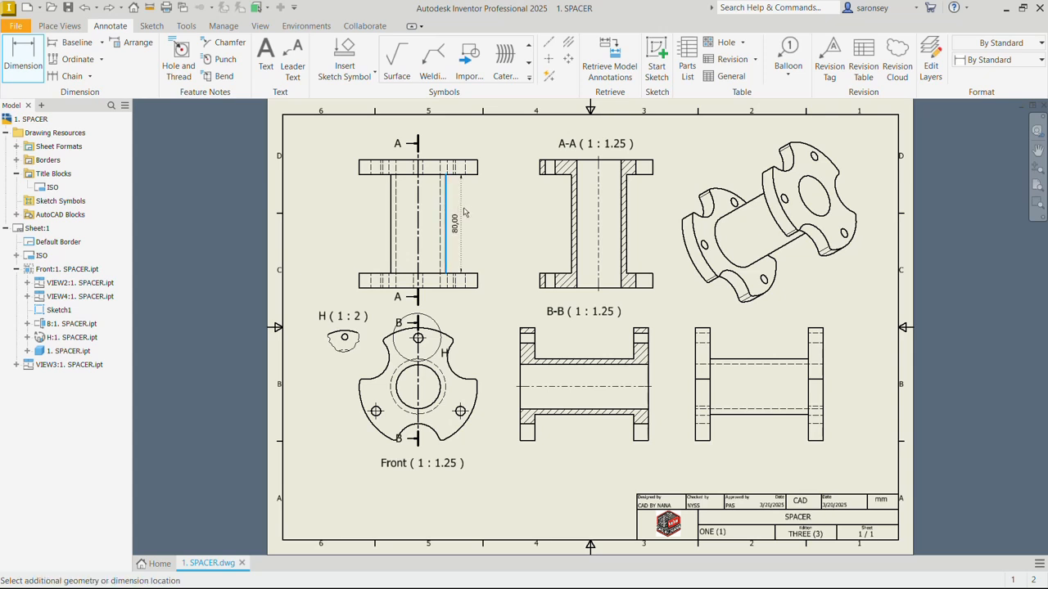
left_click(464, 212)
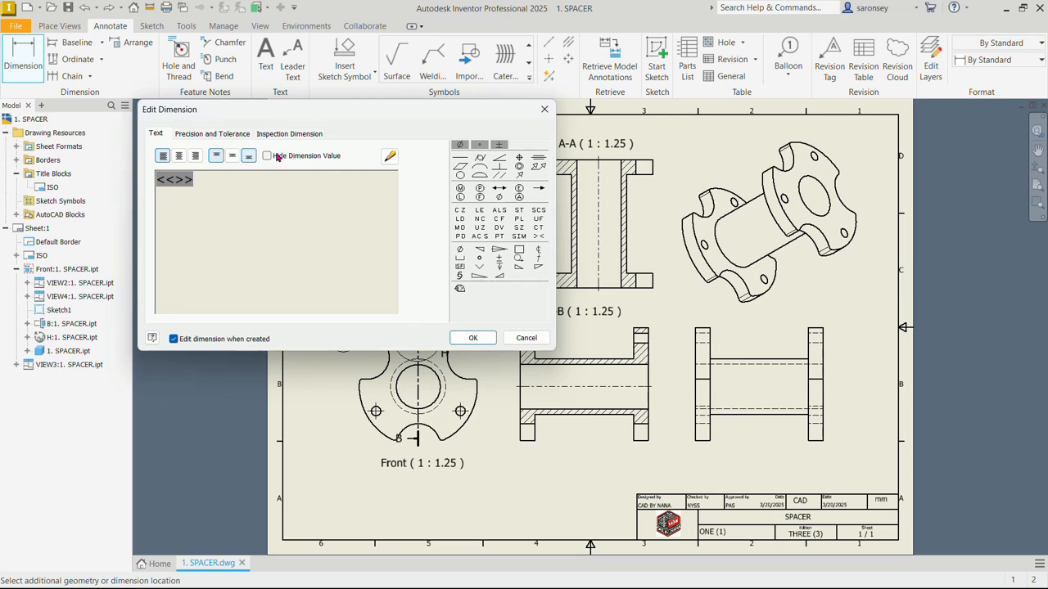
left_click(475, 339)
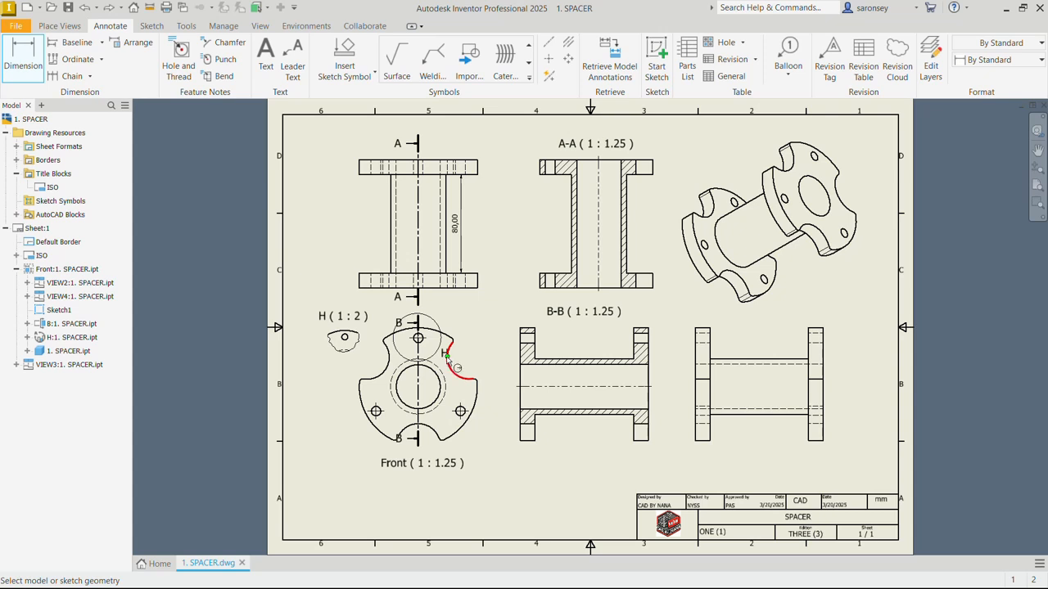
left_click(450, 337)
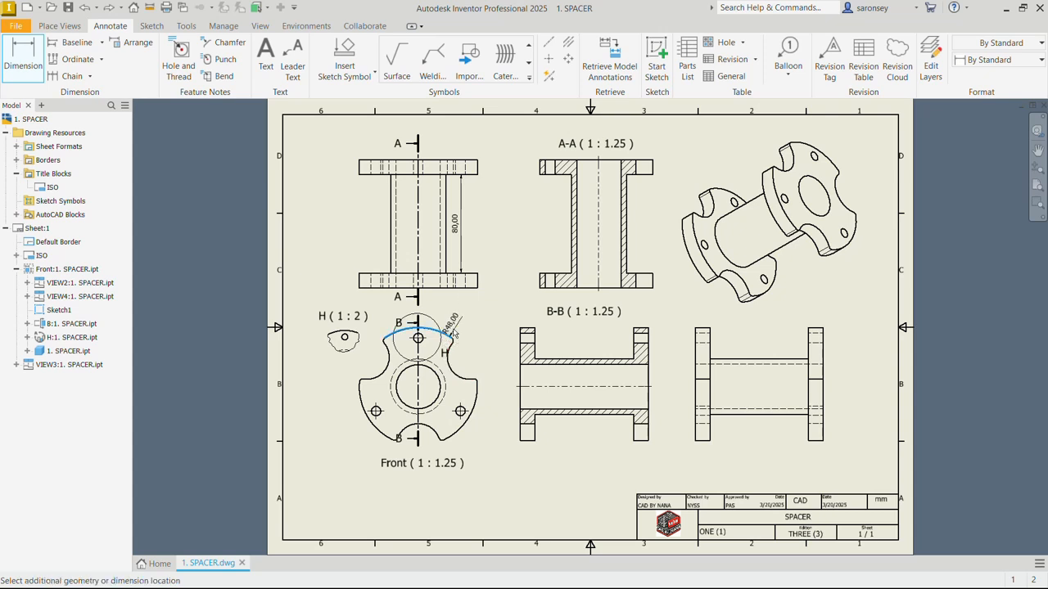
left_click(478, 319)
left_click(471, 336)
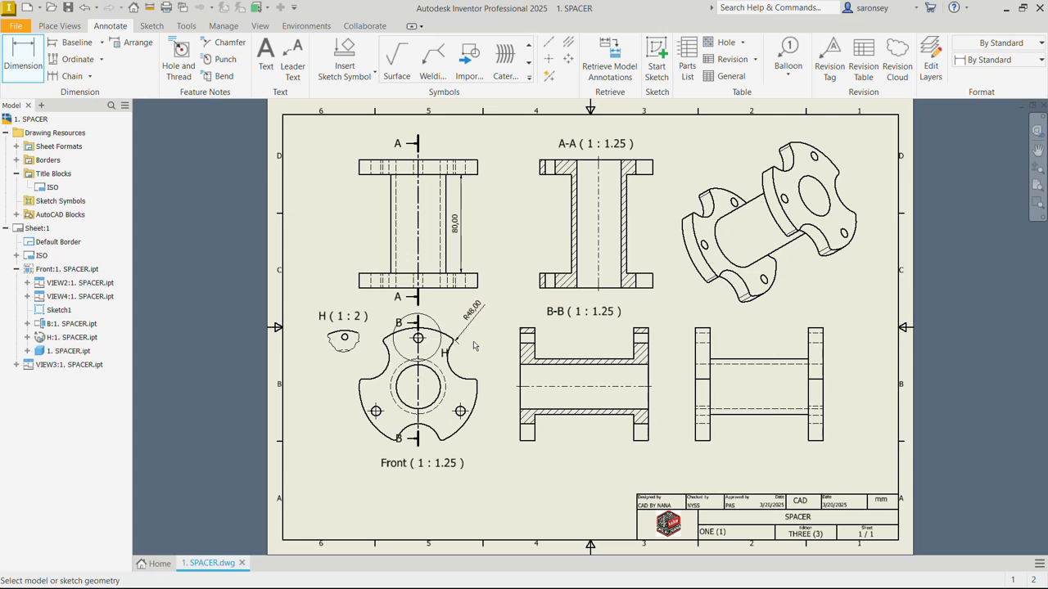
key("Escape")
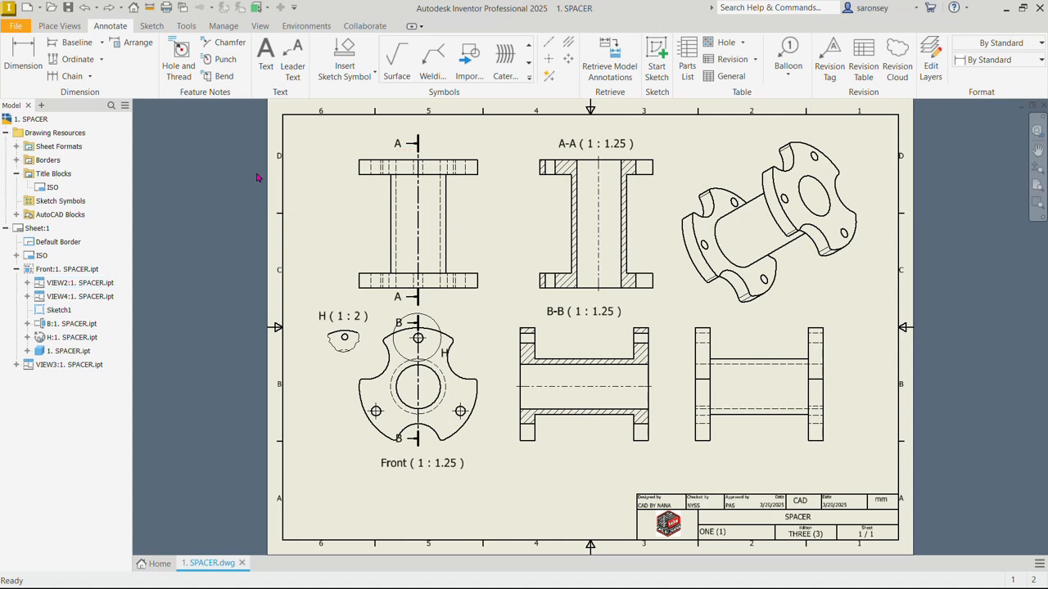
Add baseline dimensions from the top view's upper edge to the other horizontal flange edges, placed between the top view and section A-A
left_click(80, 47)
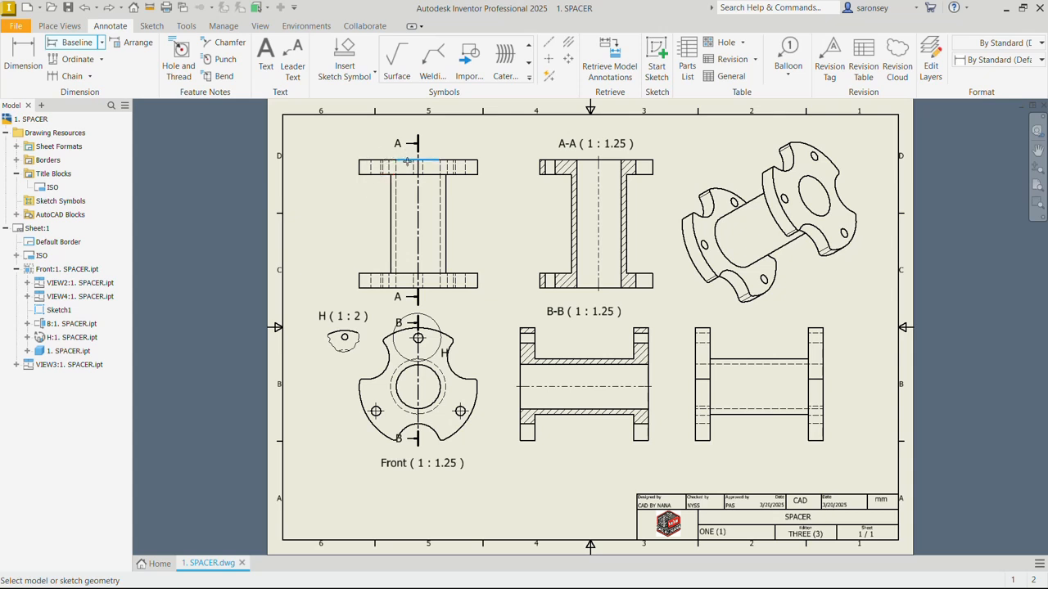
left_click(408, 173)
left_click(408, 273)
left_click(409, 286)
right_click(406, 247)
left_click(456, 246)
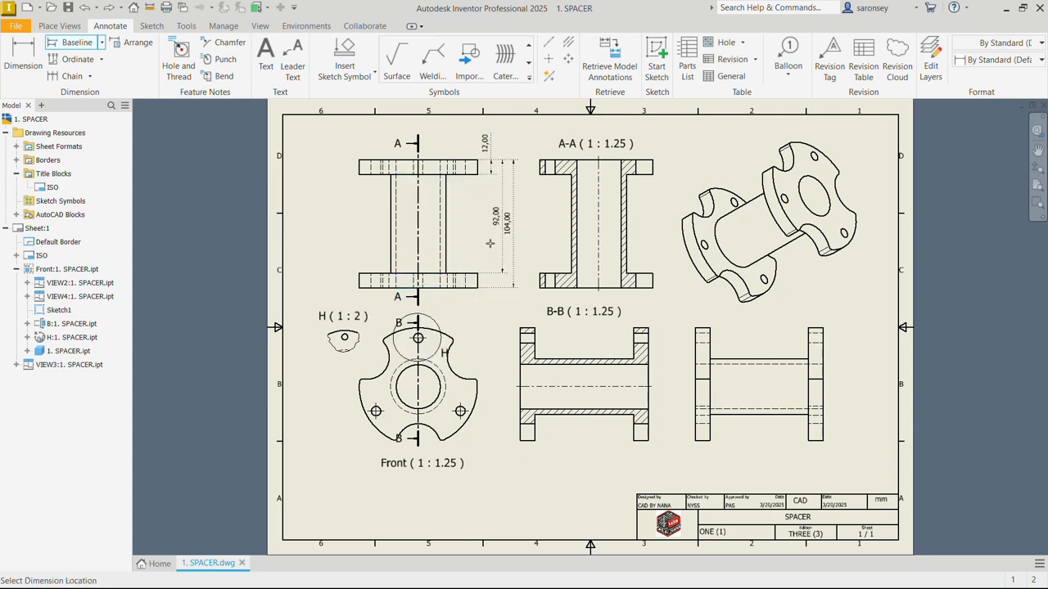
left_click(489, 244)
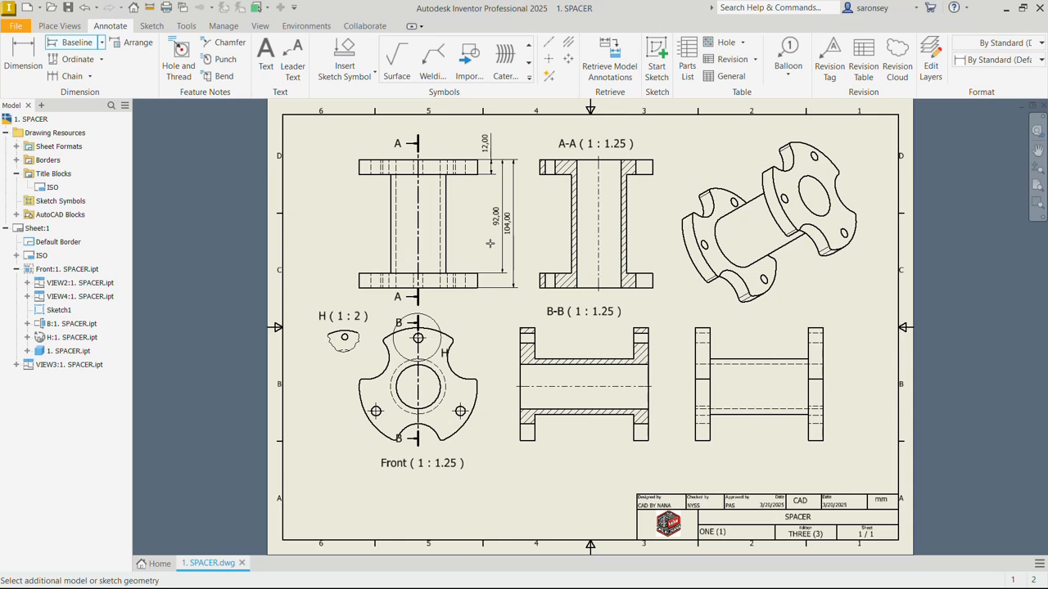
Add baseline dimensions from section B-B's left end face to its other vertical flange faces, placed below the section view
left_click(74, 42)
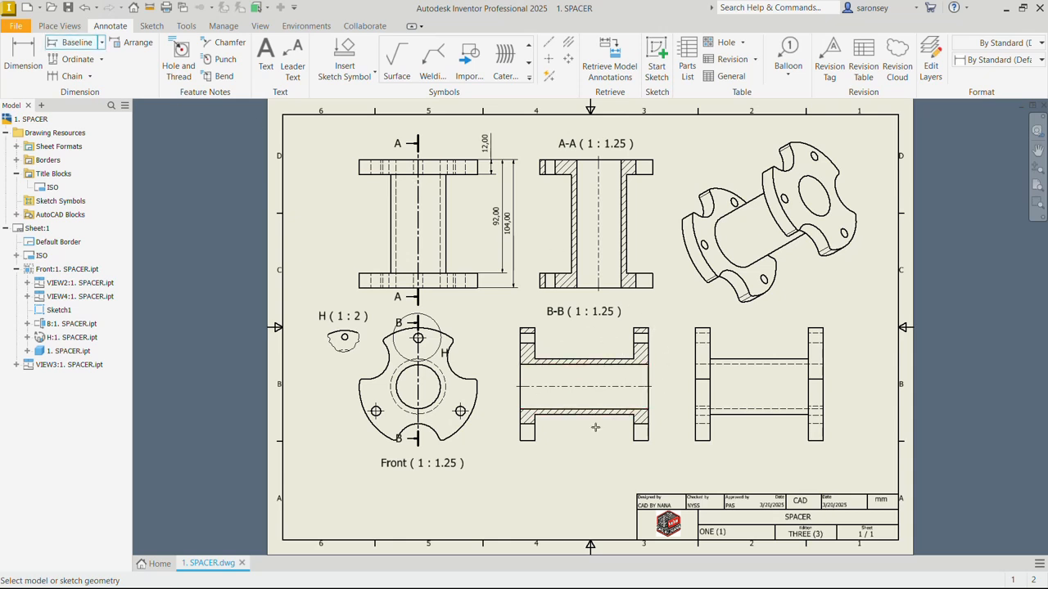
left_click(521, 381)
left_click(536, 350)
right_click(612, 403)
left_click(650, 403)
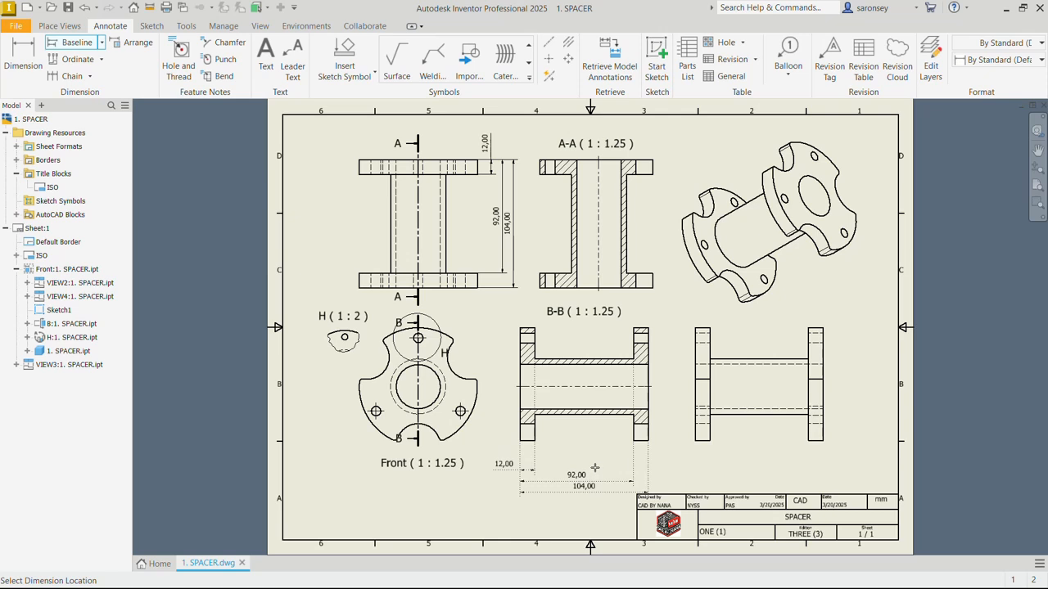
left_click(596, 463)
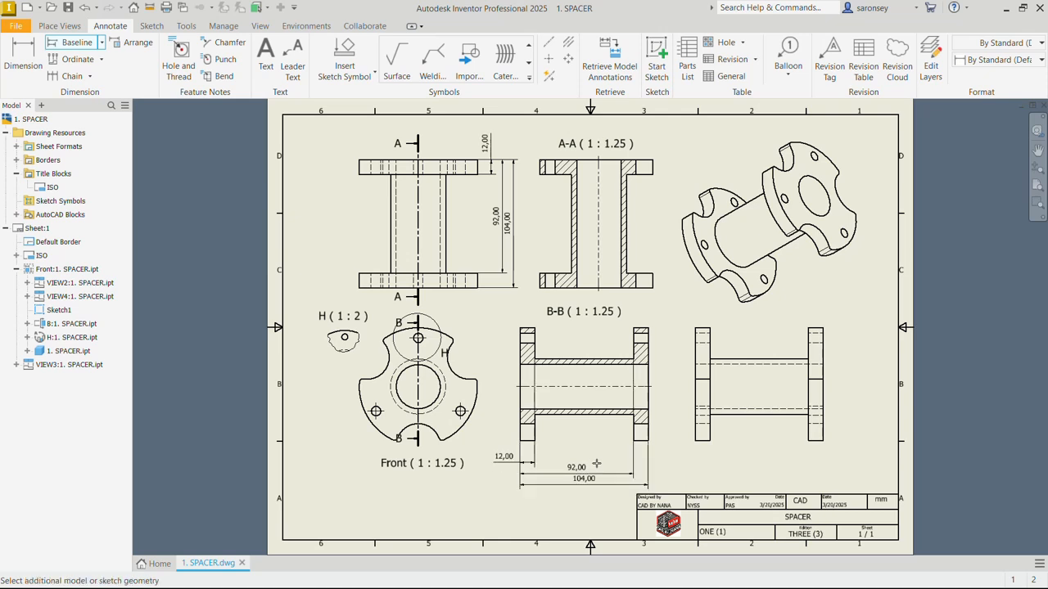
right_click(668, 335)
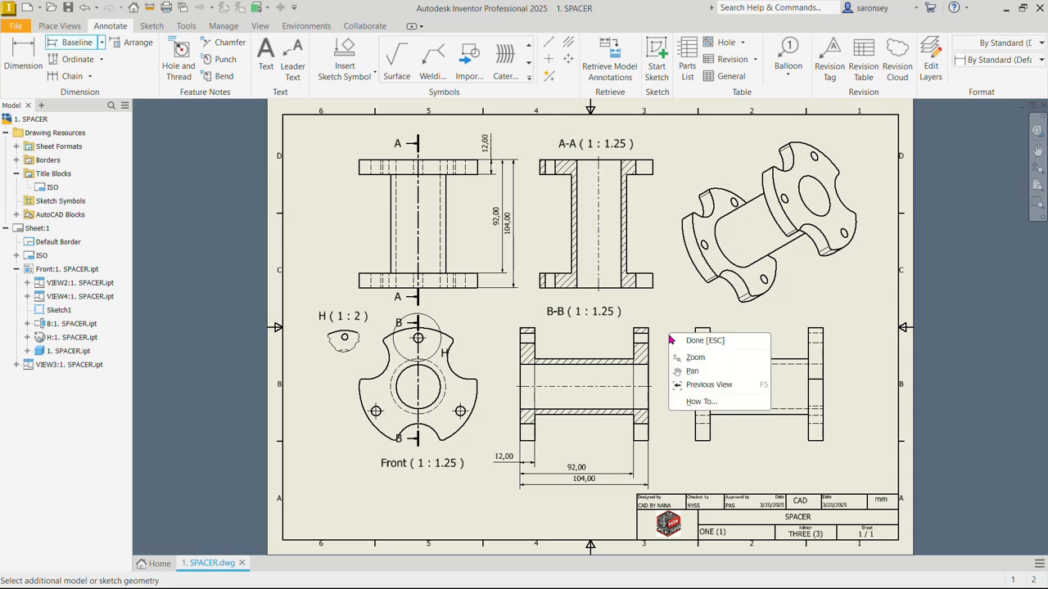
left_click(683, 340)
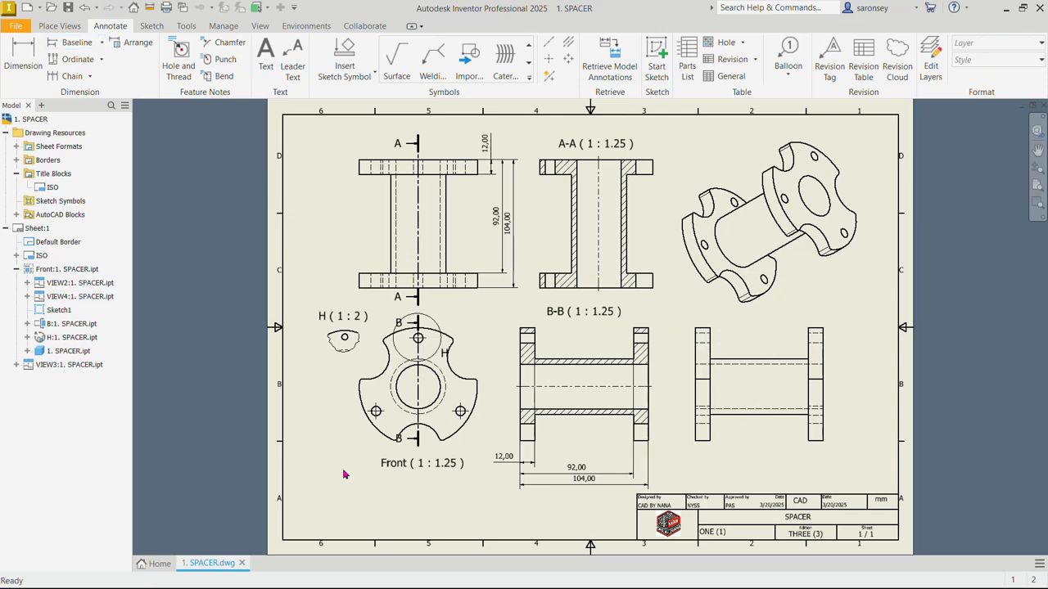
Retrieve the model's sketch and feature dimensions into the front view
left_click(616, 71)
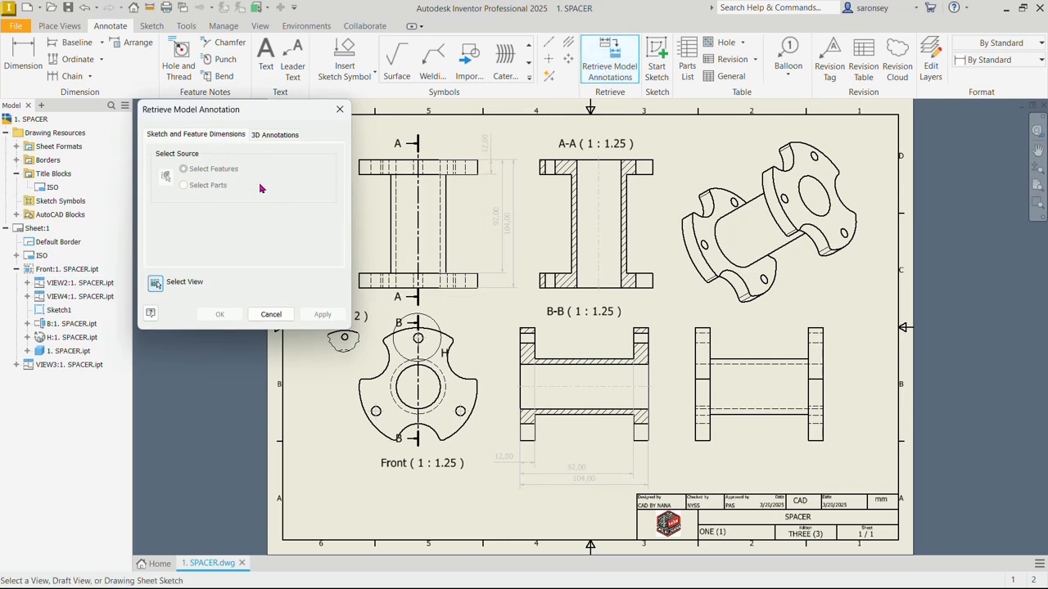
left_click(471, 335)
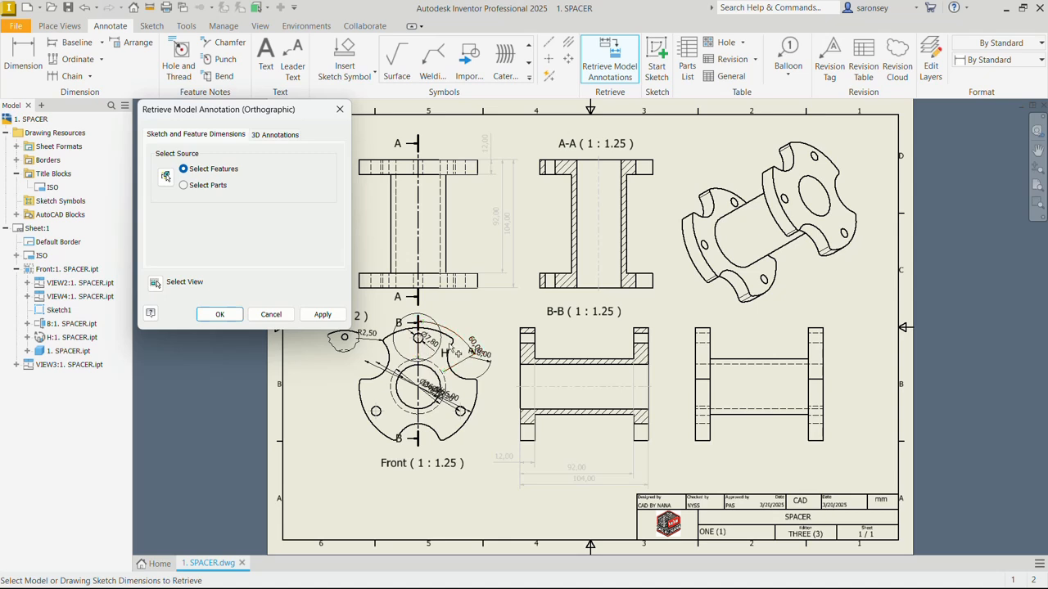
left_click(327, 315)
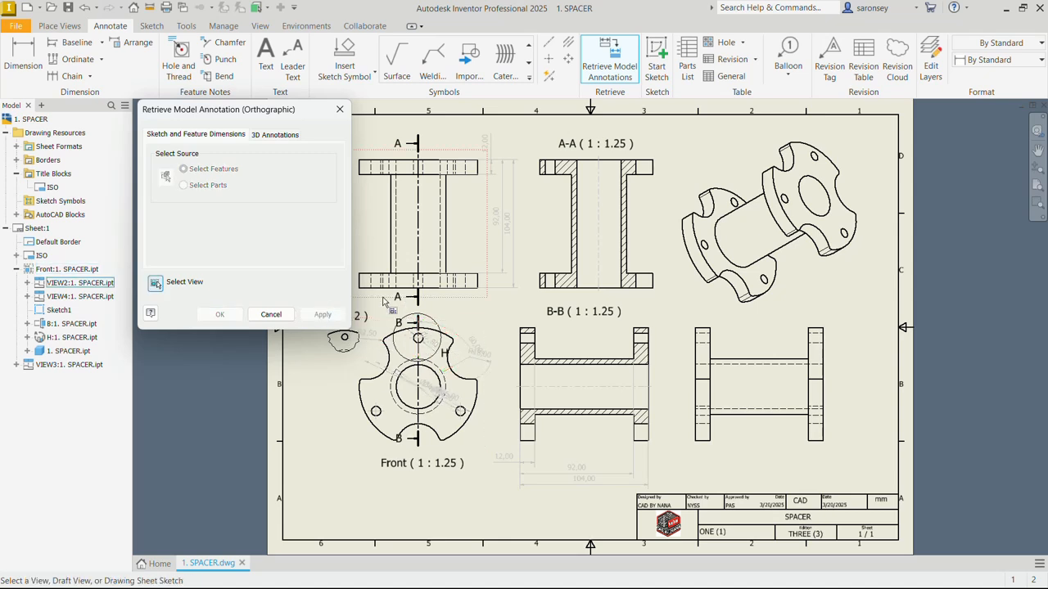
left_click(337, 115)
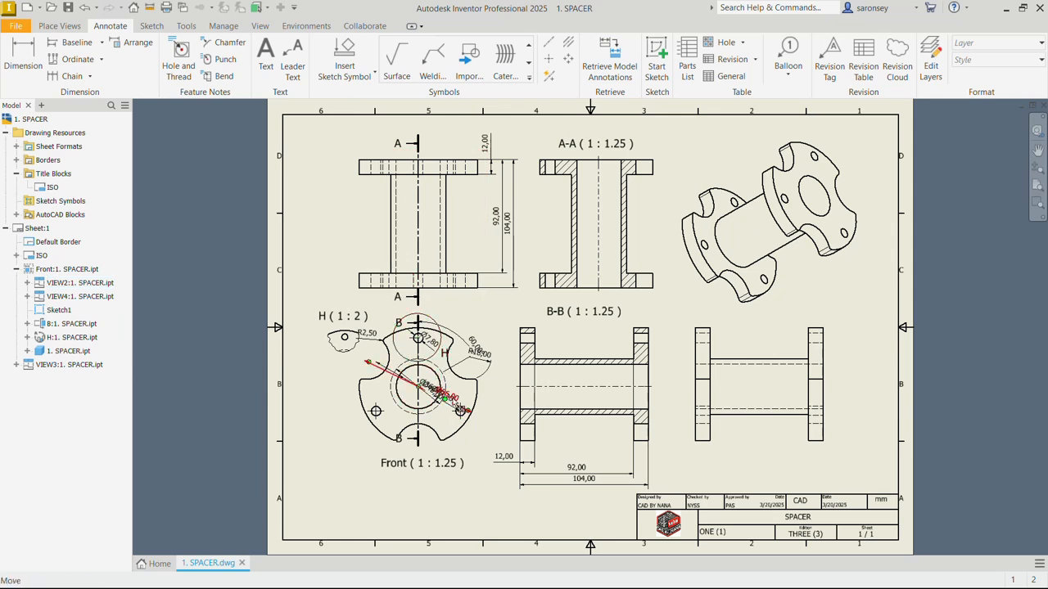
Spread the retrieved radius, diameter and angle dimensions outside the front view's outline so their texts no longer overlap
left_click(463, 400)
left_click_drag(370, 335, 318, 350)
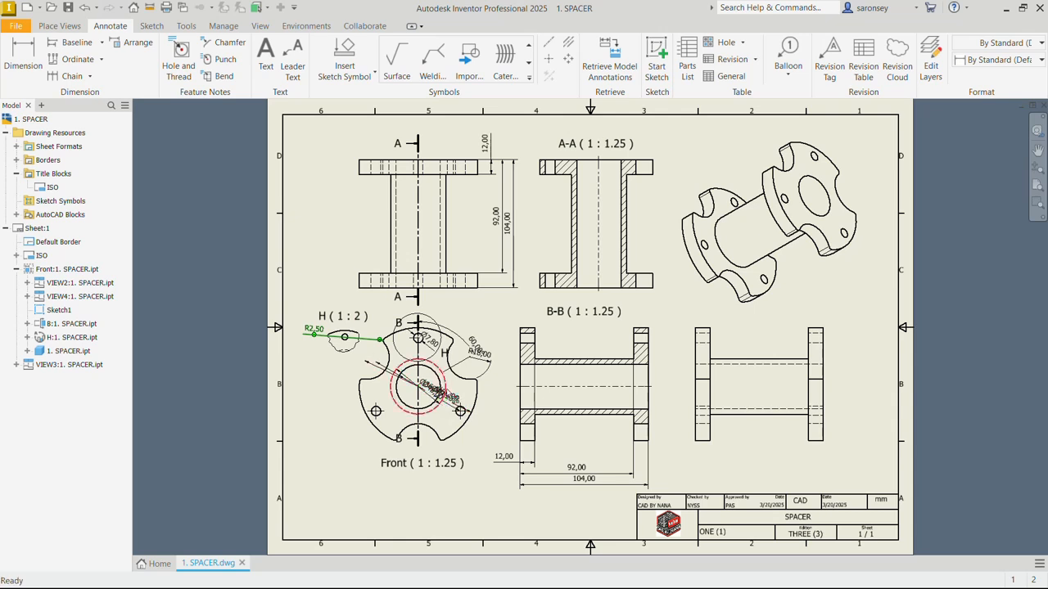
left_click_drag(480, 348, 495, 385)
left_click_drag(431, 341, 482, 479)
left_click_drag(450, 400, 357, 443)
left_click(455, 397)
left_click(426, 392)
left_click_drag(428, 397, 446, 490)
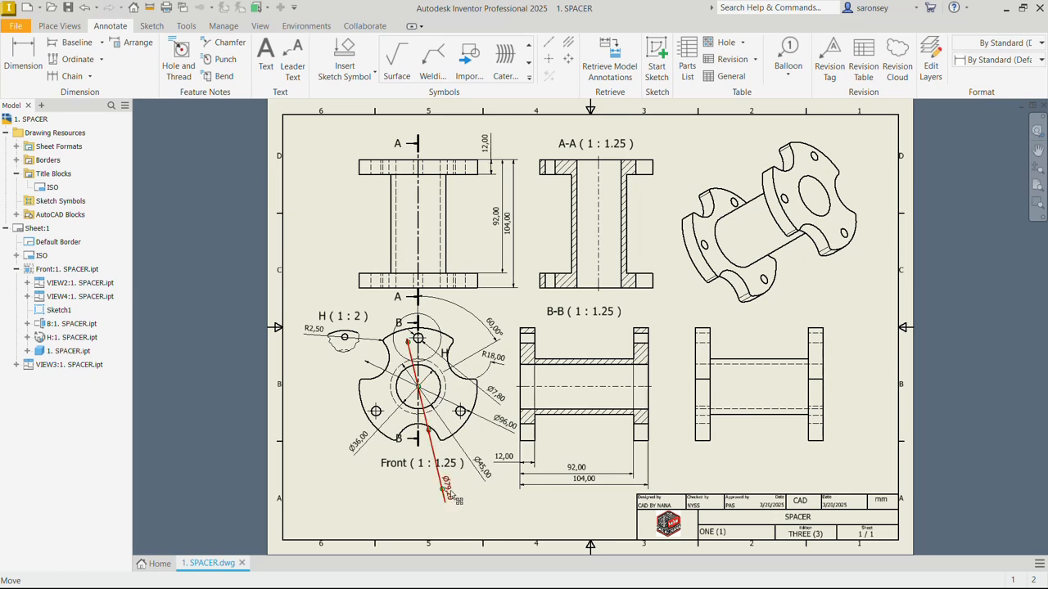
left_click(985, 395)
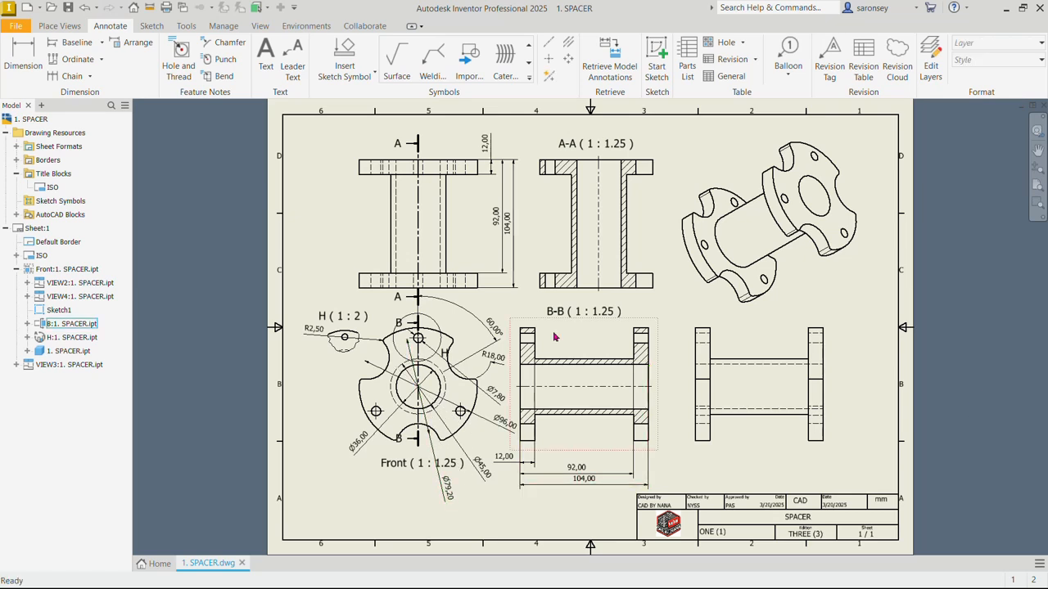
left_click(458, 352)
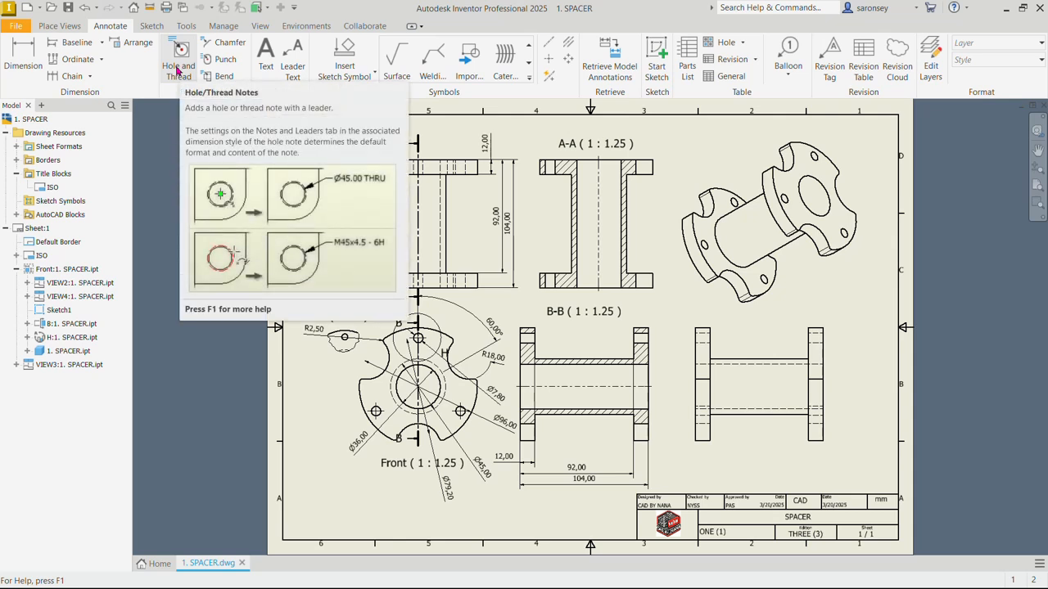
Add a hole note to the front view's lower-left bolt hole, placed outside the flange outline
left_click(177, 69)
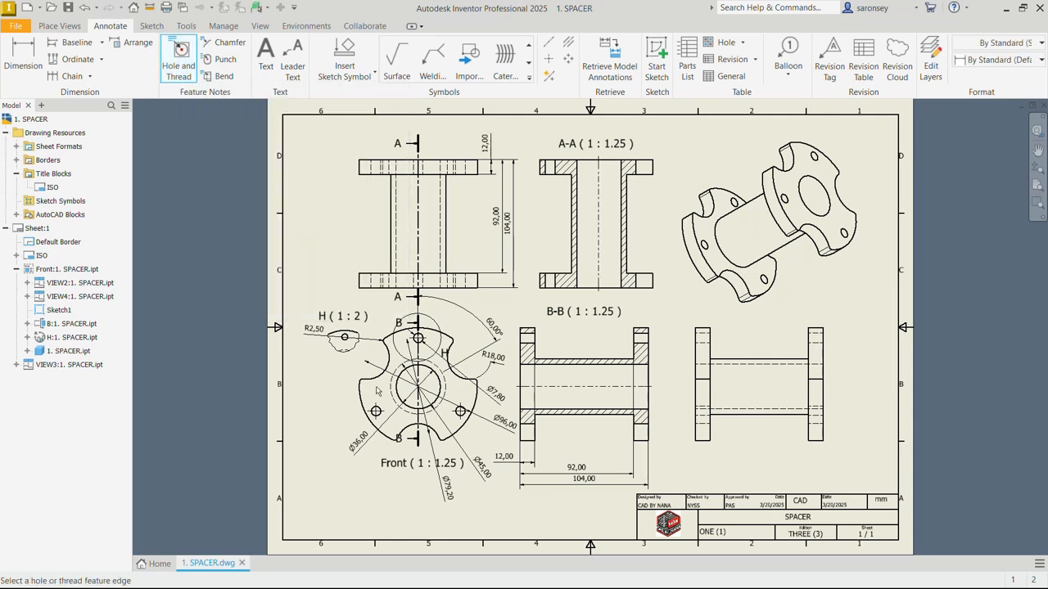
left_click(376, 411)
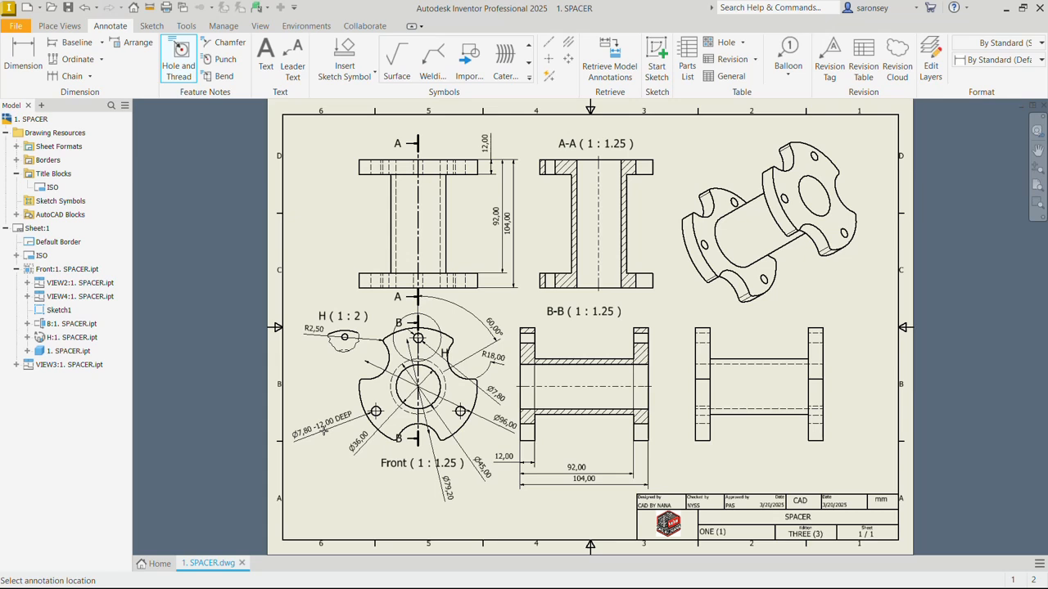
left_click(324, 430)
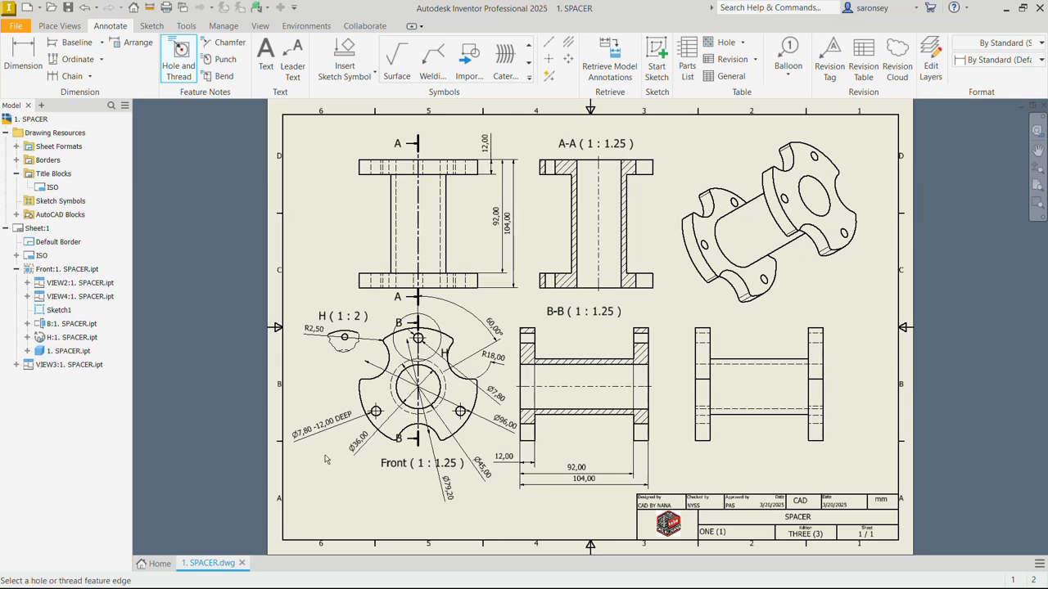
right_click(314, 441)
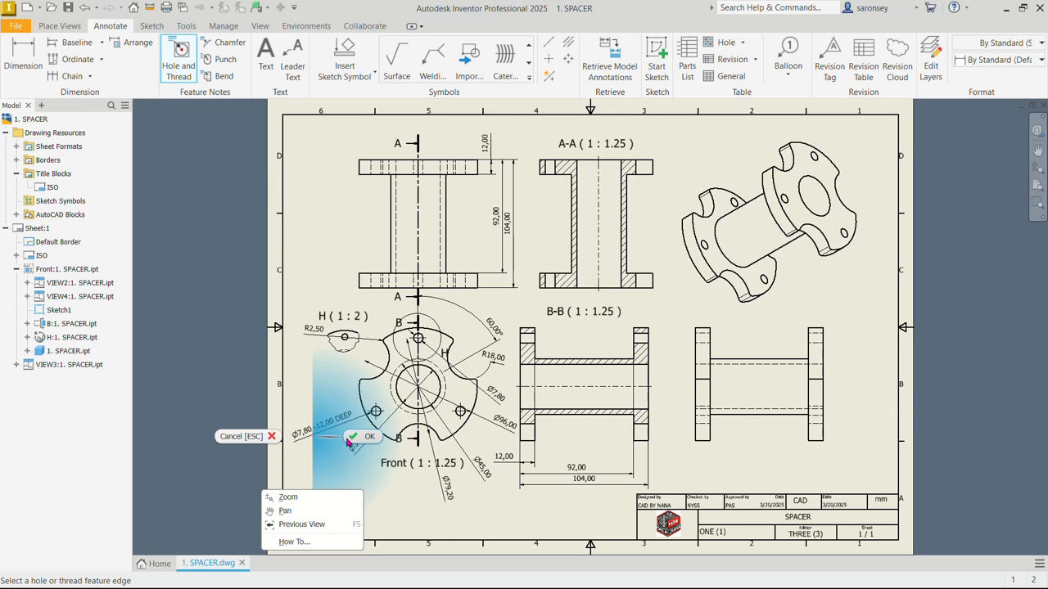
left_click(350, 439)
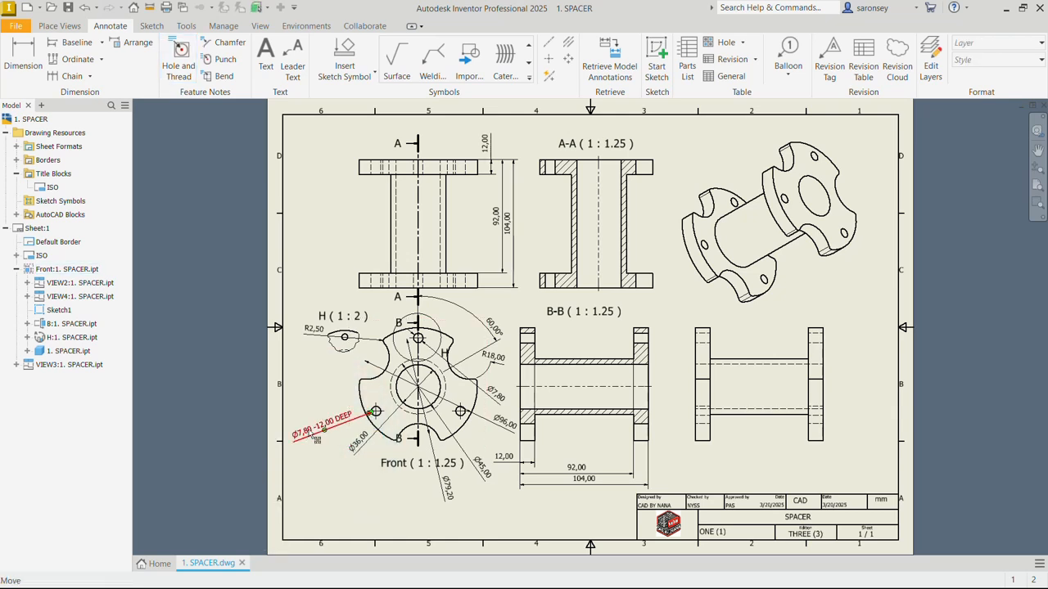
Prefix the lower-left bolt hole's note with 3X
double_click(317, 440)
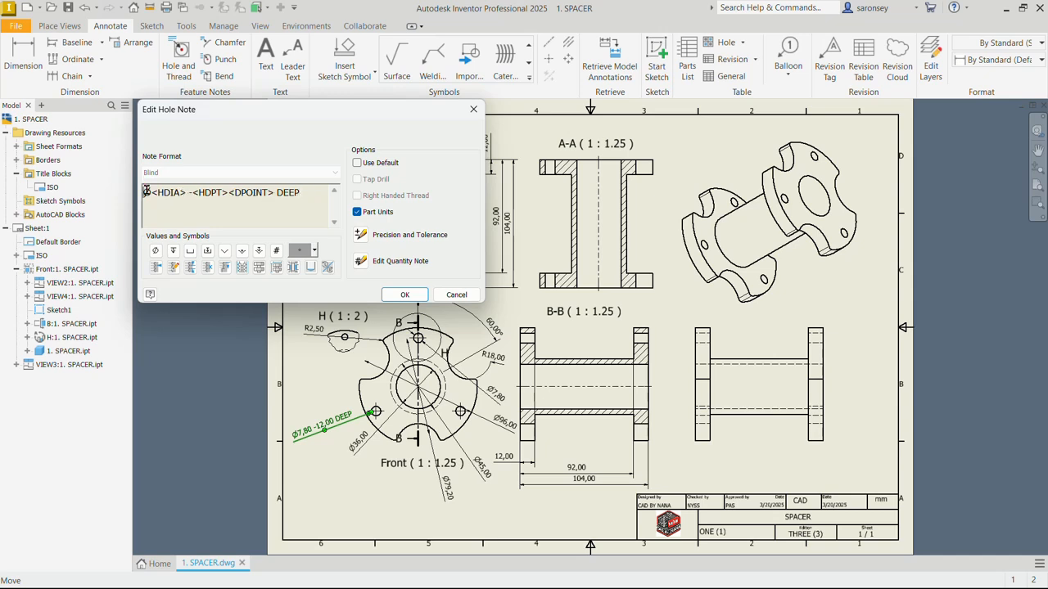
type("3X")
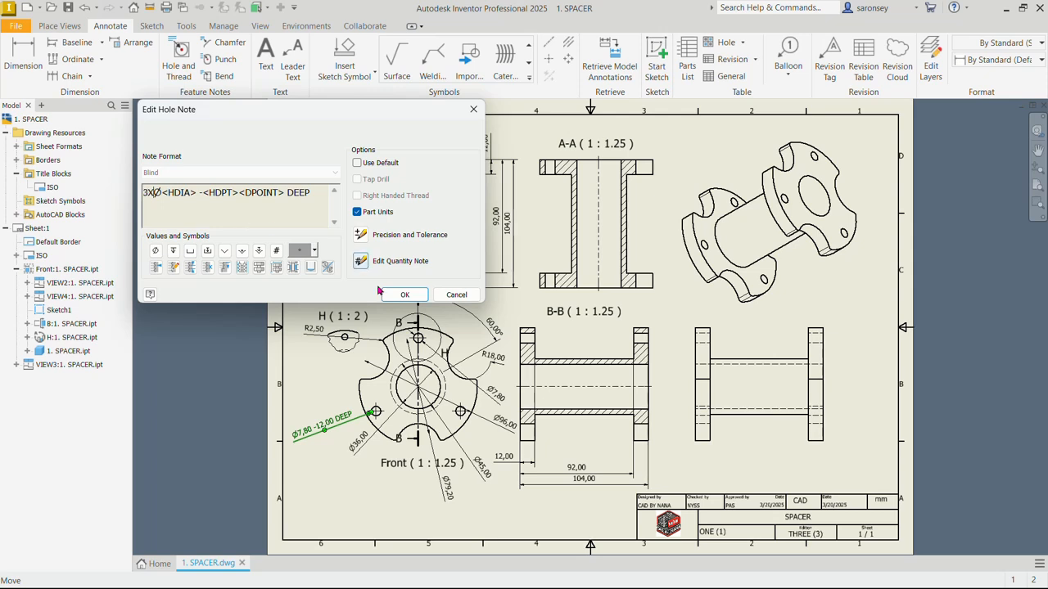
left_click(403, 294)
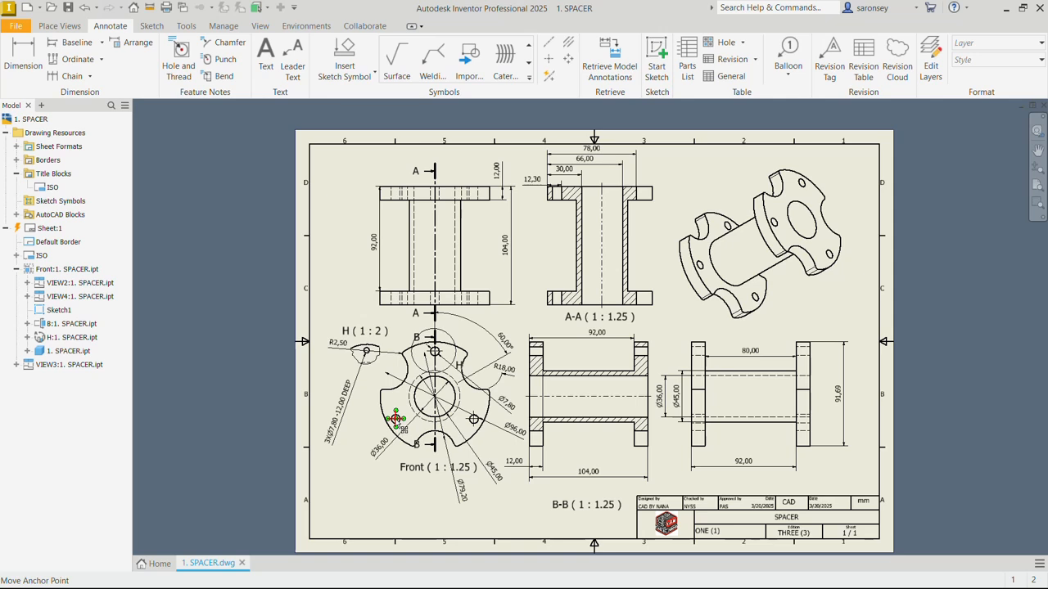
Add an aligned dimension from the front view's lower-left bolt hole center to the flange center, placed below the view
left_click_drag(396, 419, 443, 406)
left_click(23, 58)
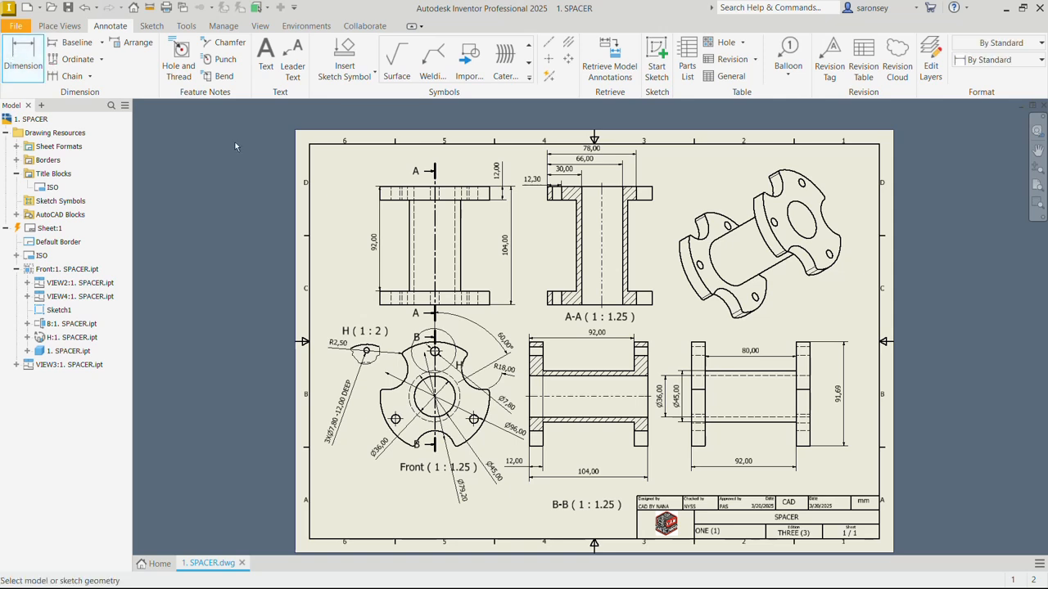
left_click(398, 419)
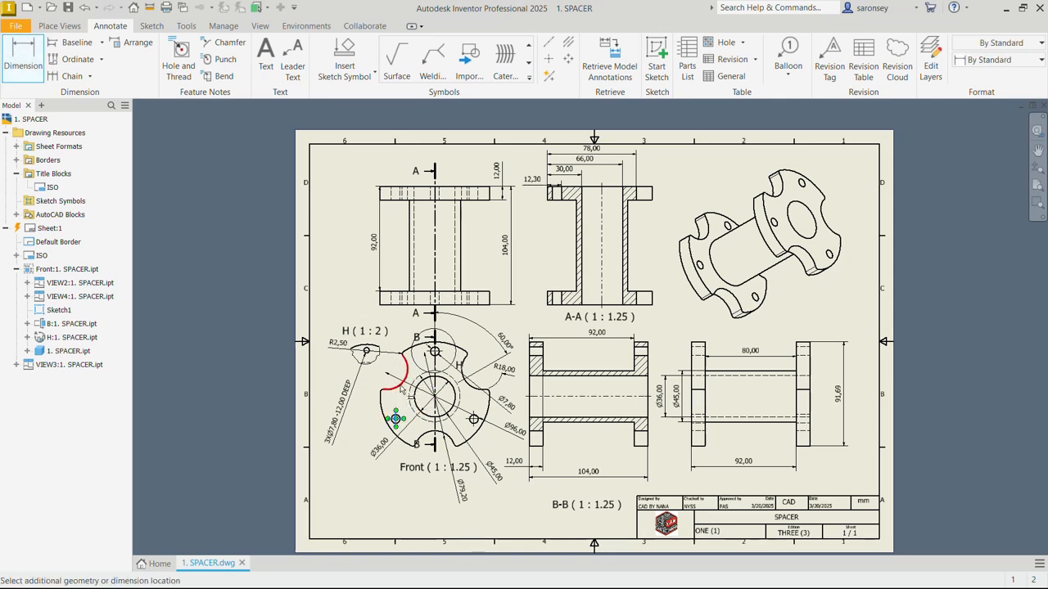
left_click(404, 376)
right_click(405, 511)
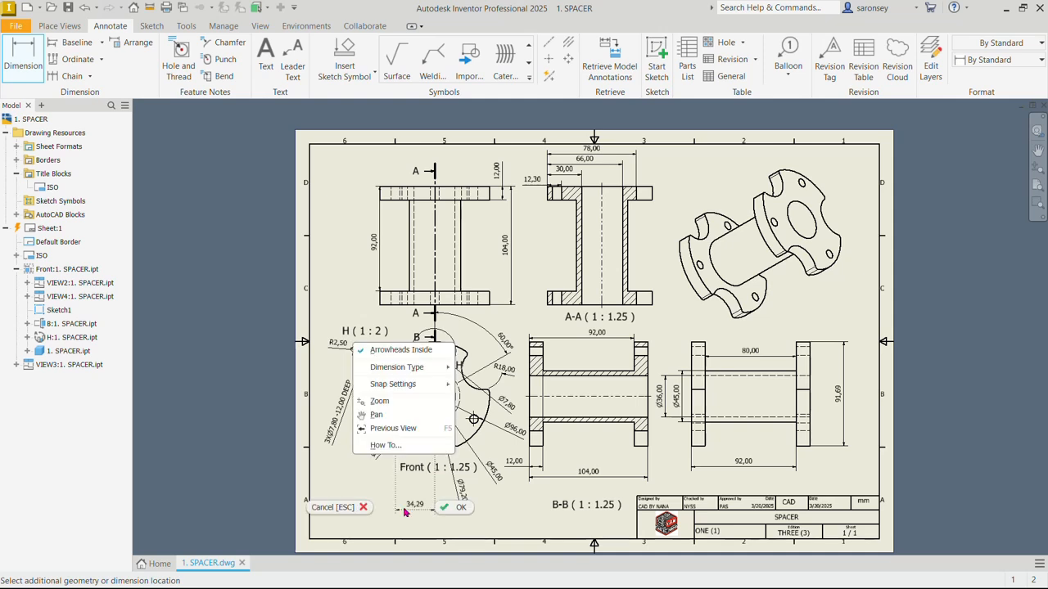
mouse_move(416, 368)
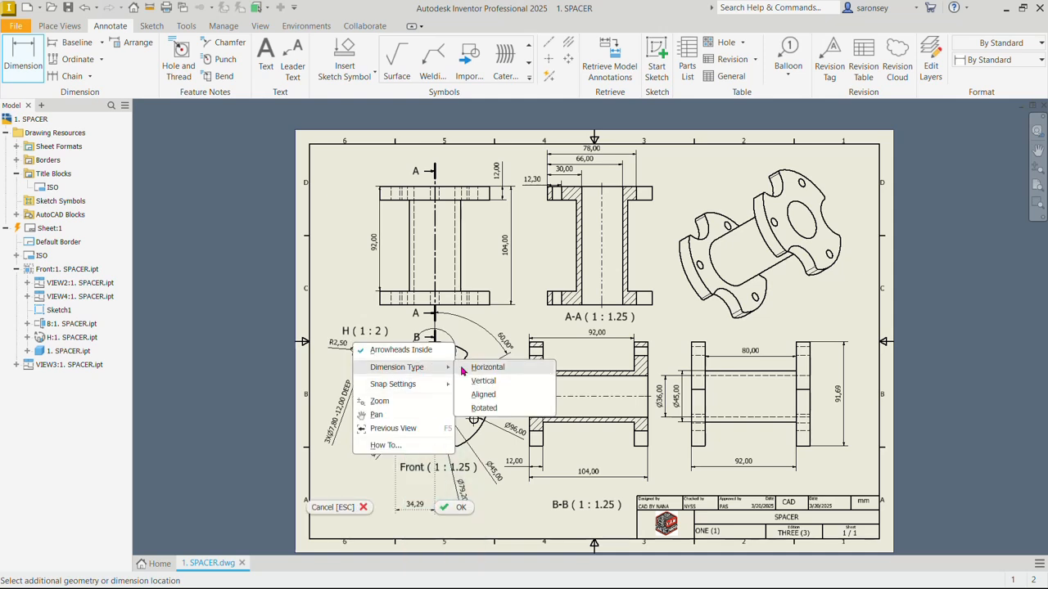
left_click(496, 396)
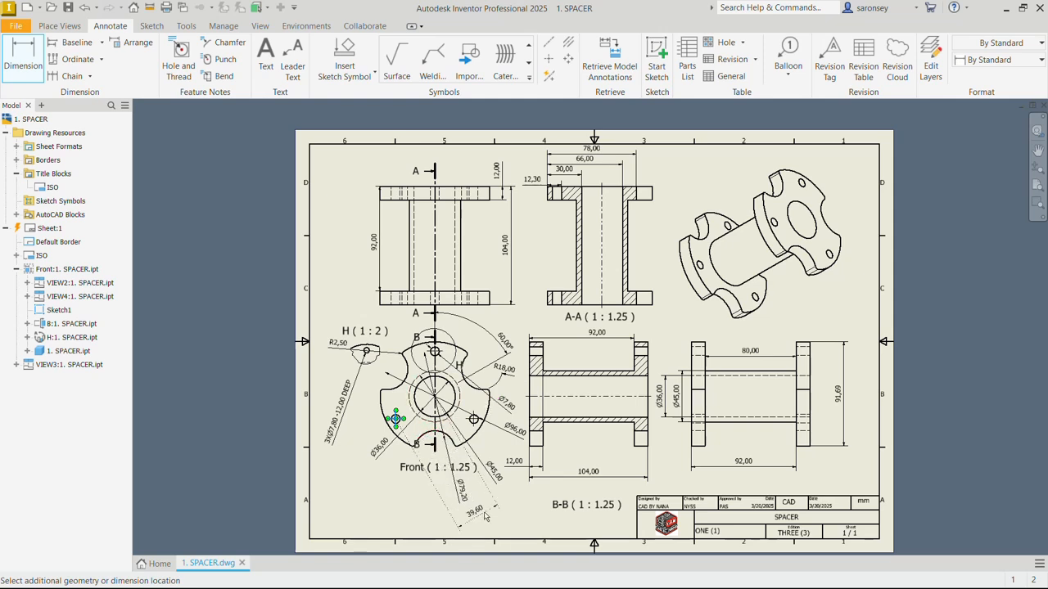
left_click(485, 516)
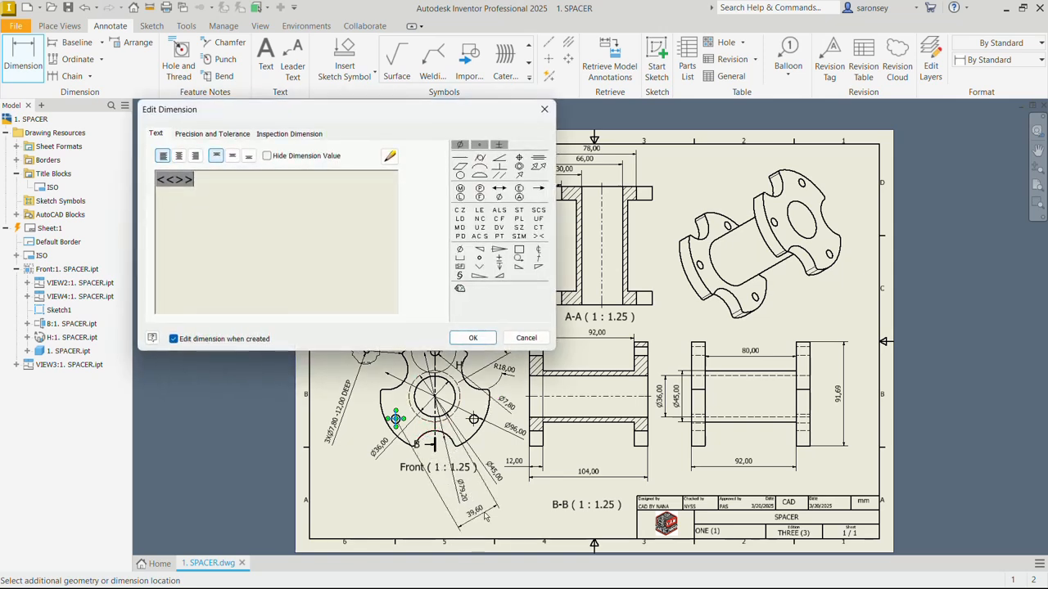
left_click(473, 338)
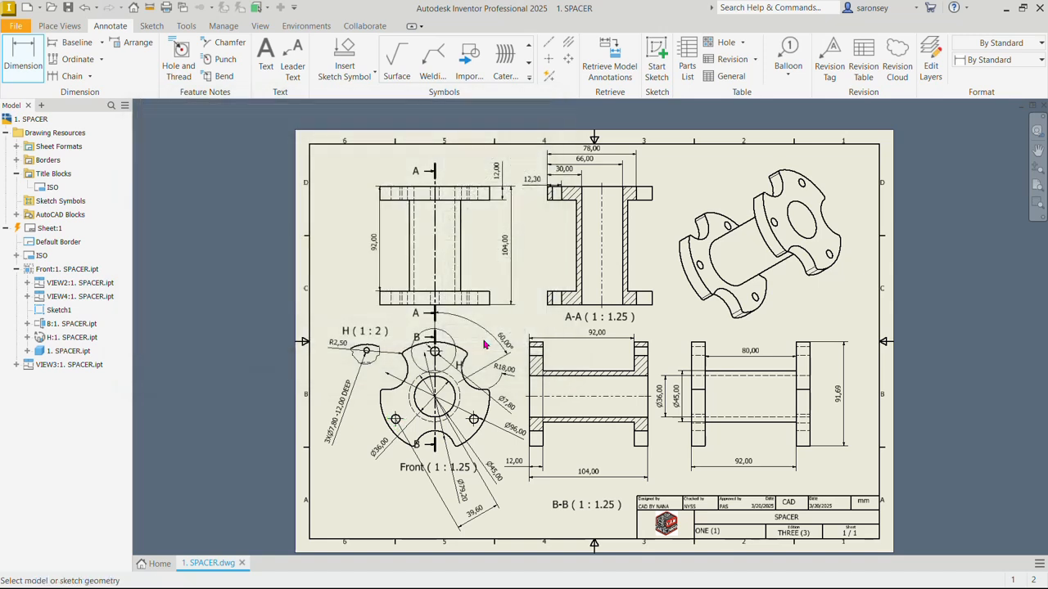
key("Escape")
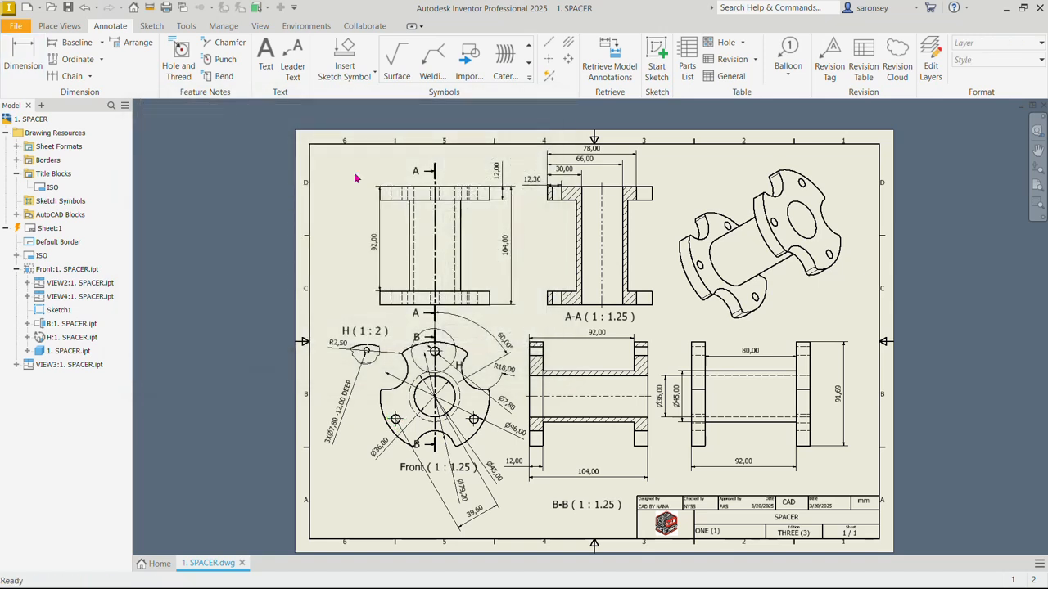
Add the text note "all dimensions are in mm" in the sheet's upper-left corner
left_click(268, 54)
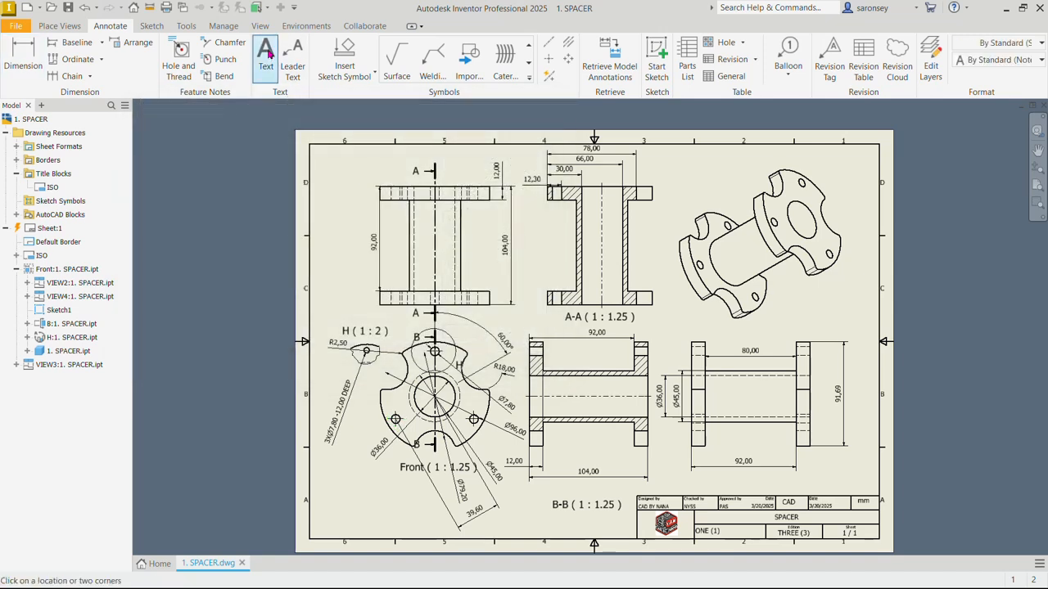
left_click(320, 154)
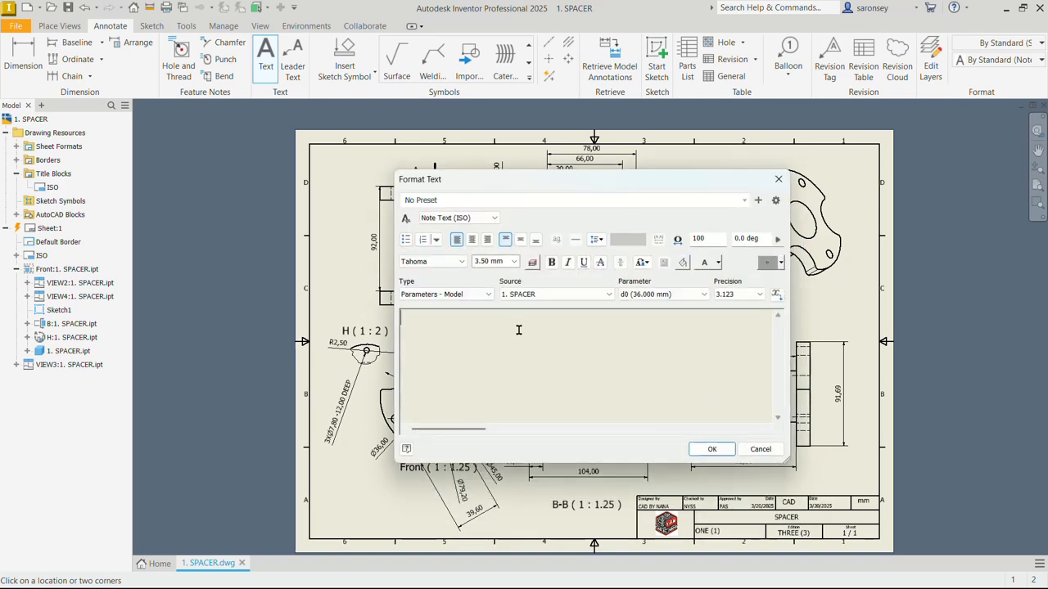
type("all dimensions are in lmm")
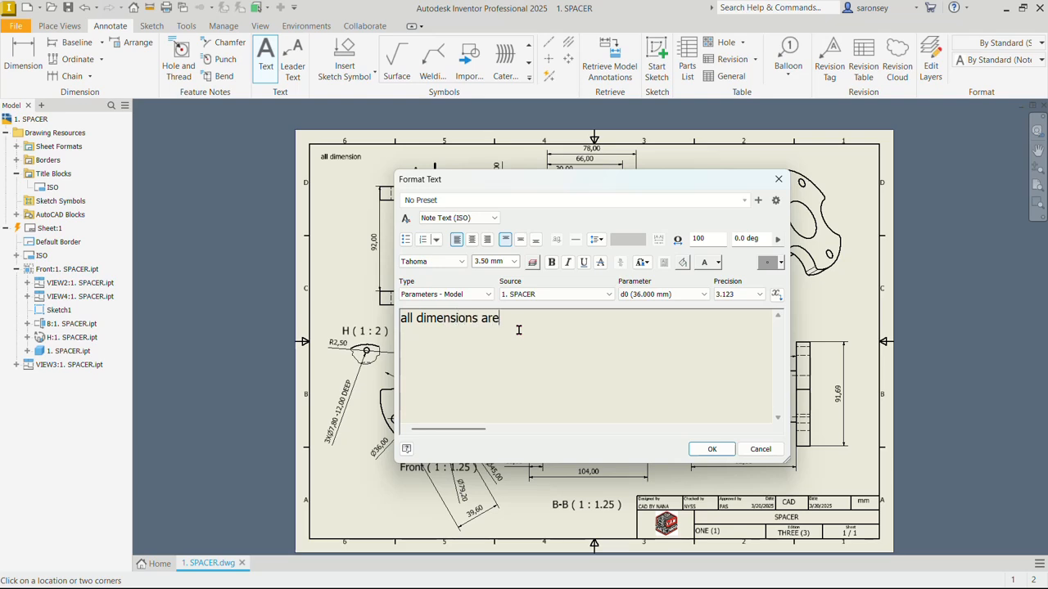
key("BackSpace")
key("BackSpace")
key("BackSpace")
type("mm")
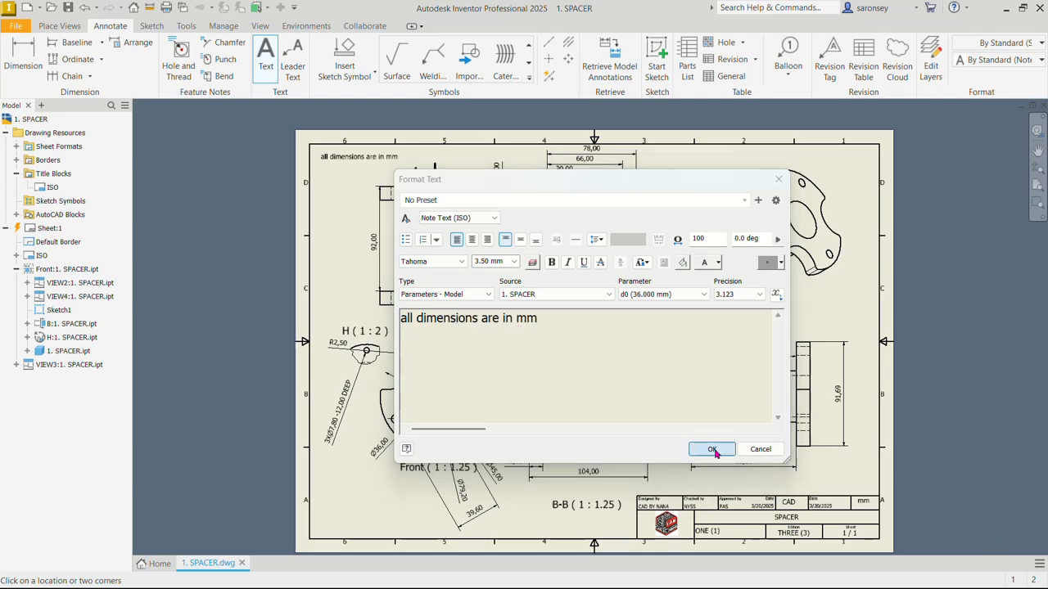
left_click(712, 449)
right_click(362, 177)
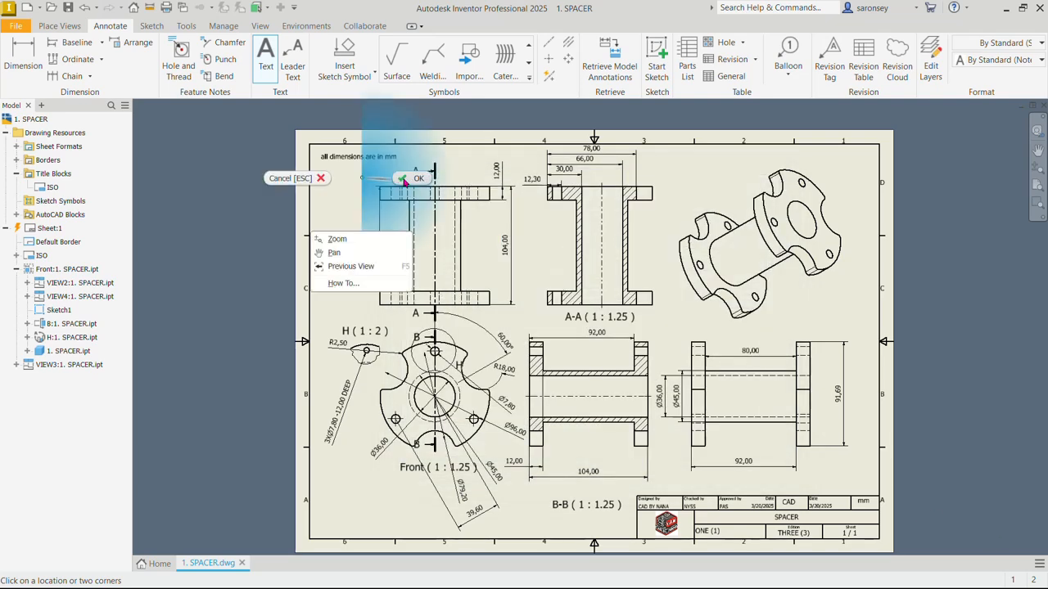
left_click(333, 187)
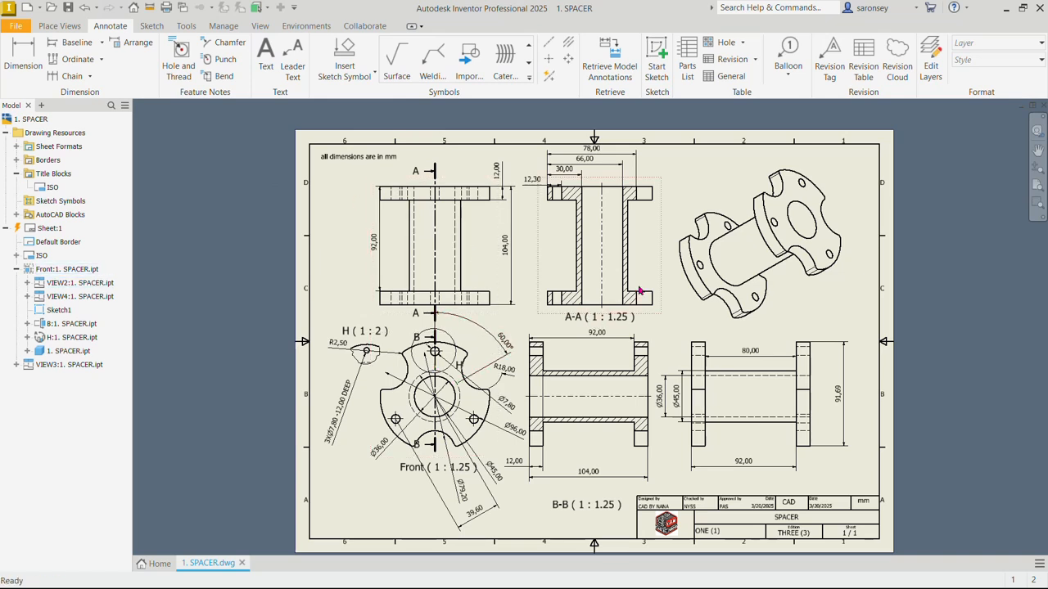
Set the isometric view's display style to Shaded
double_click(714, 173)
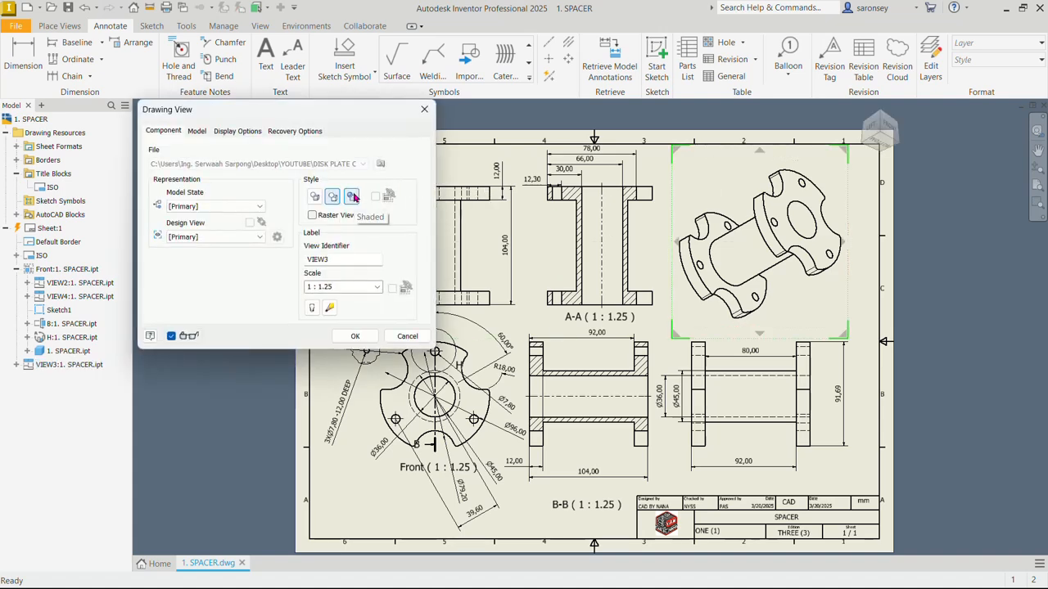
left_click(352, 196)
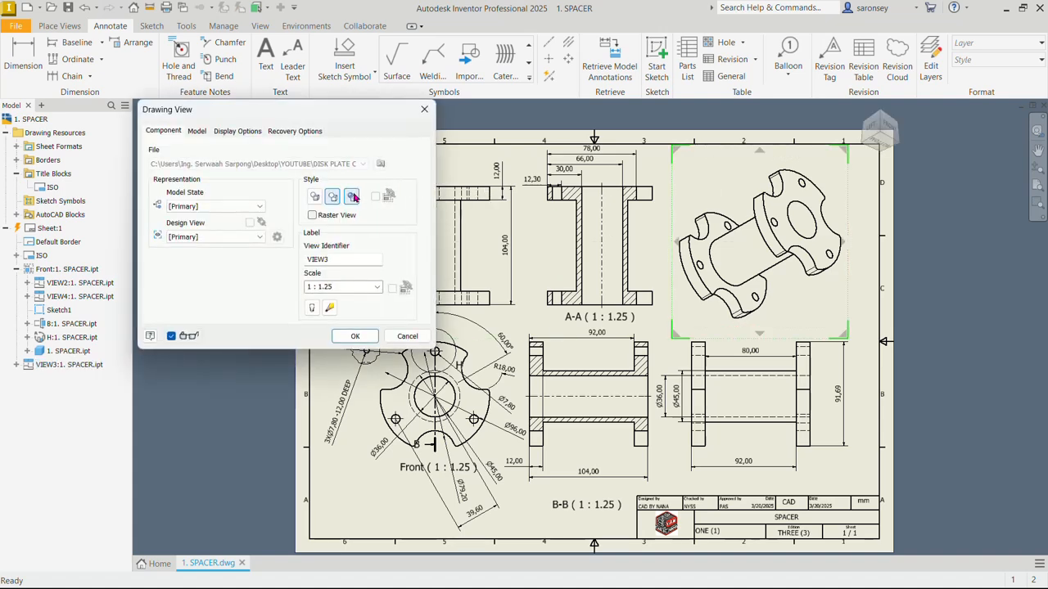
left_click(355, 335)
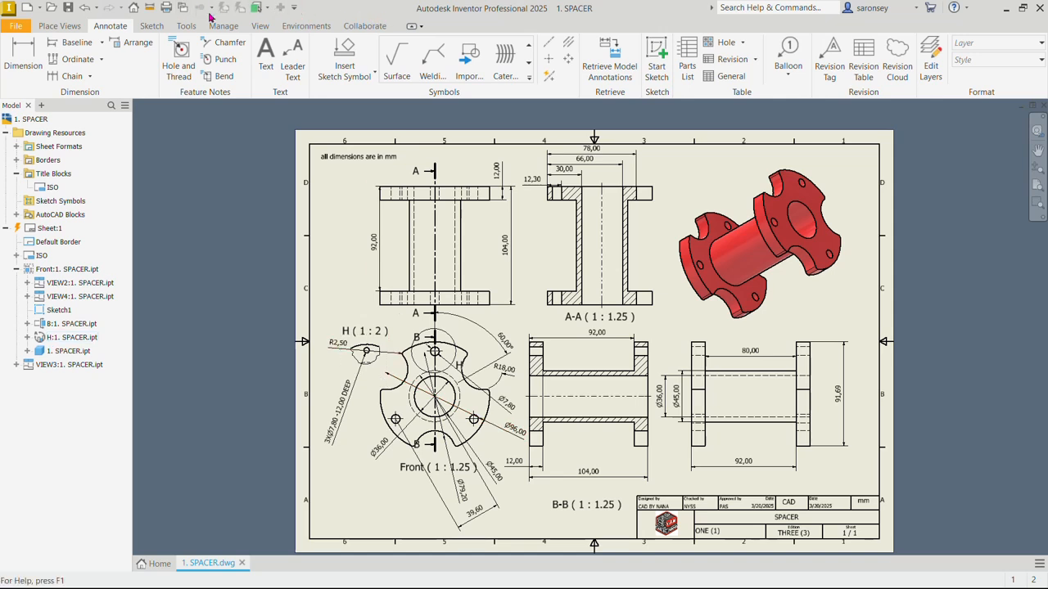
Set the dimension line color of the Default (ISO) dimension style to dark navy blue and save the style changes
left_click(233, 31)
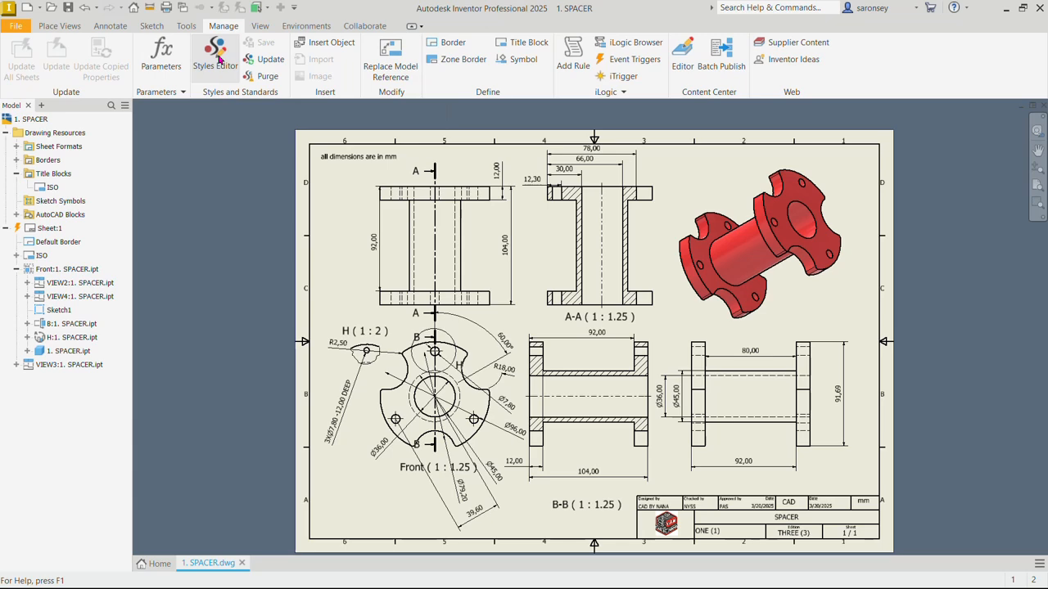
left_click(215, 56)
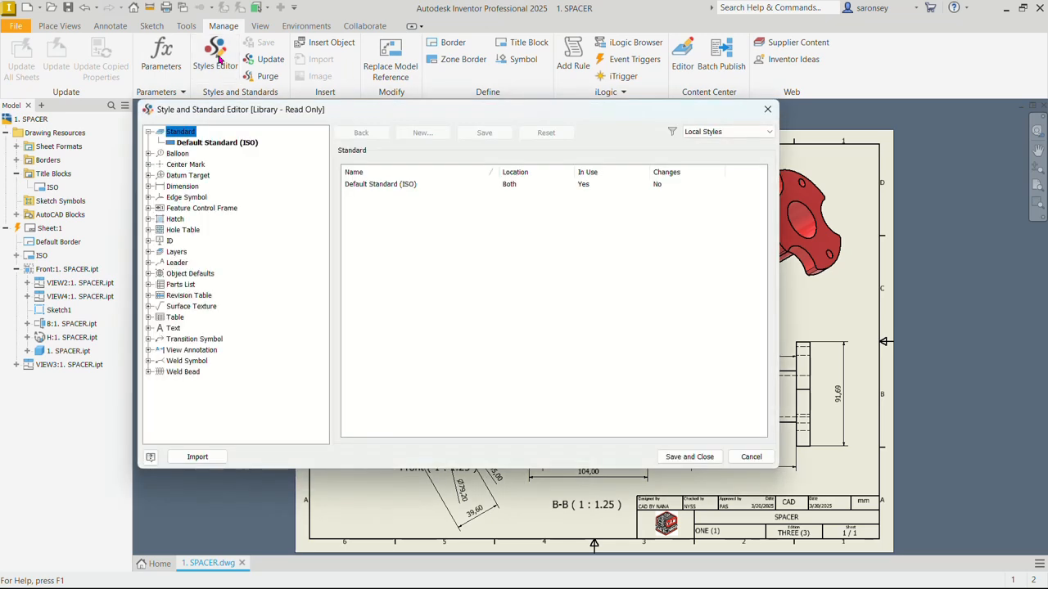
left_click(149, 187)
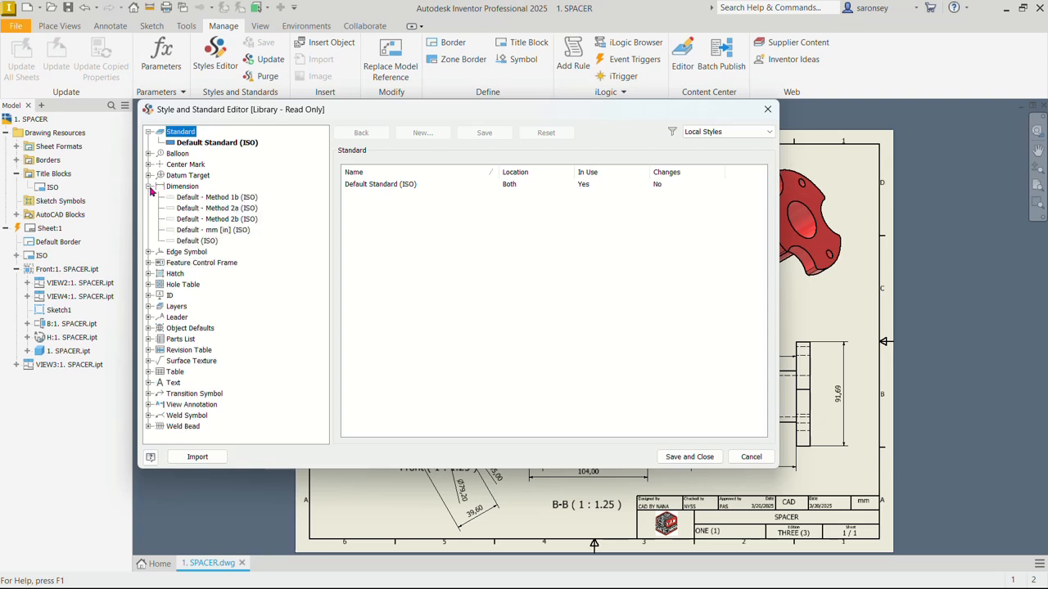
left_click(197, 241)
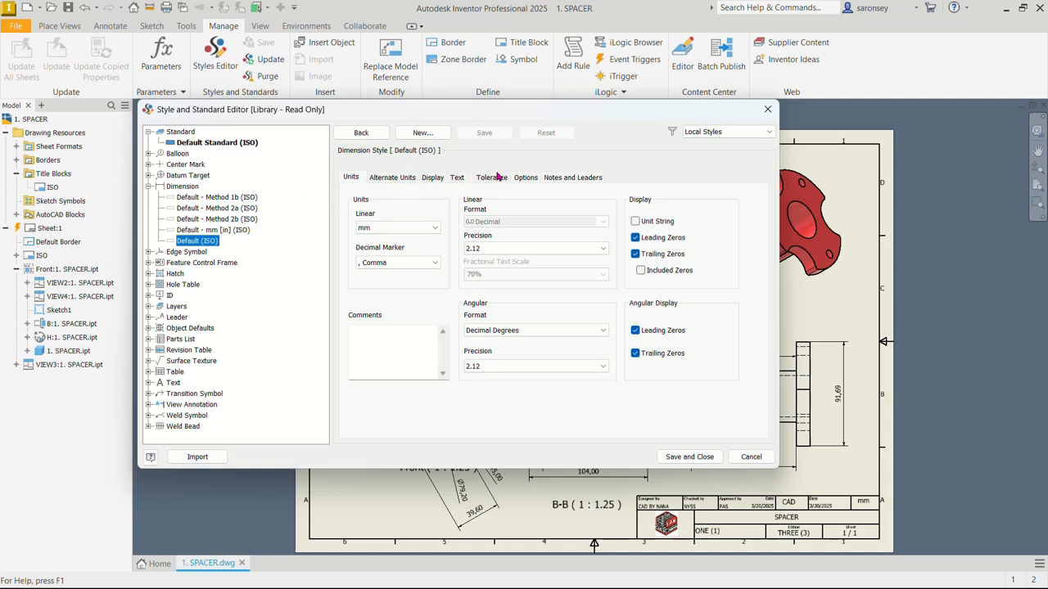
left_click(383, 178)
left_click(434, 178)
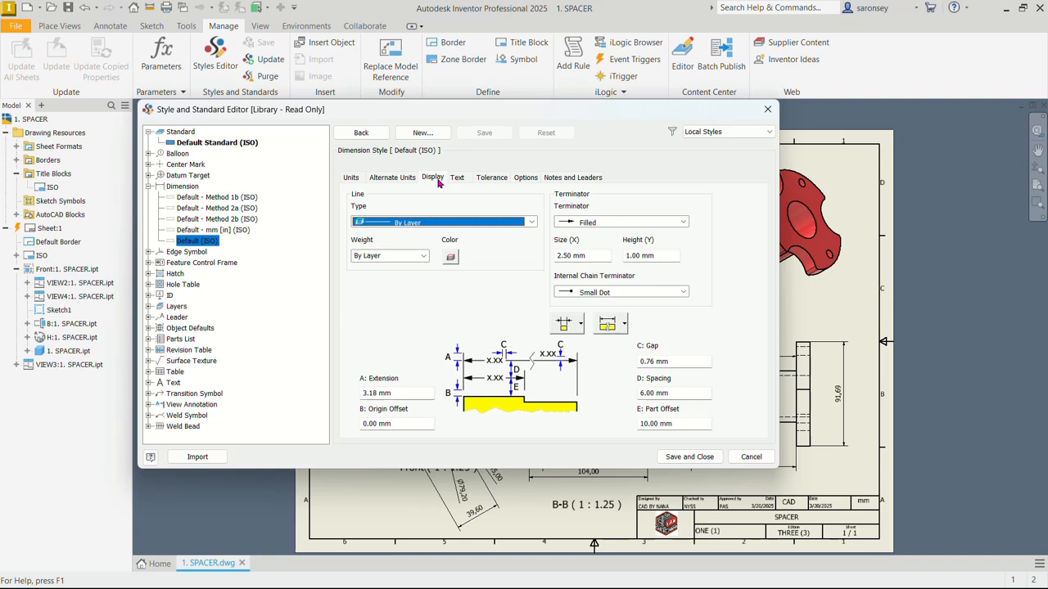
left_click(452, 258)
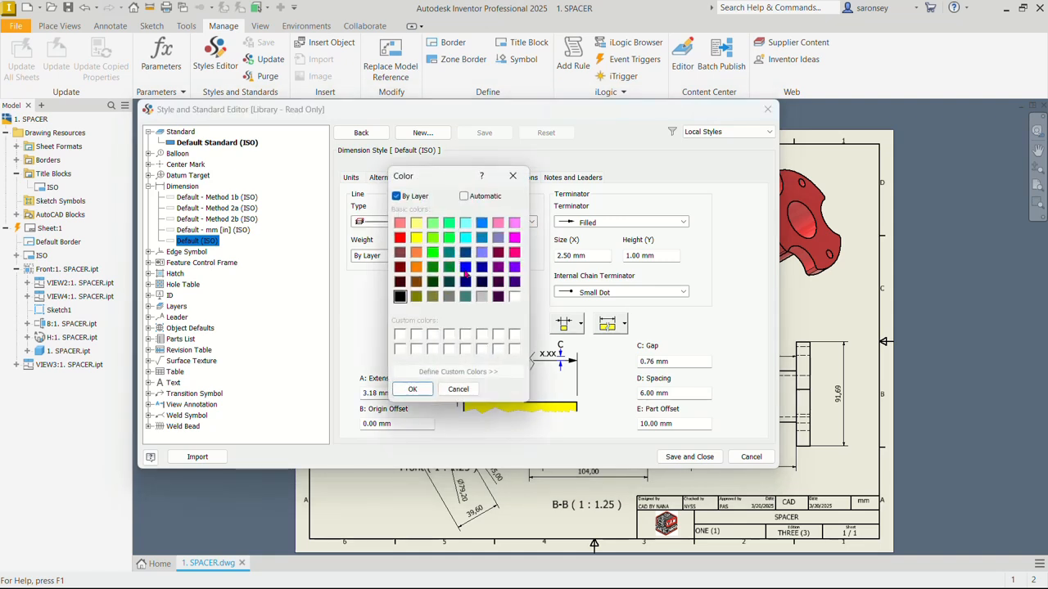
left_click(466, 282)
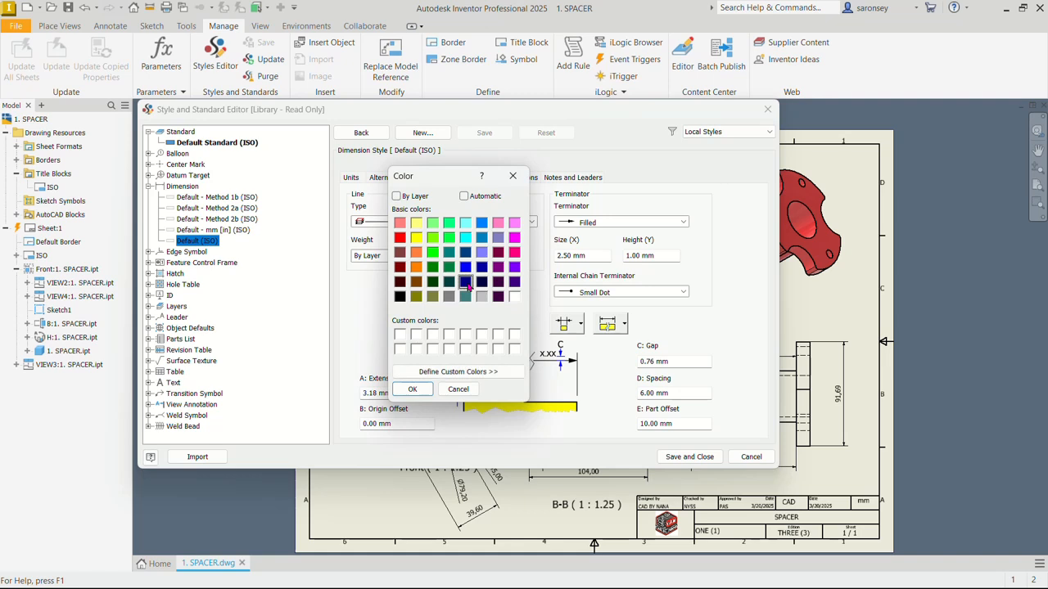
left_click(414, 390)
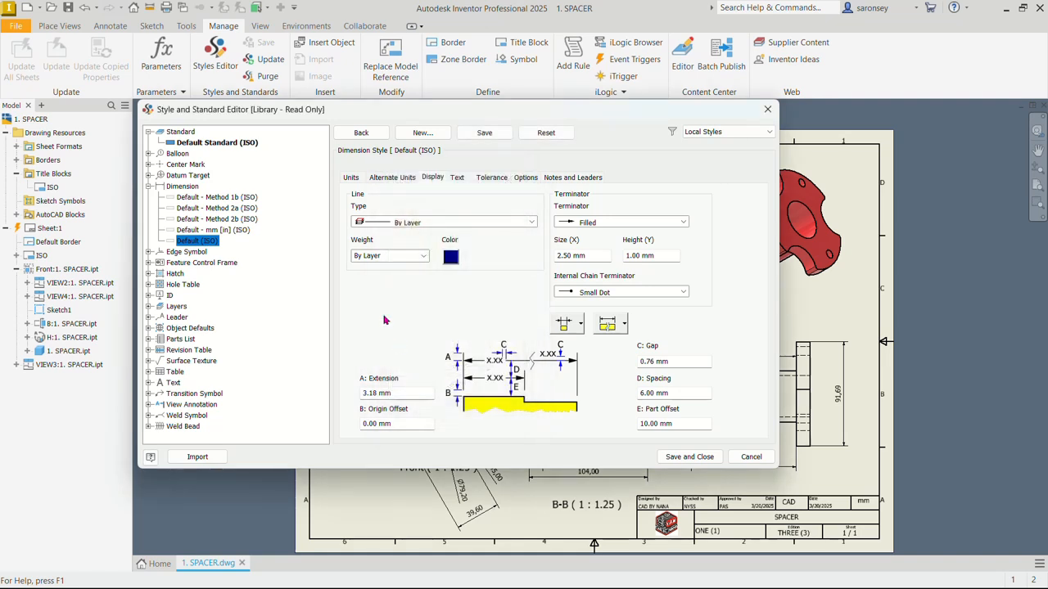
left_click(424, 257)
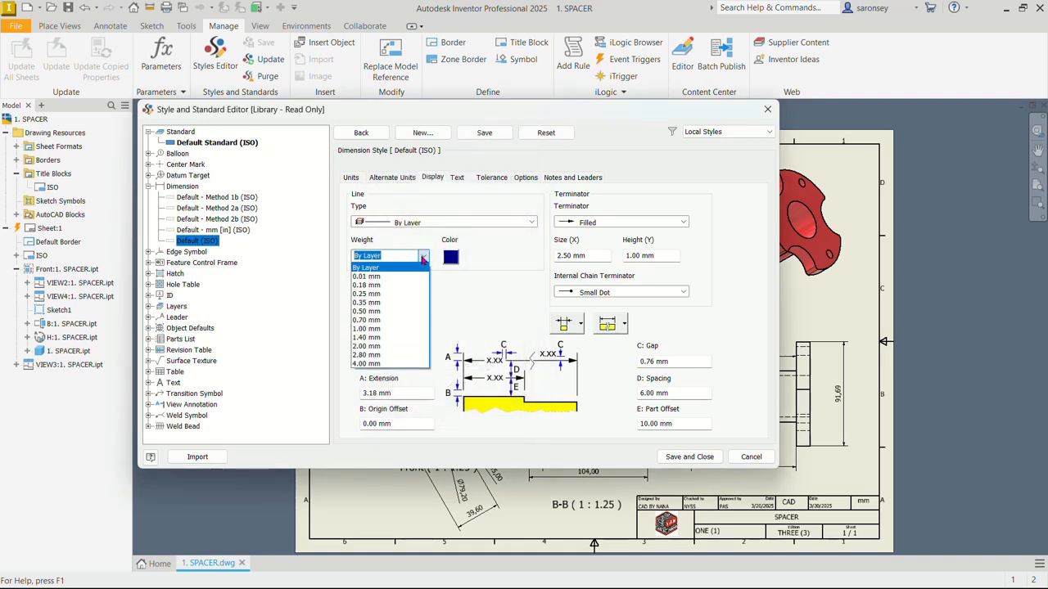
left_click(423, 257)
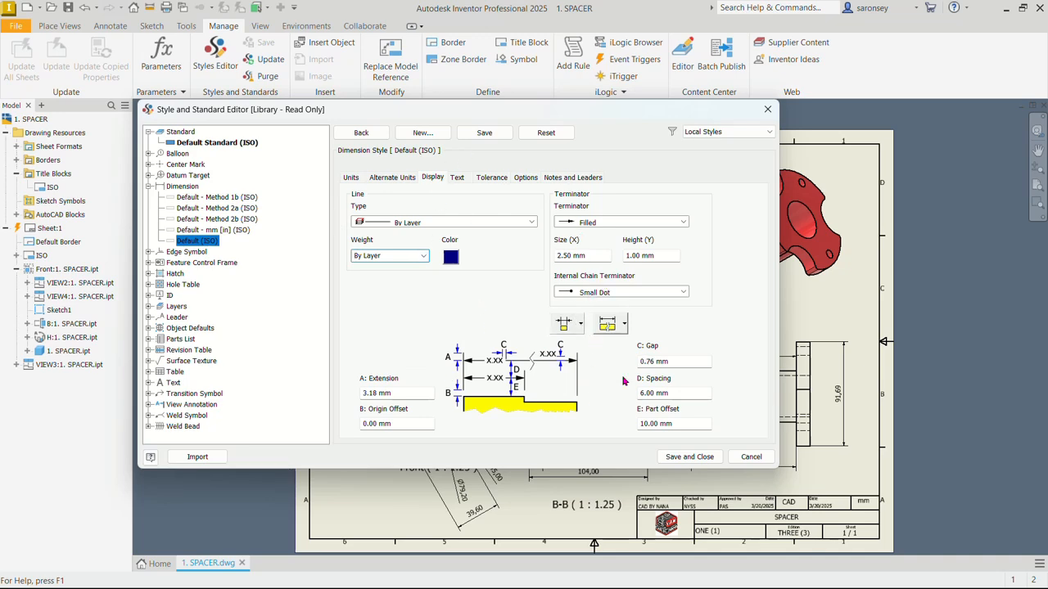
left_click(690, 456)
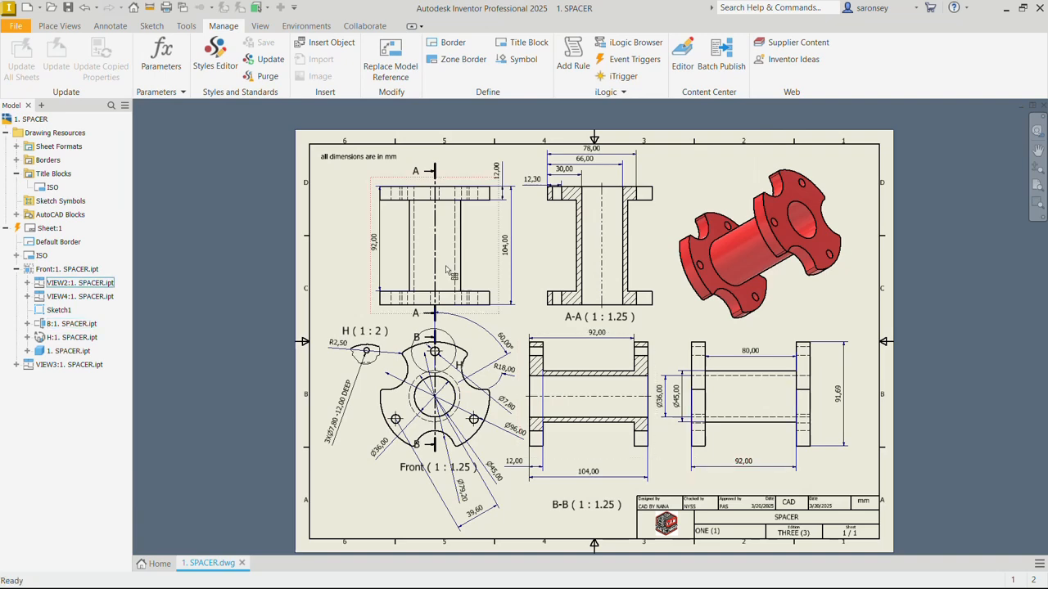
Set the text color of the Note Text (ISO) style, the primary text style of the Default (ISO) dimensions, to bright blue and save
scroll(510, 213, "down", 5)
scroll(510, 213, "down", 2)
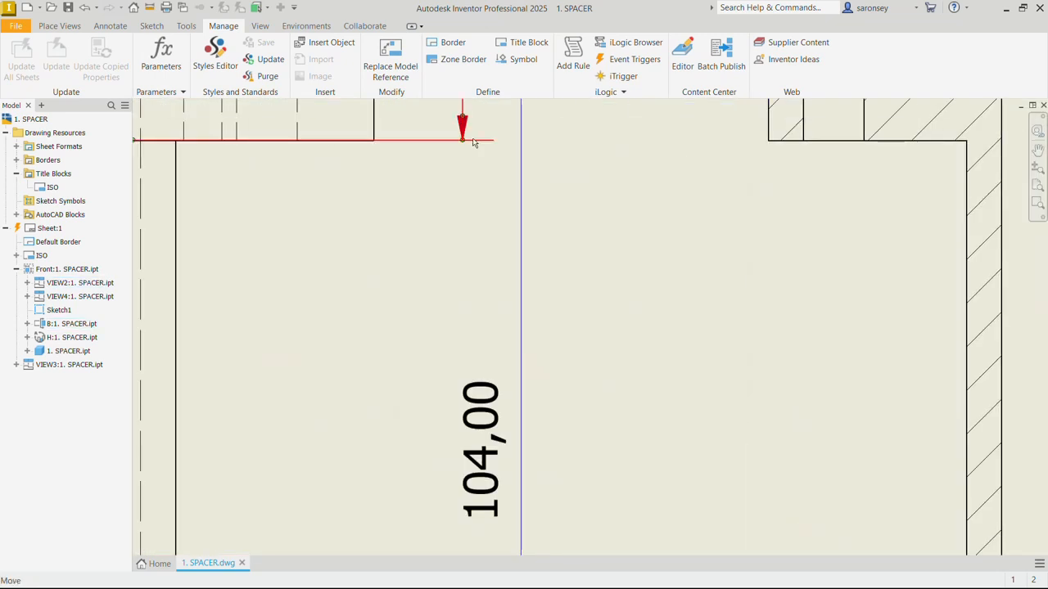
scroll(484, 190, "up", 7)
scroll(484, 190, "up", 3)
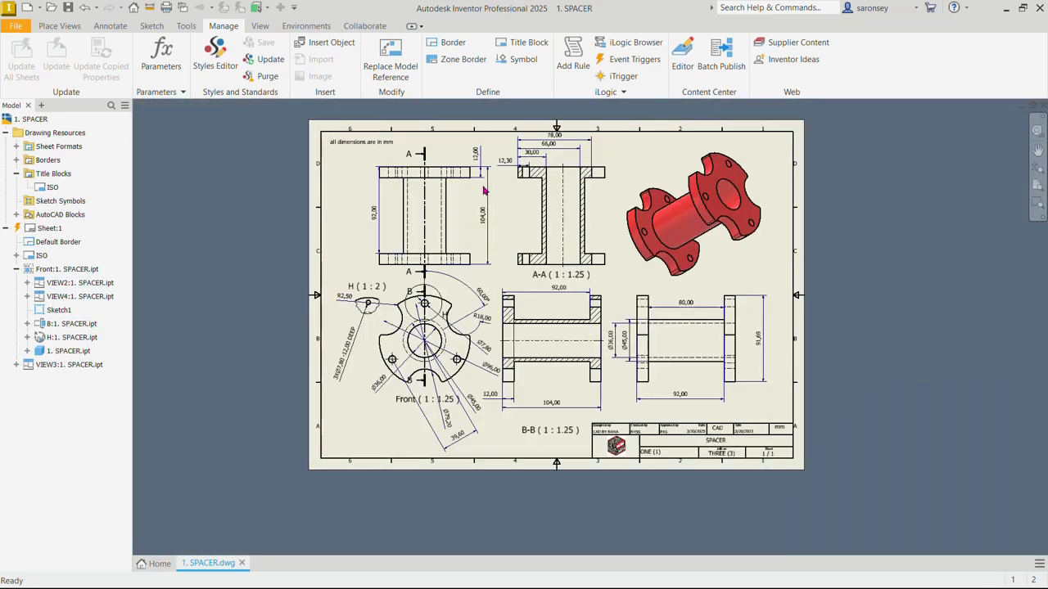
middle_click(590, 202)
middle_click(590, 202)
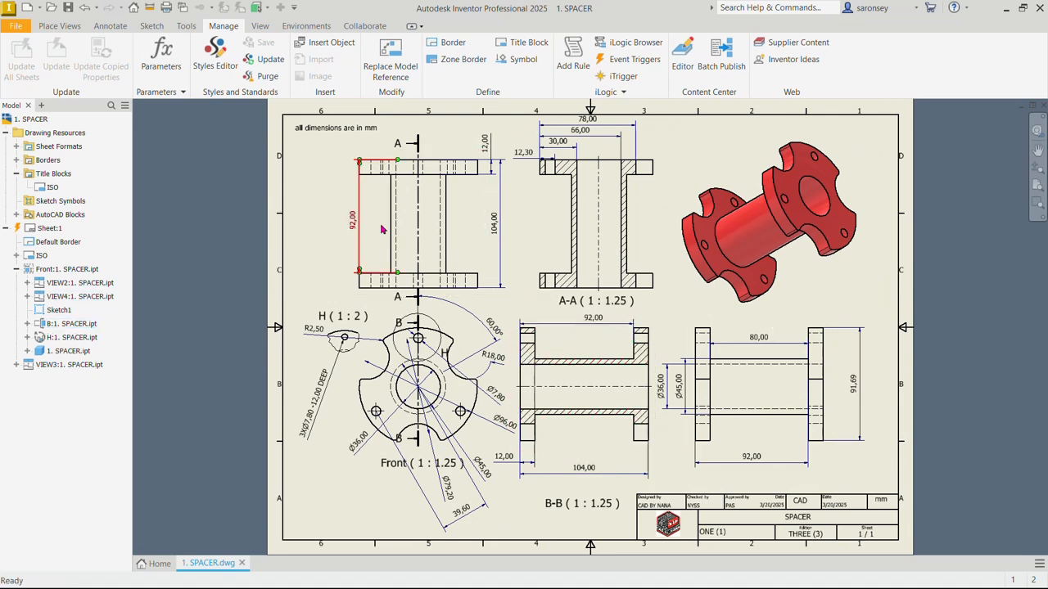
left_click(211, 56)
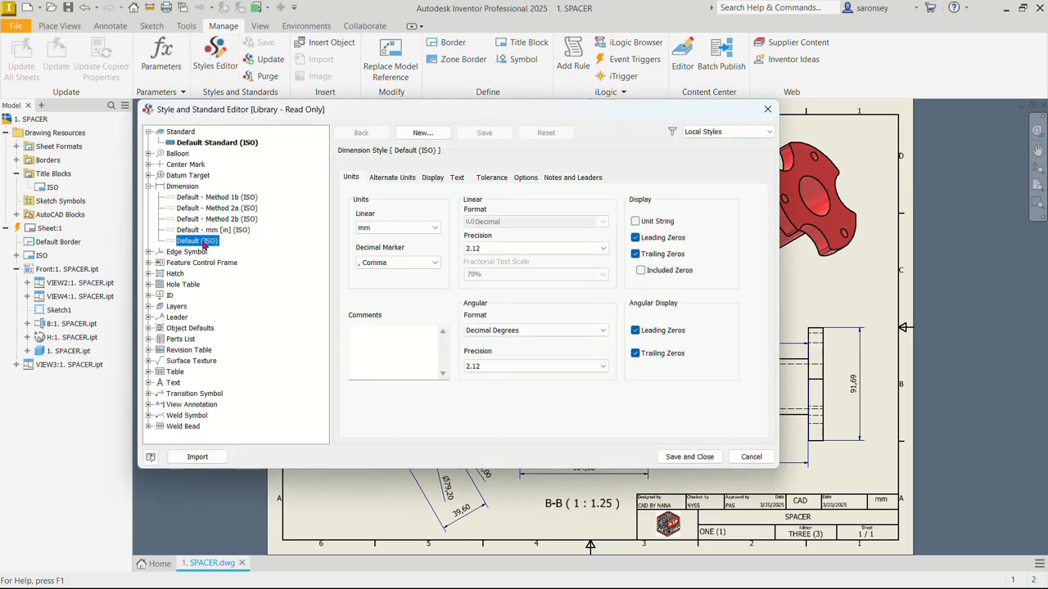
left_click(460, 181)
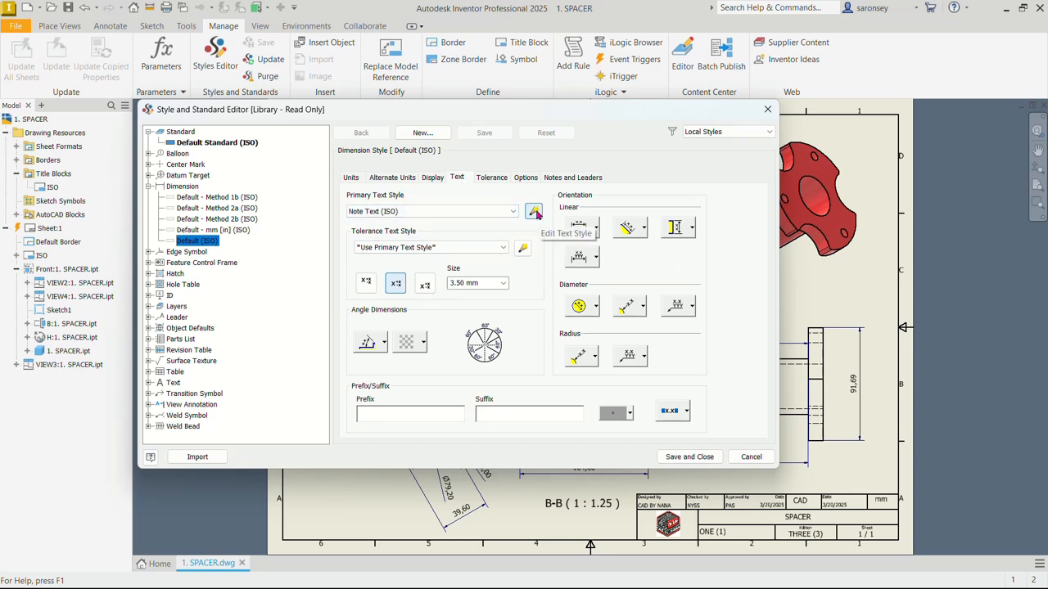
left_click(534, 212)
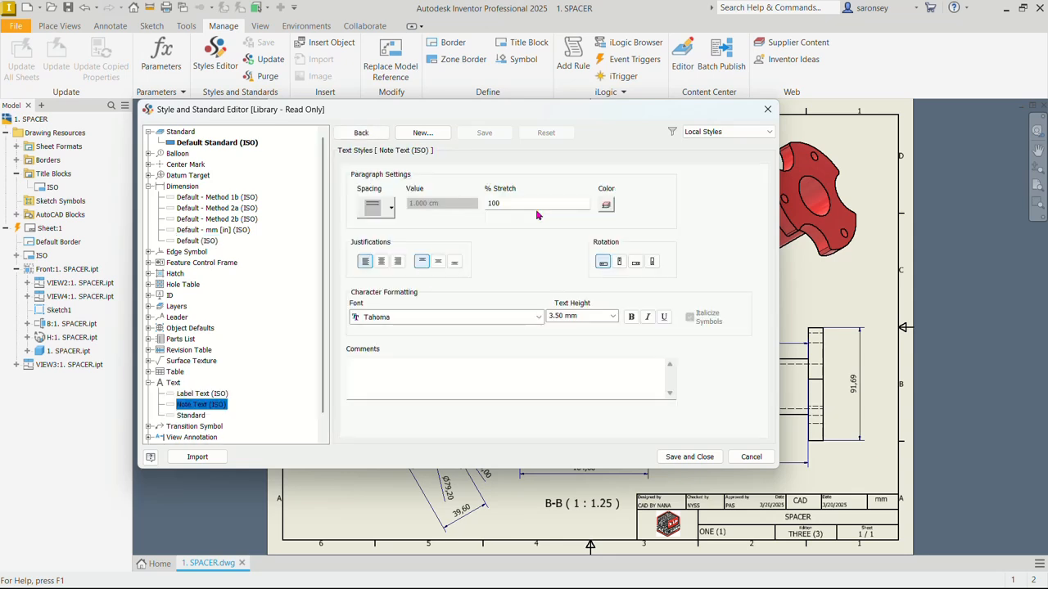
left_click(605, 206)
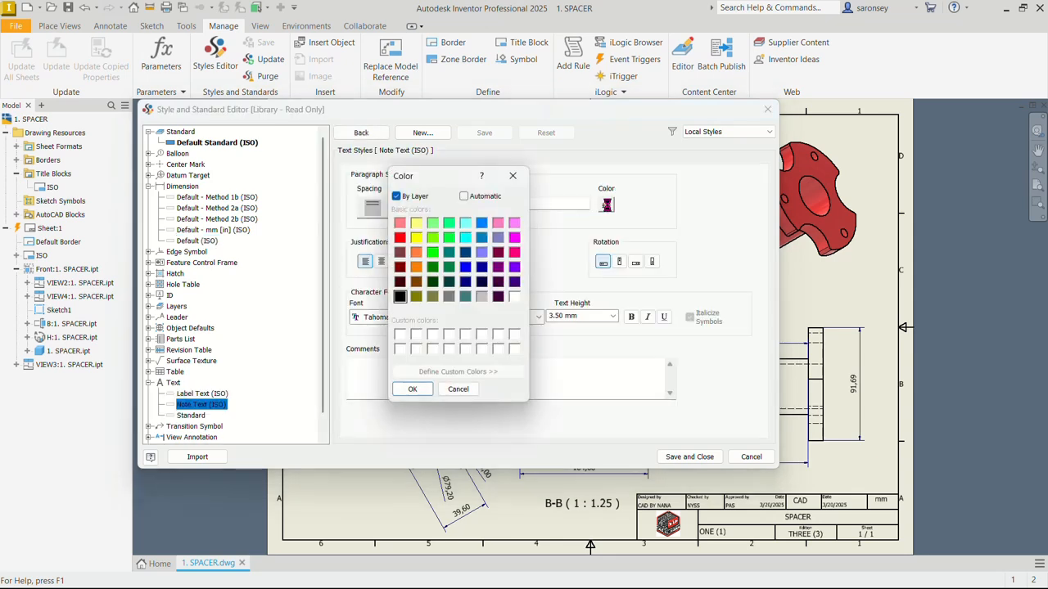
left_click(465, 267)
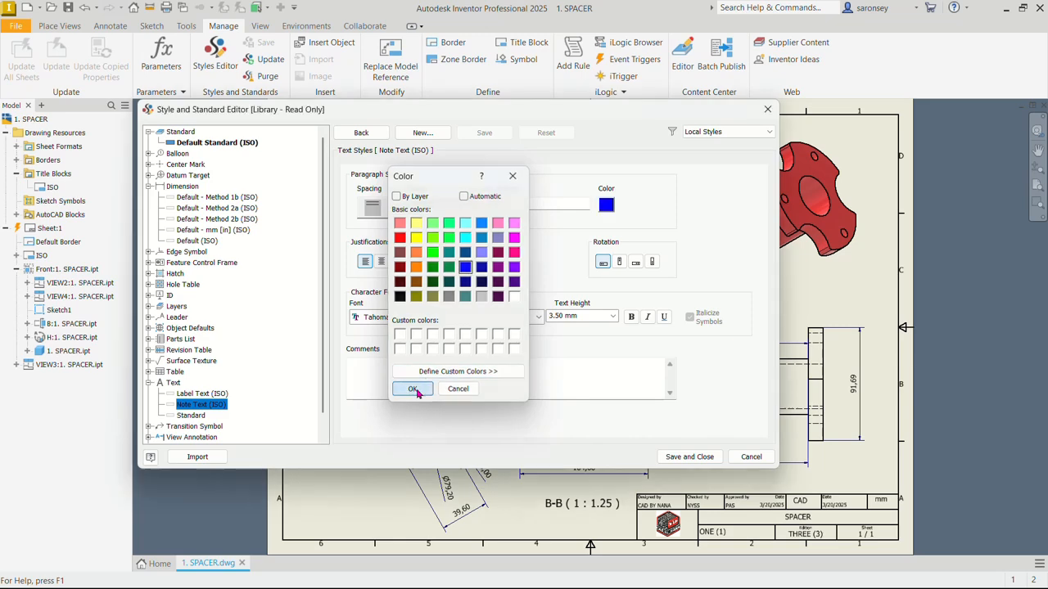
left_click(411, 388)
left_click(688, 456)
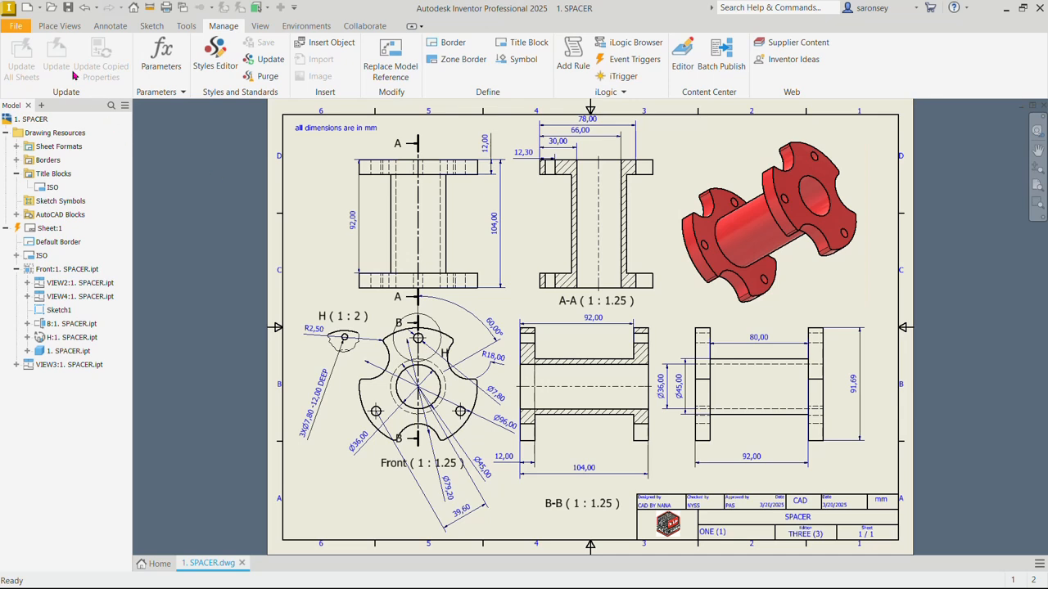
Export the drawing as a PDF named 1. SPACER into the DRAWING TEMPLATE TUTORIAL folder on the Desktop
left_click(16, 25)
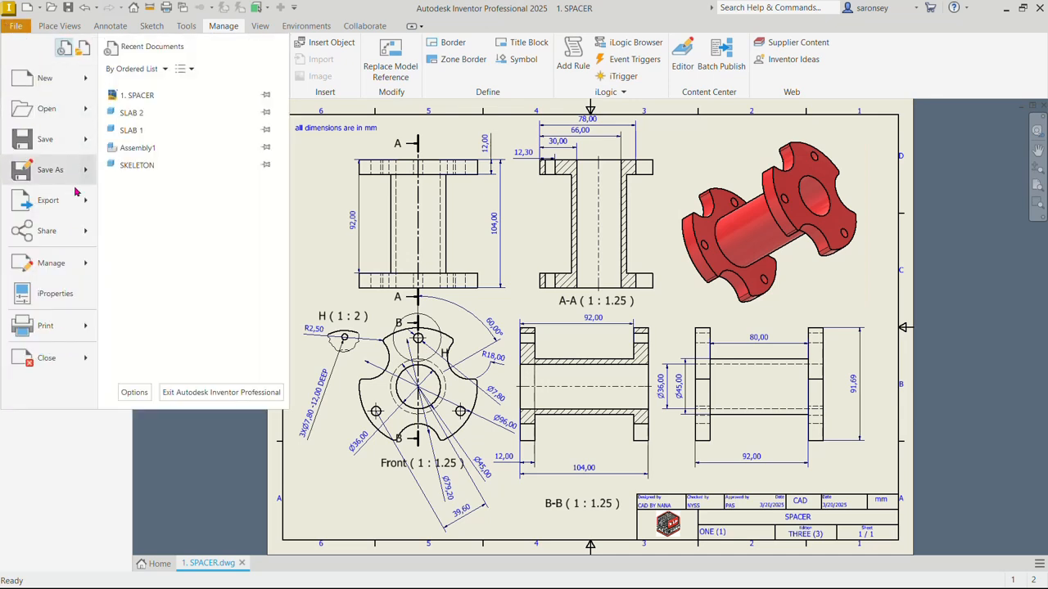
mouse_move(78, 200)
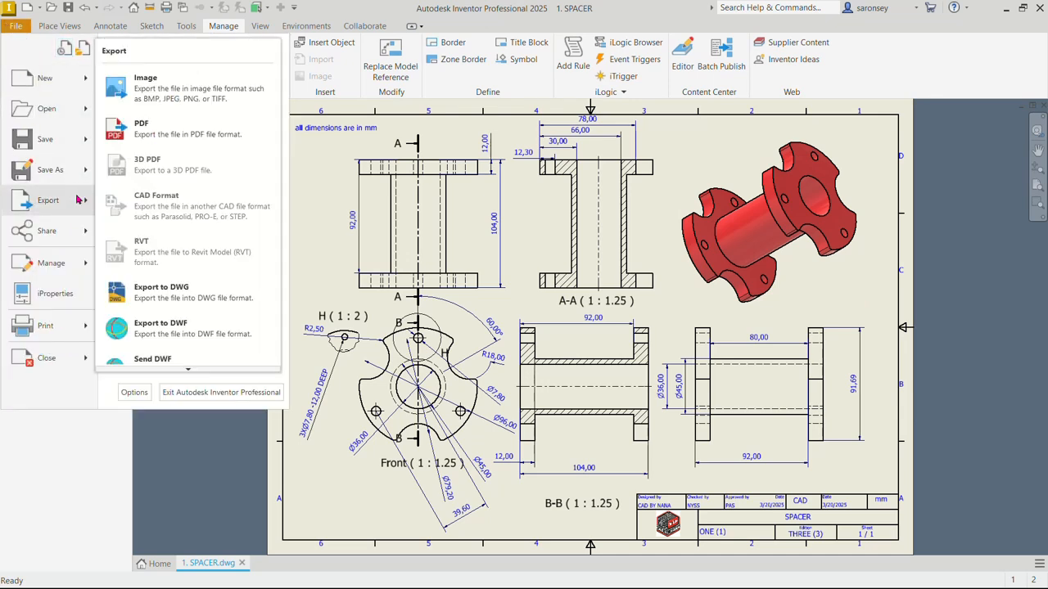
left_click(173, 129)
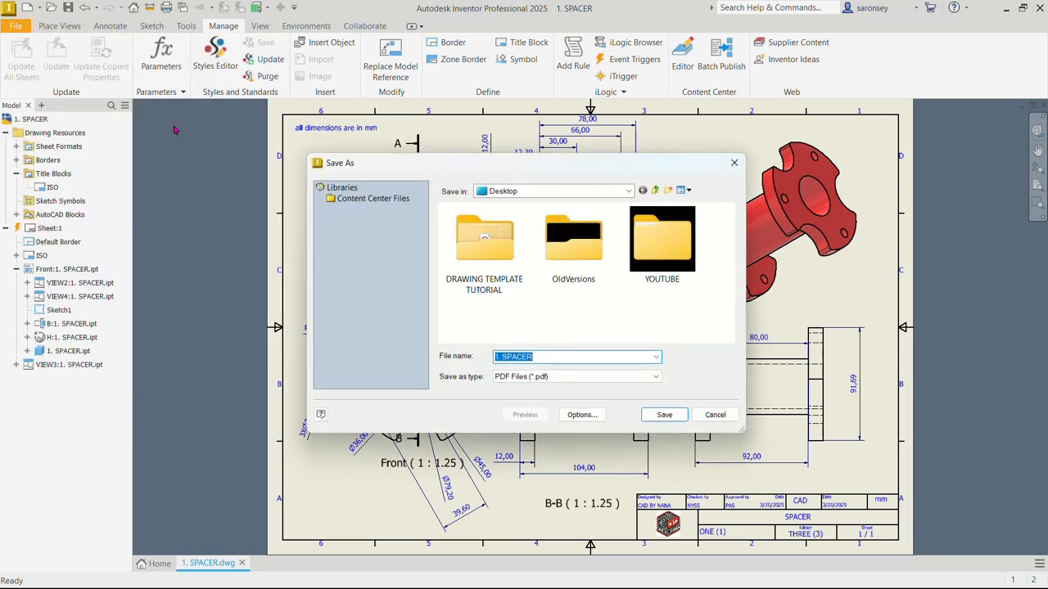
double_click(507, 257)
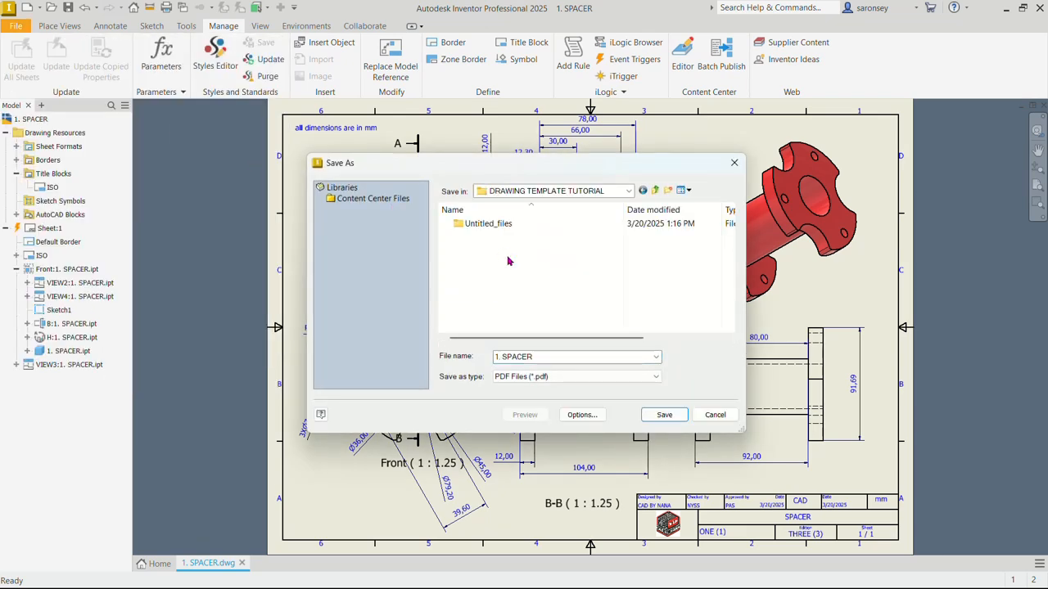
left_click(677, 415)
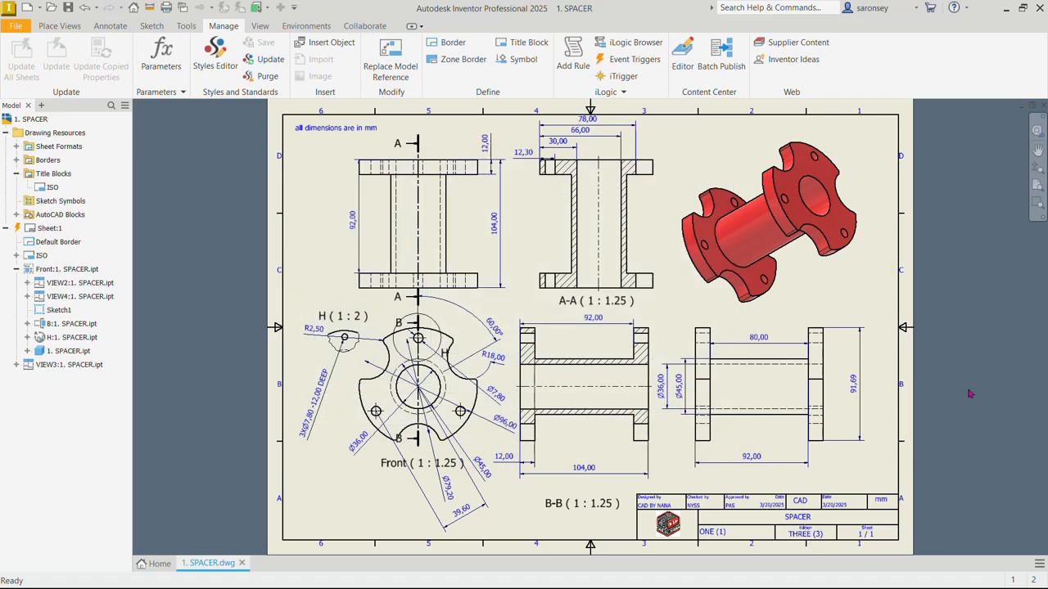
Open the exported 1. SPACER PDF from File Explorer, inspect it in a maximized window, and return to the Inventor drawing
mouse_move(661, 583)
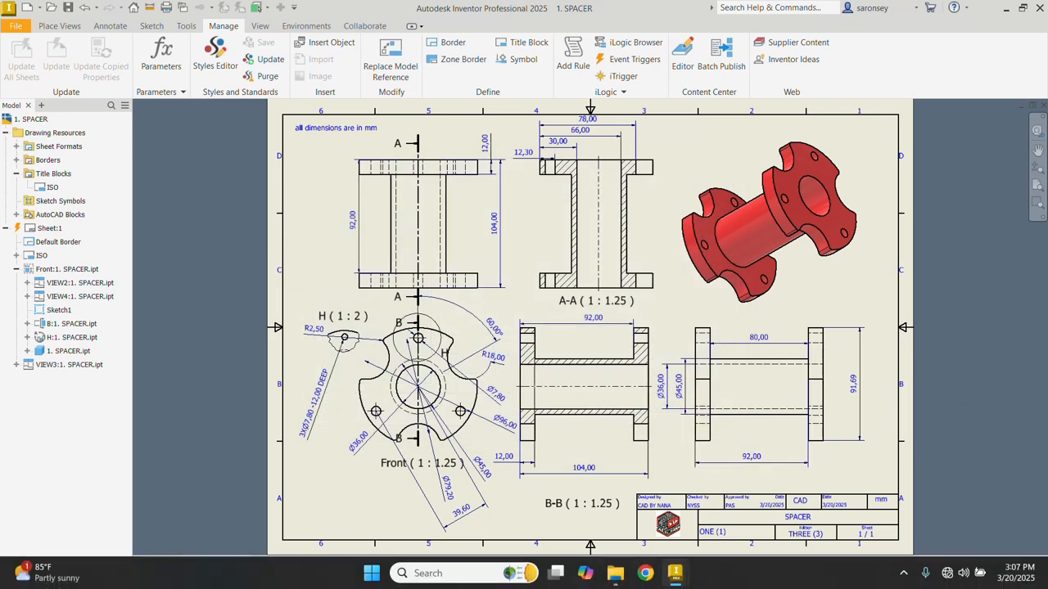
left_click(624, 576)
left_click(235, 145)
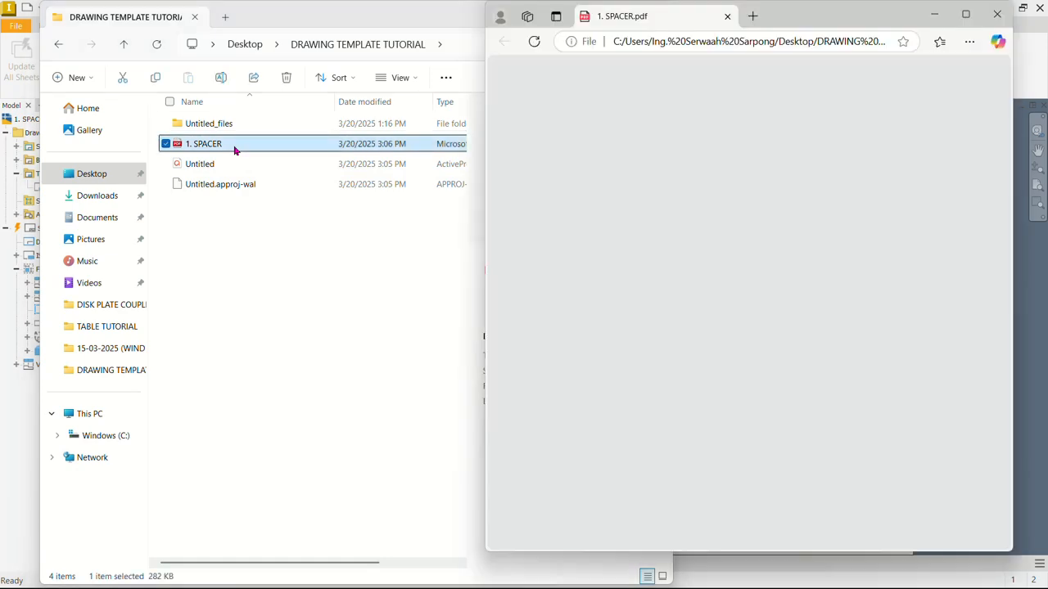
left_click(966, 15)
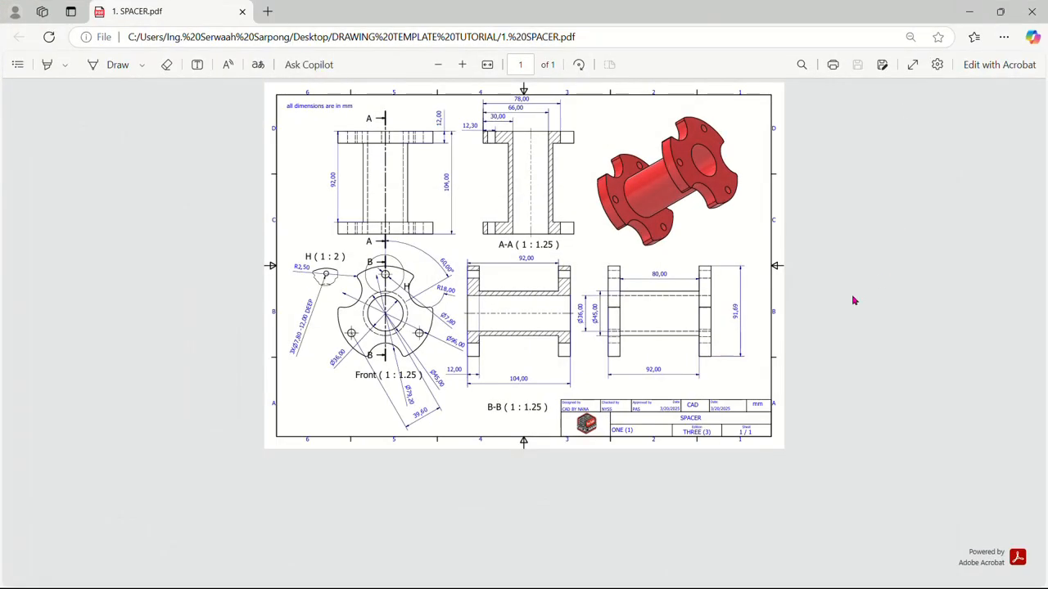
left_click(968, 11)
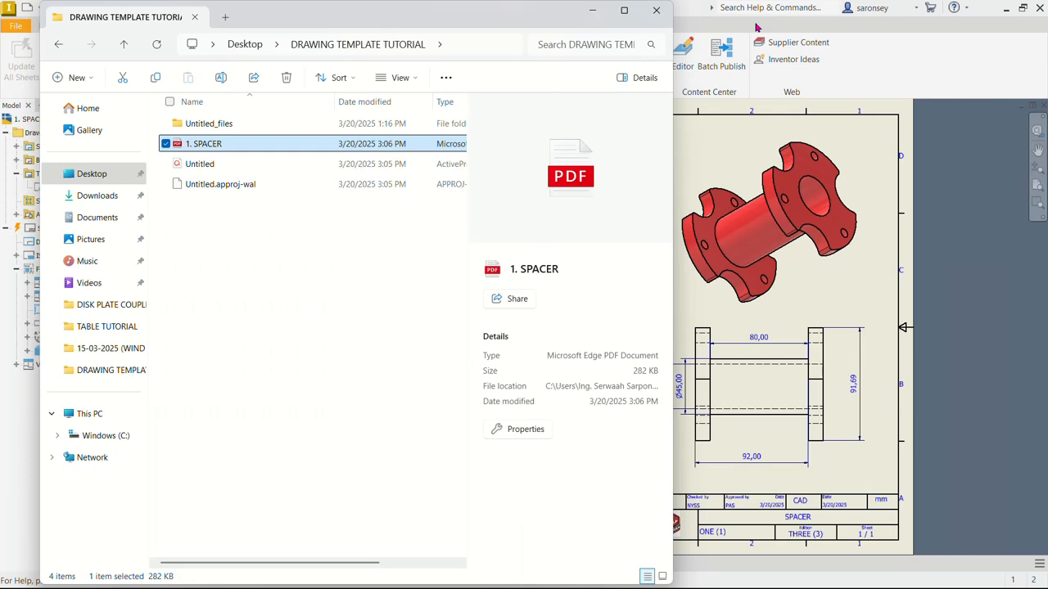
left_click(591, 11)
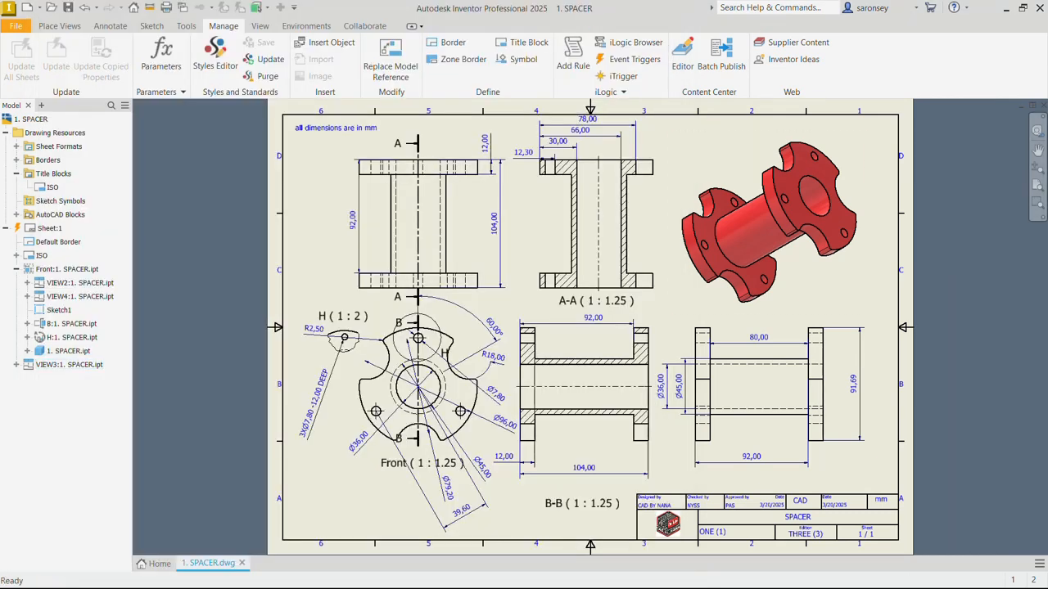